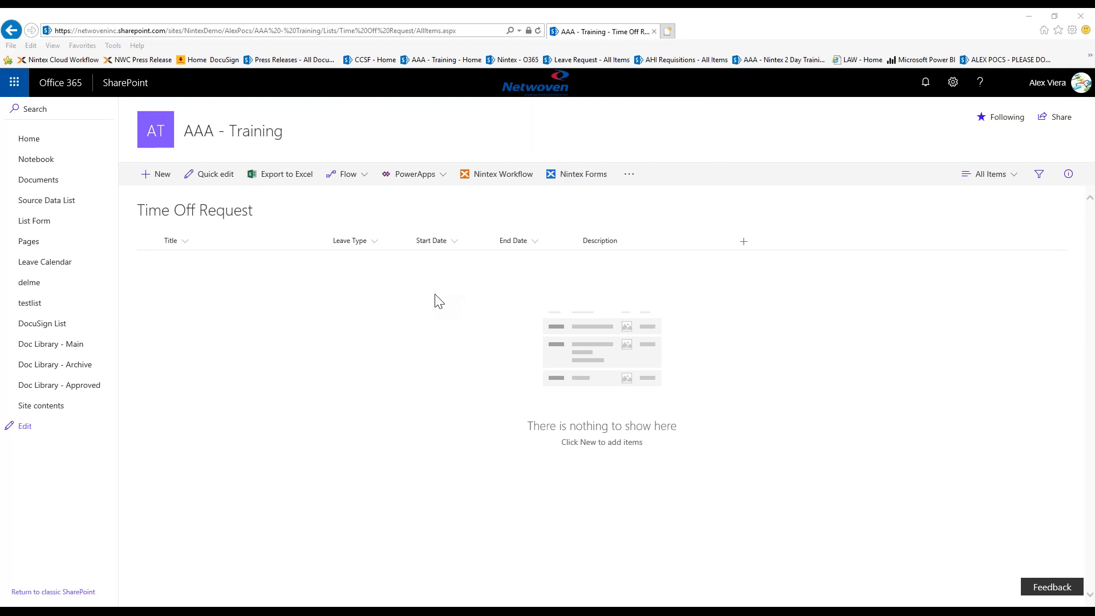
Start a responsive Nintex form for the Time Off Request list and look over its default fields
click(574, 179)
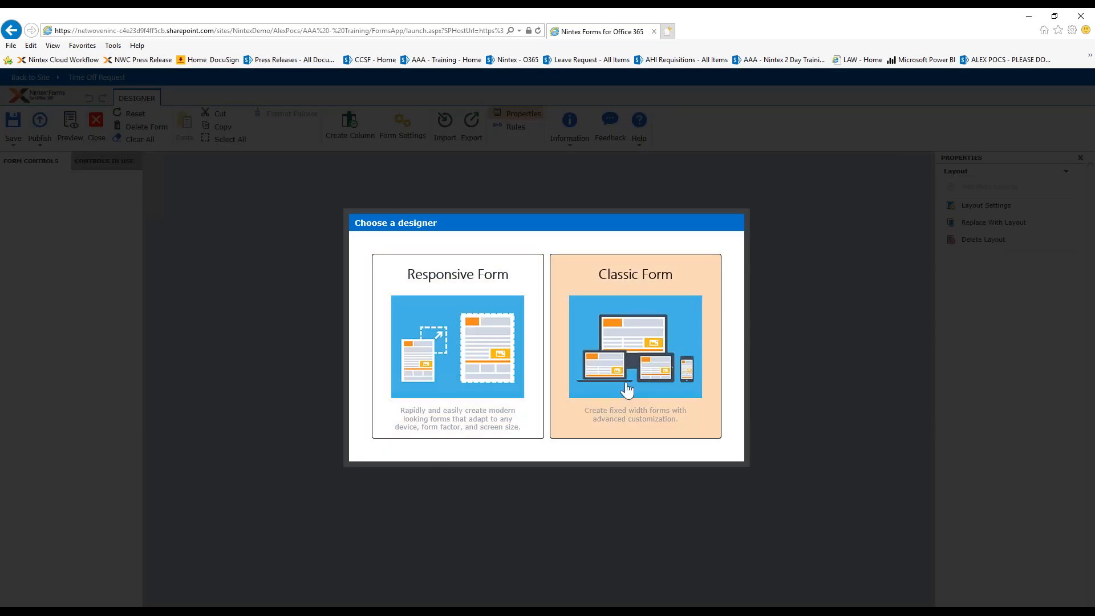
click(451, 351)
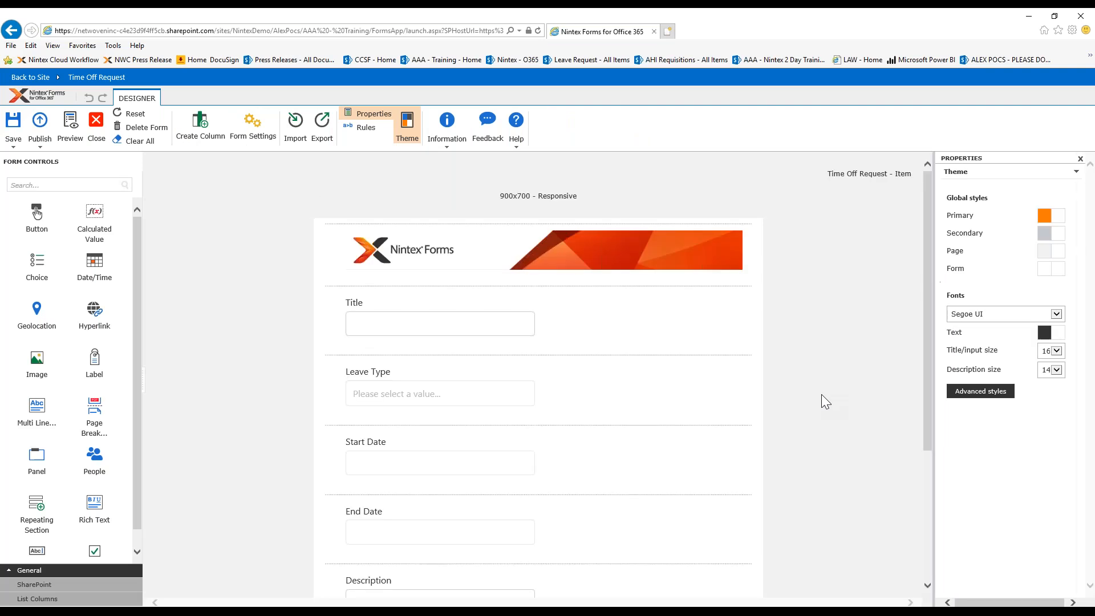
scroll(847, 336, down, 4)
scroll(846, 334, up, 5)
scroll(846, 334, down, 5)
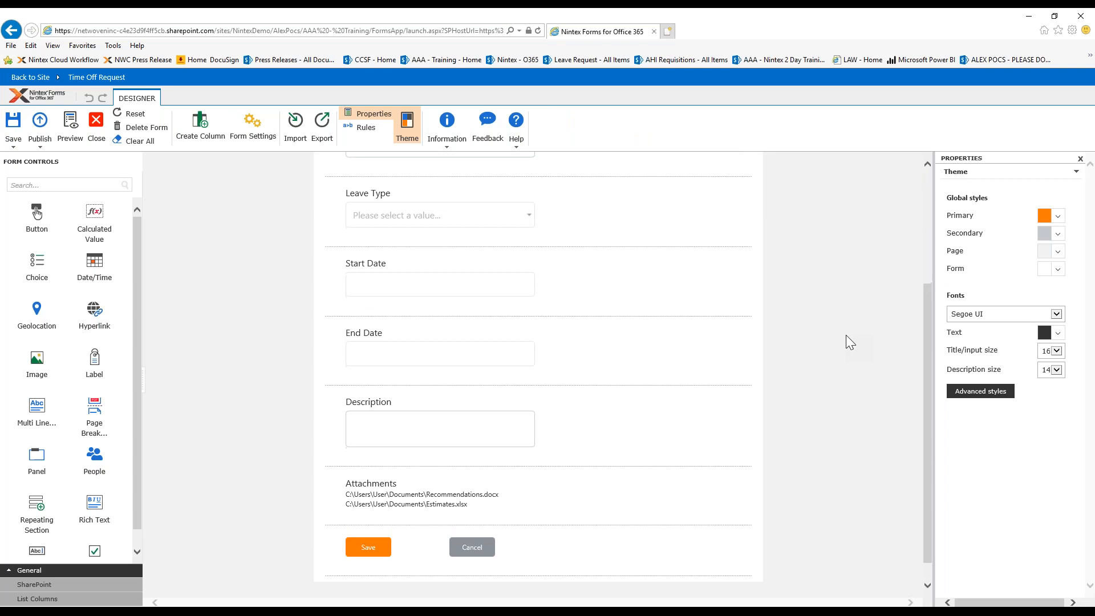
scroll(847, 334, up, 3)
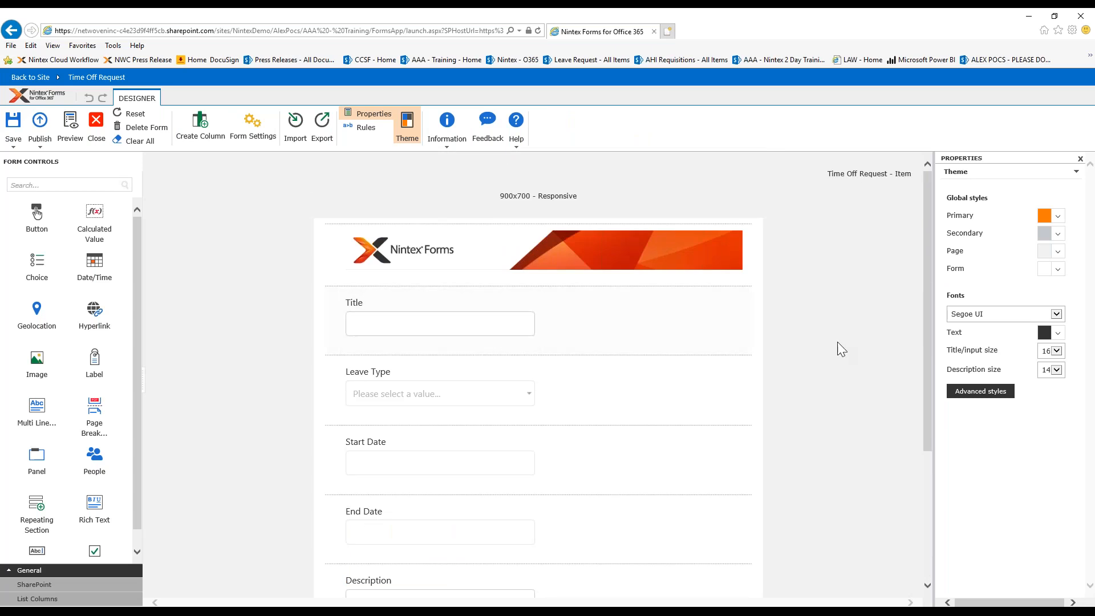
scroll(837, 347, down, 3)
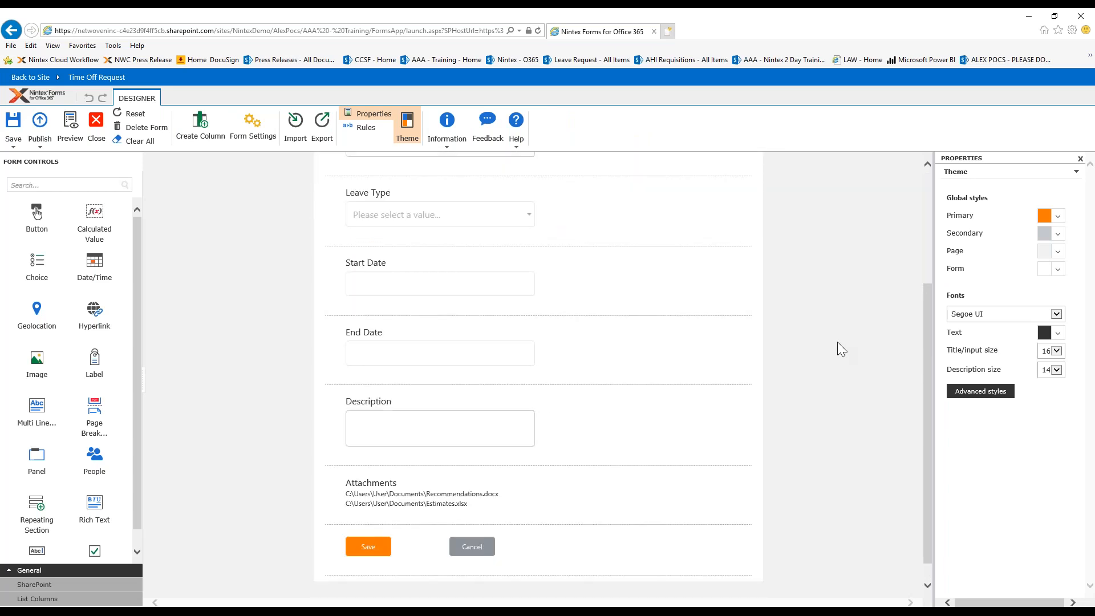
scroll(837, 341, up, 3)
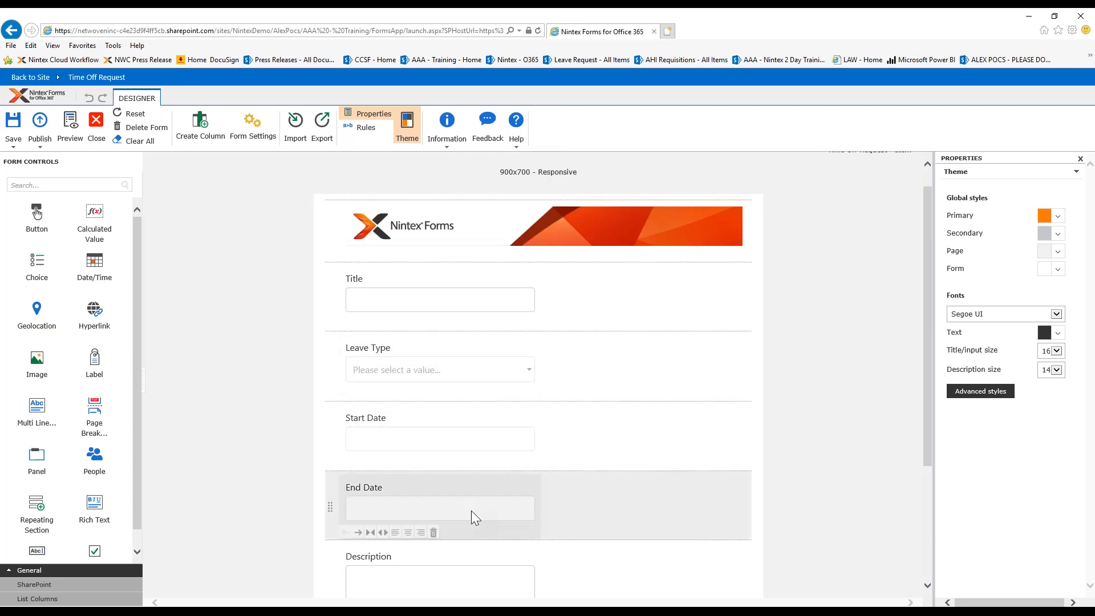
scroll(819, 383, down, 3)
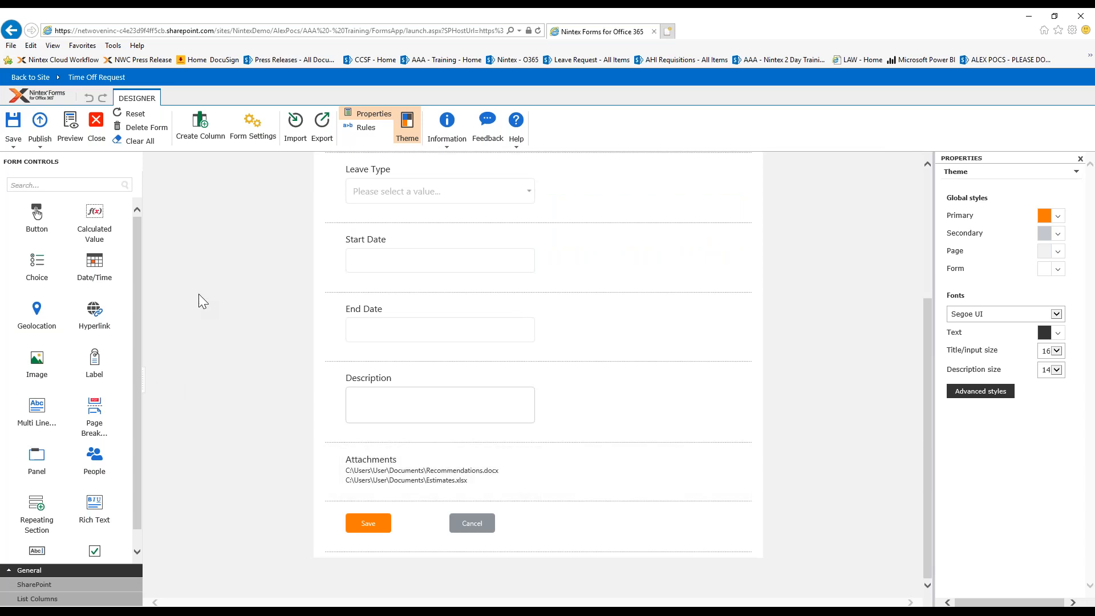
Create a single line of text column named Status and place it on the form in front of Description
click(198, 136)
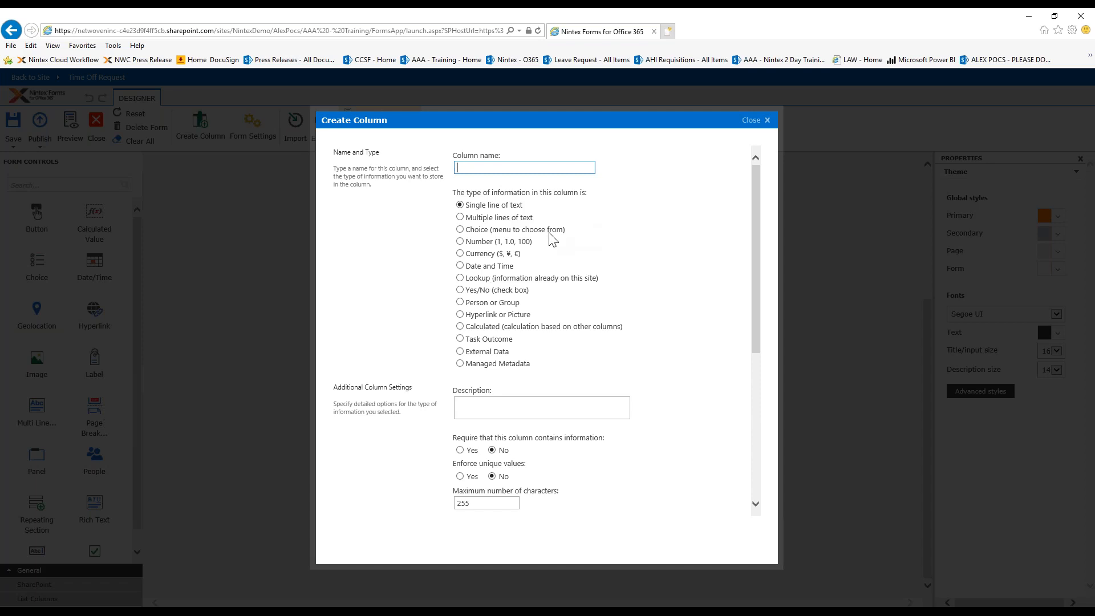
text(Status)
scroll(675, 387, down, 5)
click(687, 514)
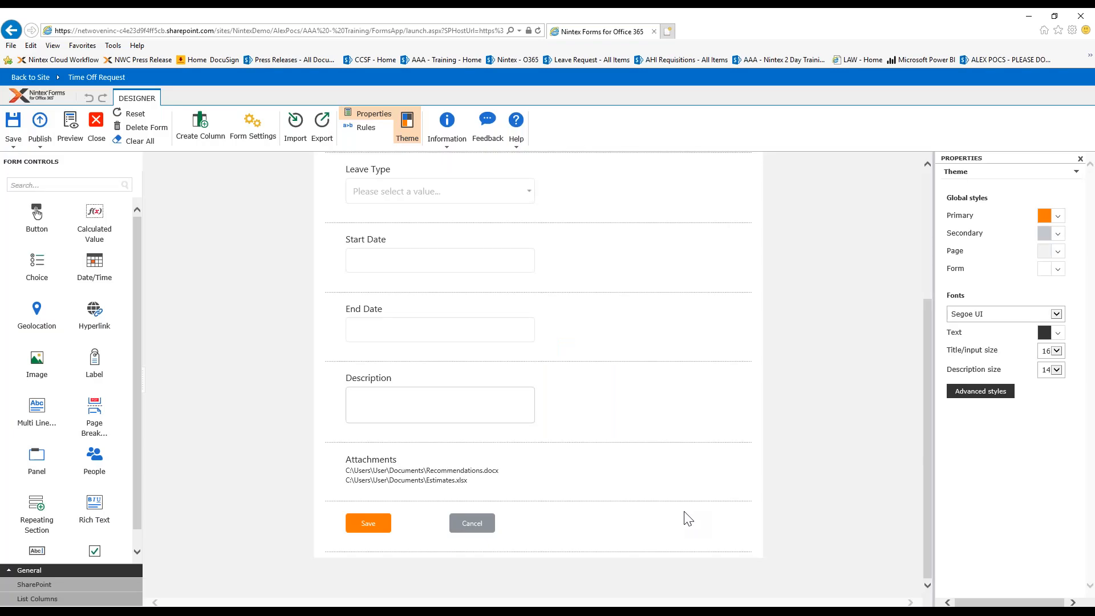
click(49, 600)
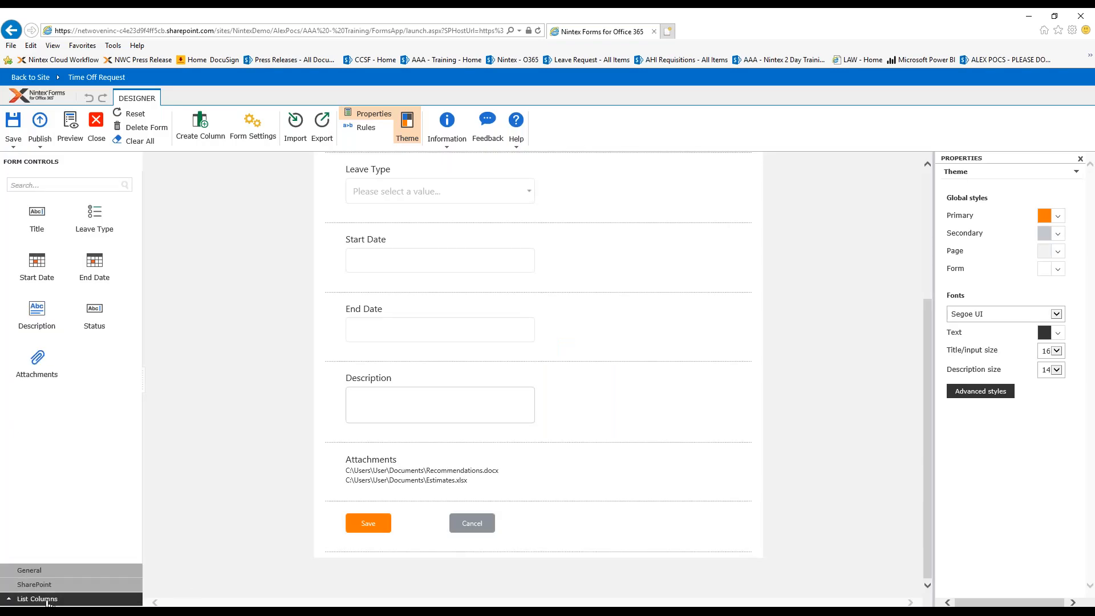
drag(96, 321, 377, 379)
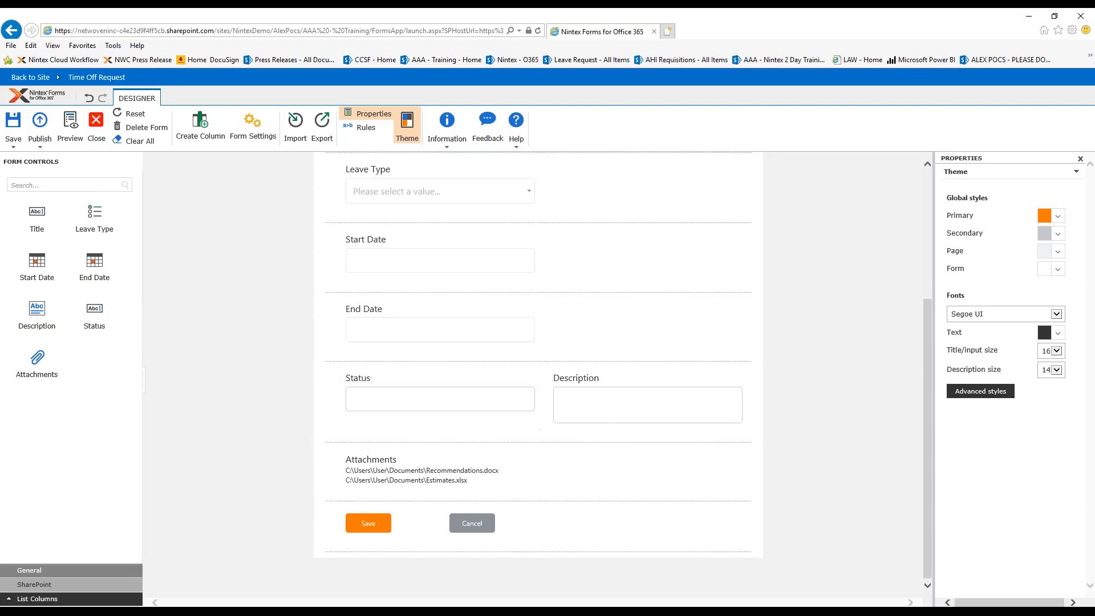
Browse the general form controls and look over the form's current field layout
click(29, 570)
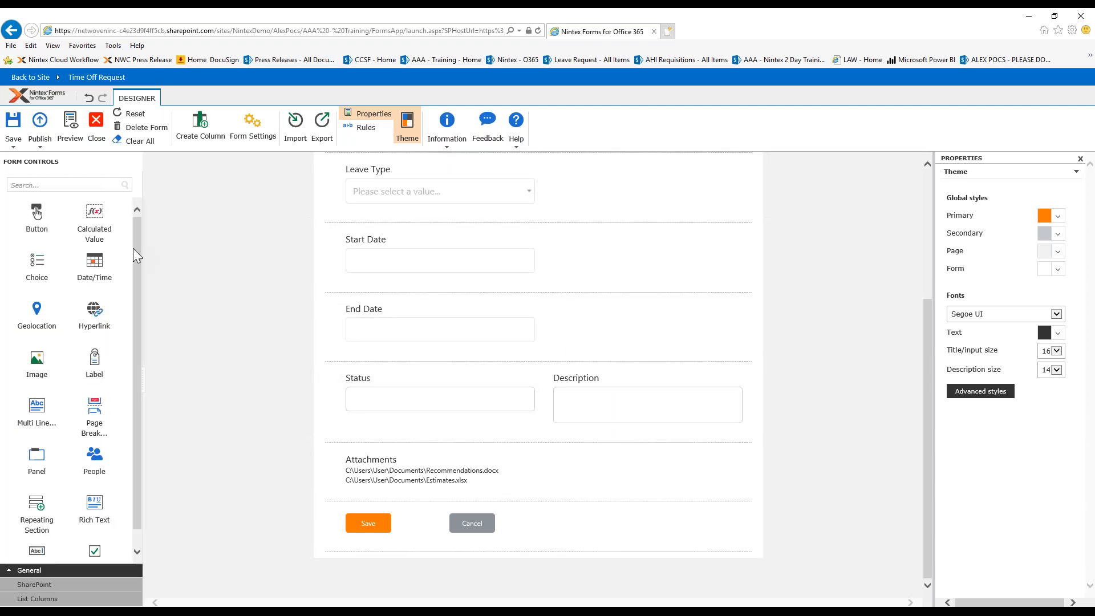
scroll(134, 262, down, 1)
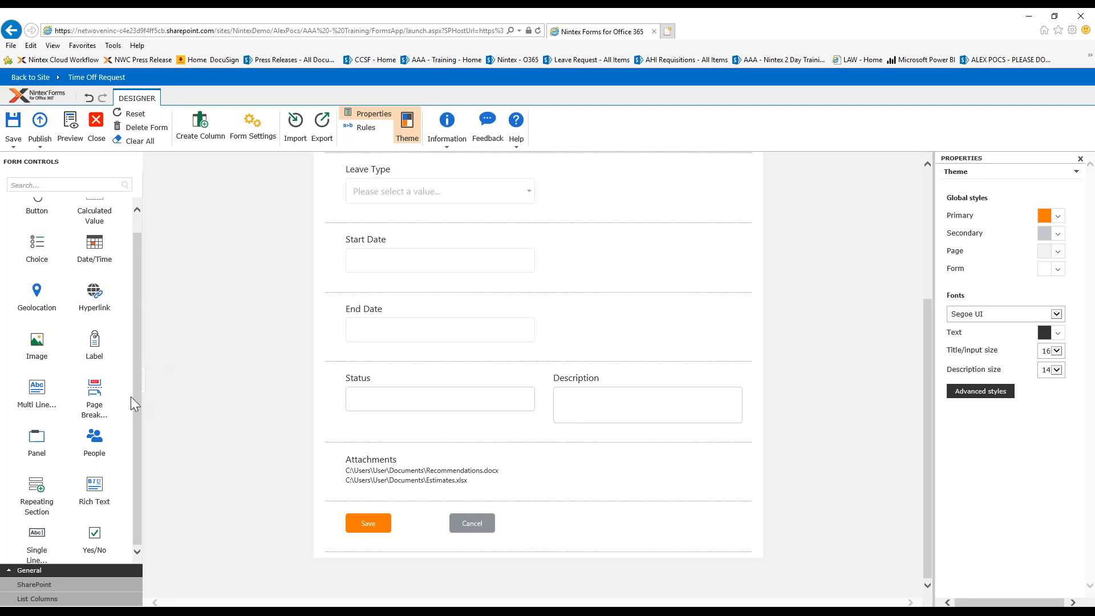
drag(143, 397, 131, 398)
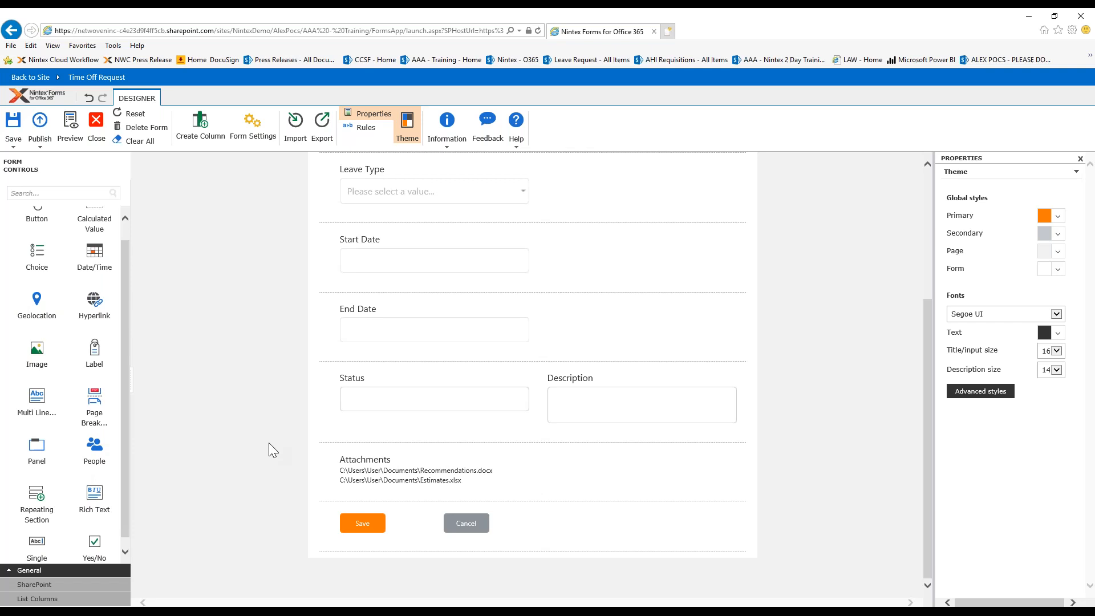
scroll(867, 429, up, 5)
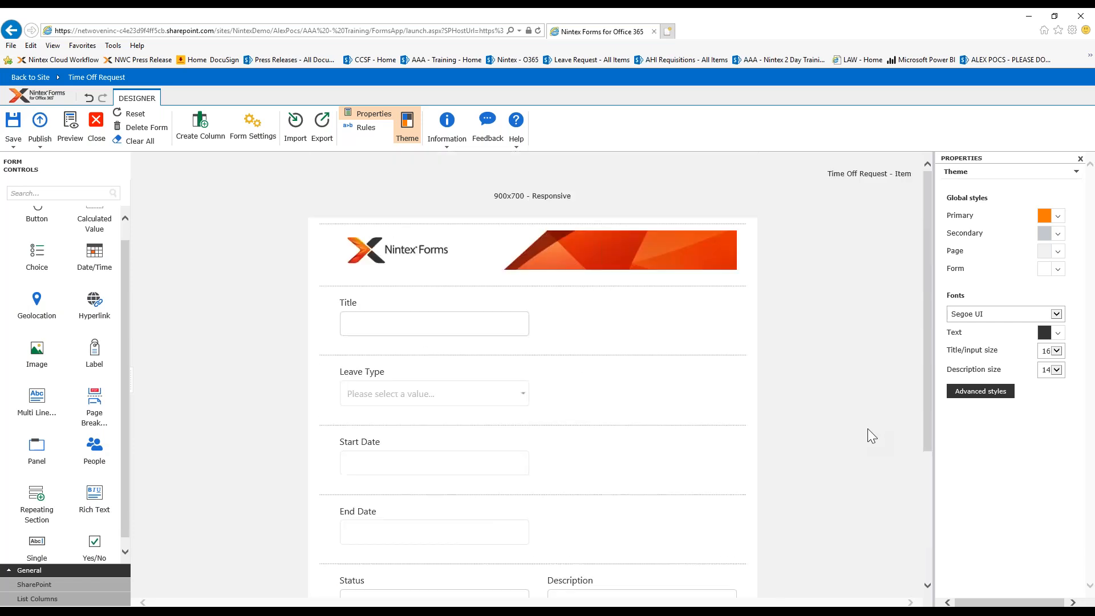
scroll(868, 429, down, 3)
scroll(868, 429, up, 3)
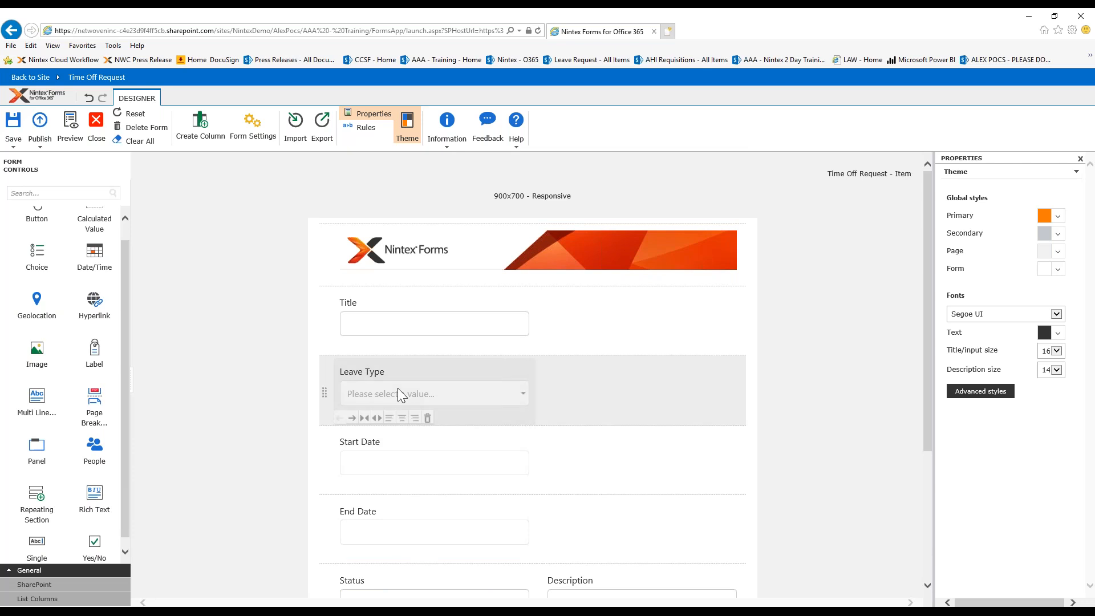
Move the Leave Type control into the Title row, to the right of Title
drag(398, 392, 394, 351)
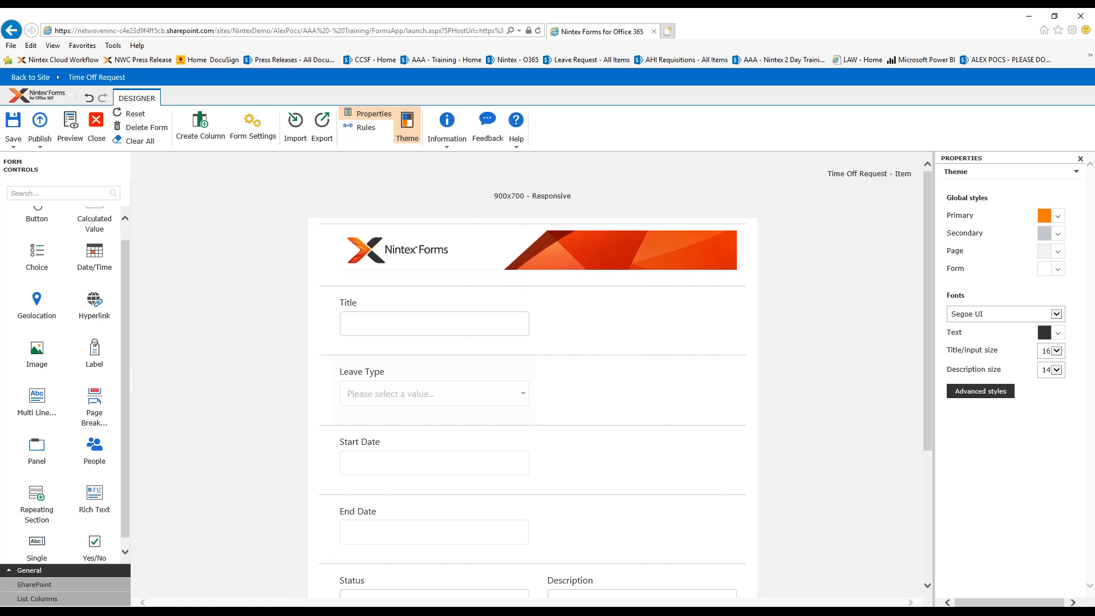
drag(399, 383, 614, 318)
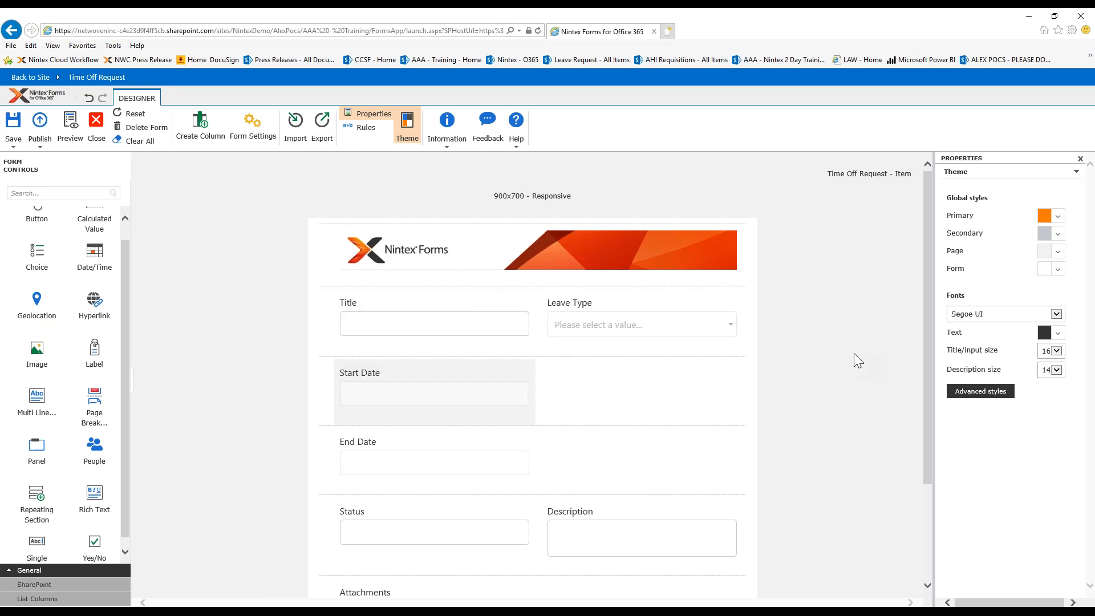
scroll(854, 354, down, 3)
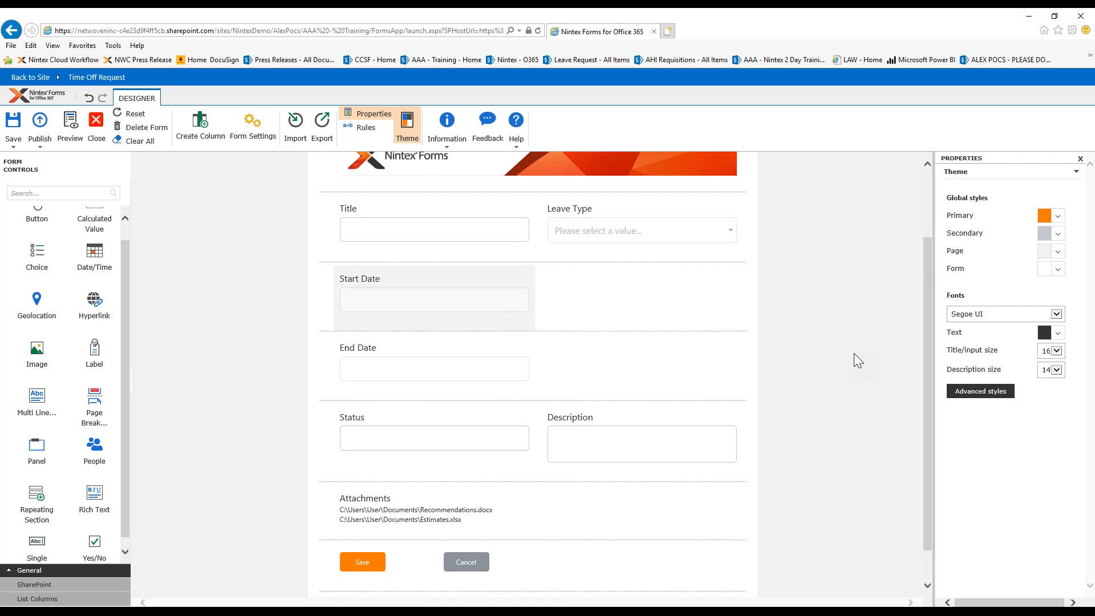
scroll(854, 354, up, 3)
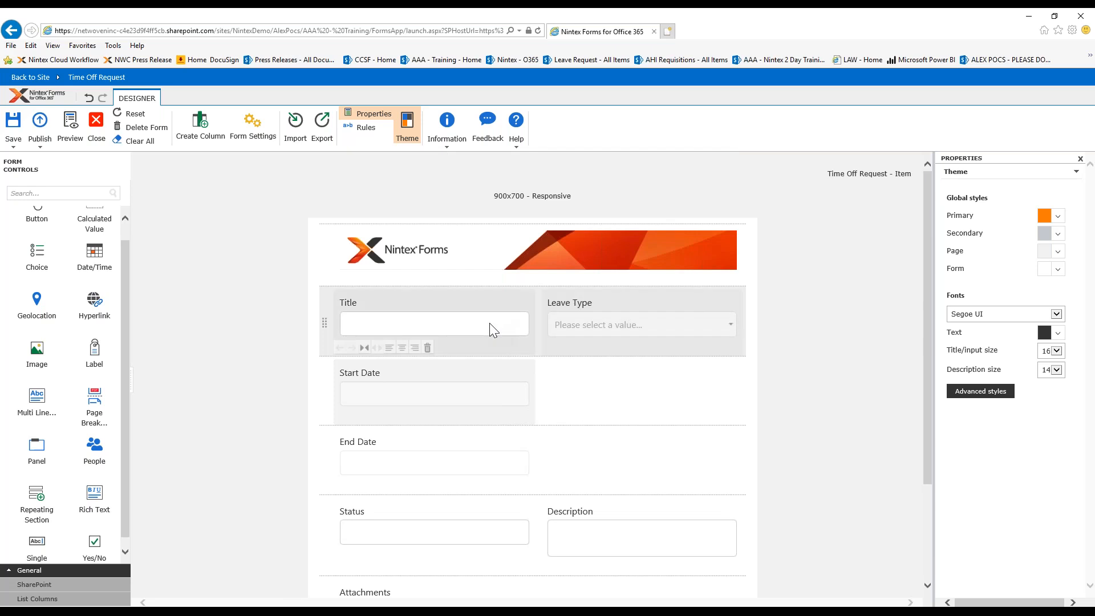
Move Leave Type down beside Start Date and increase the width of the Title control
drag(606, 308, 609, 394)
click(409, 324)
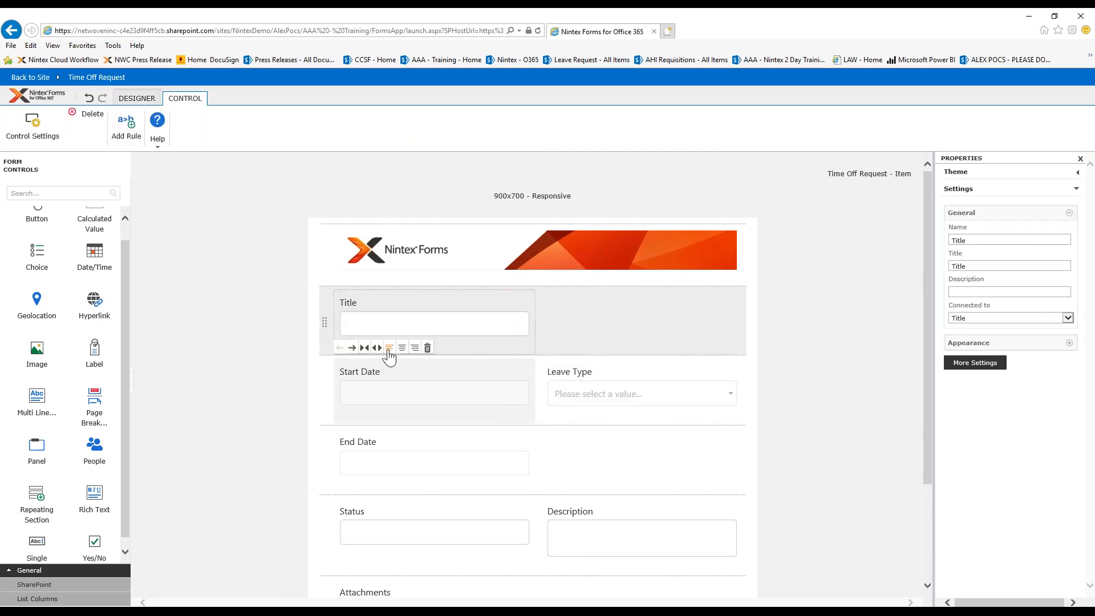
click(378, 348)
click(684, 328)
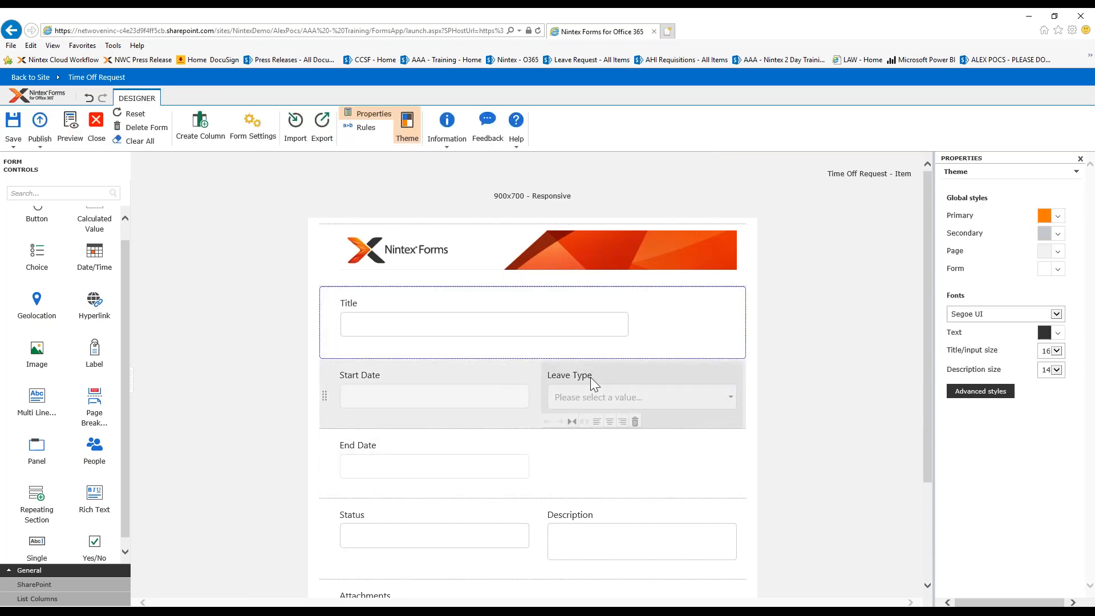
Put Start Date in its own row below Leave Type and move Description beside Leave Type
drag(482, 372, 656, 451)
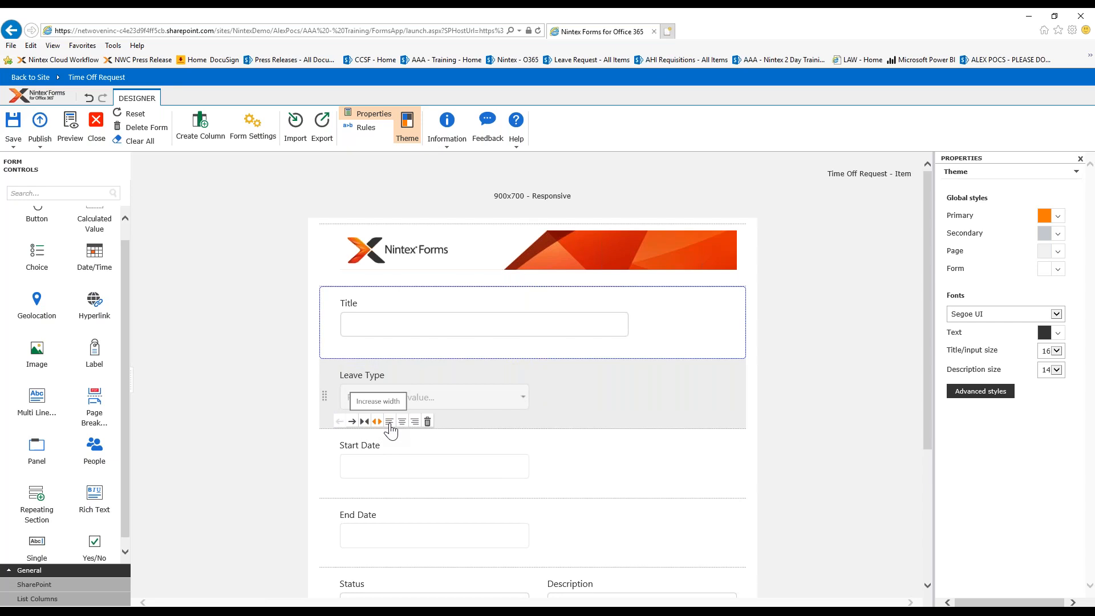
click(431, 499)
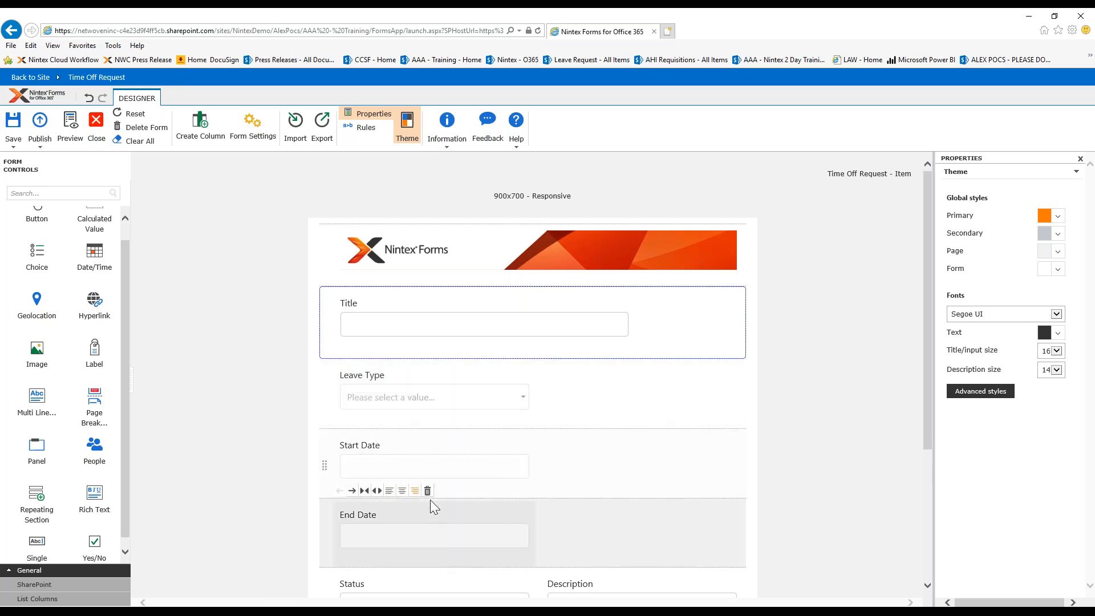
scroll(596, 490, down, 3)
drag(601, 449, 740, 265)
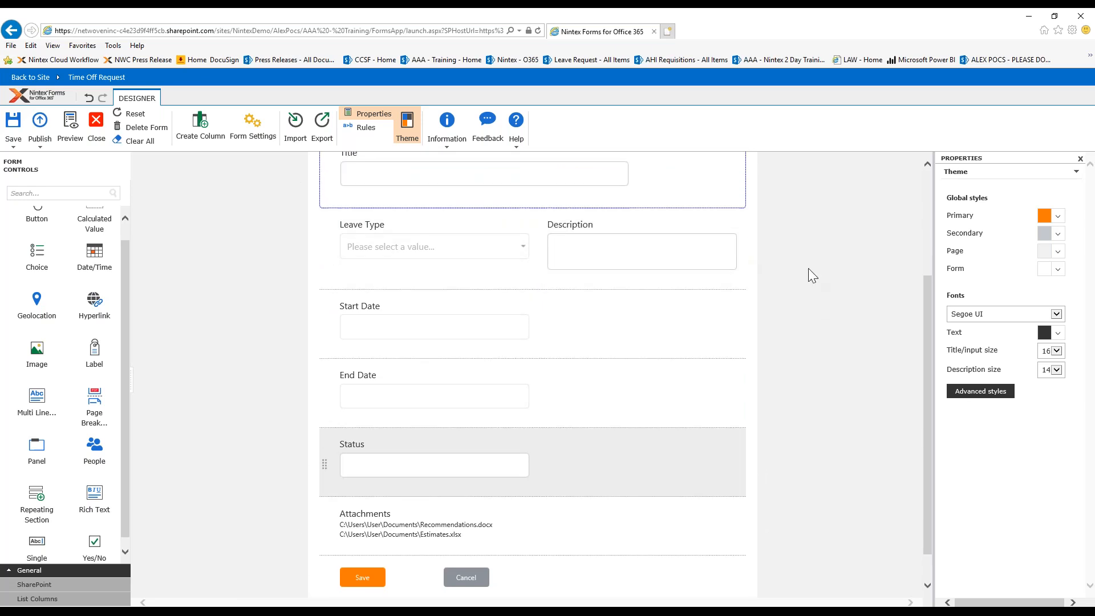
Move the End Date control into the Start Date row, to the right of Start Date
scroll(809, 268, up, 3)
click(453, 542)
drag(505, 535, 691, 453)
scroll(861, 378, down, 1)
scroll(861, 377, down, 1)
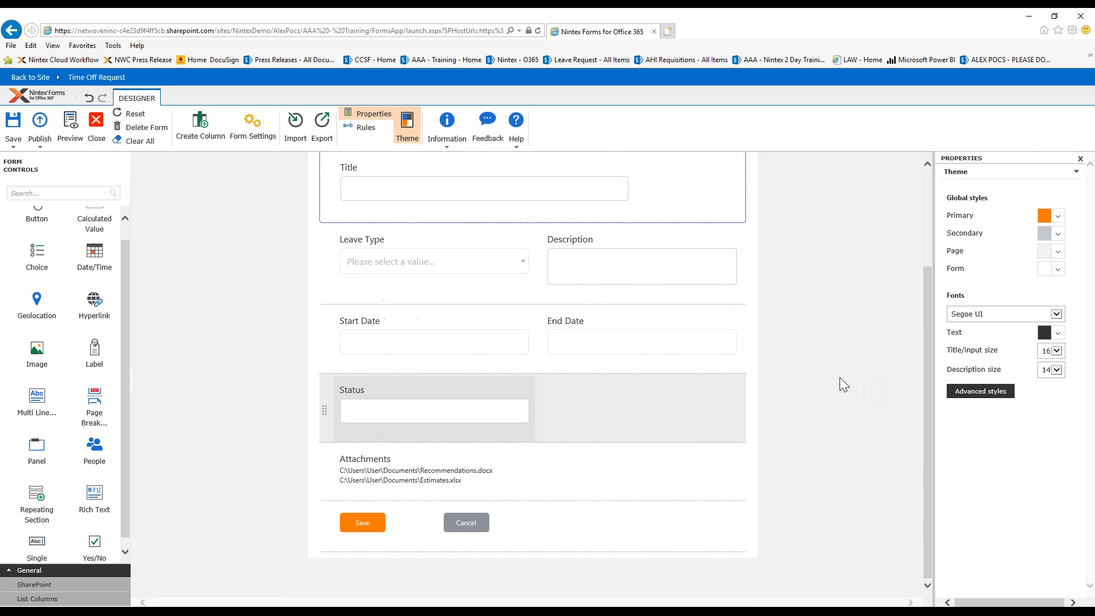
Delete the Status and Attachments controls from the form and widen the Title control to fill its row
click(428, 436)
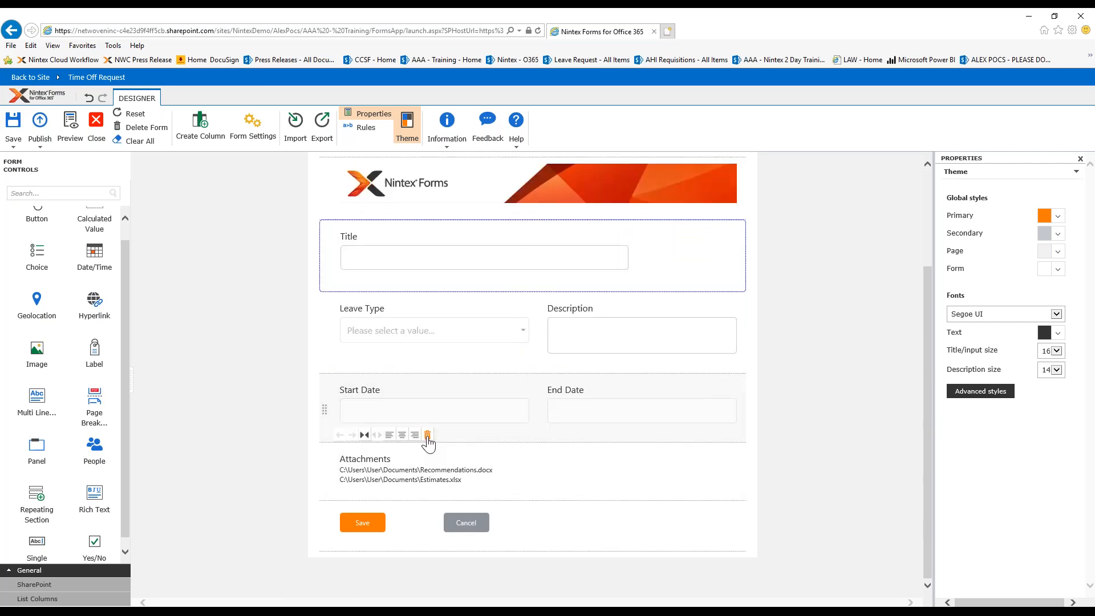
mouse_move(428, 493)
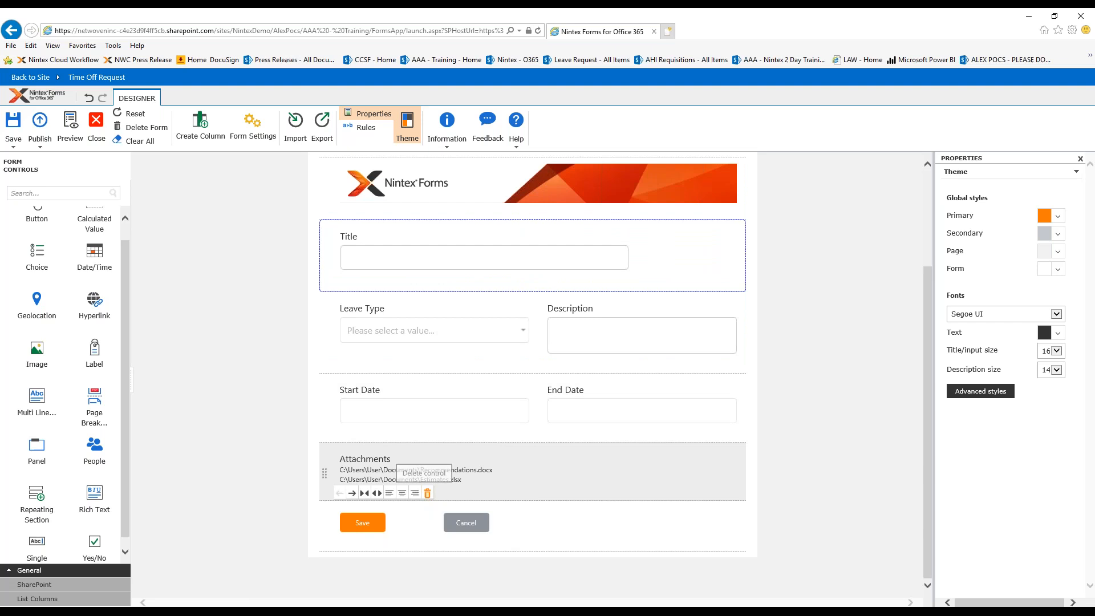
click(428, 493)
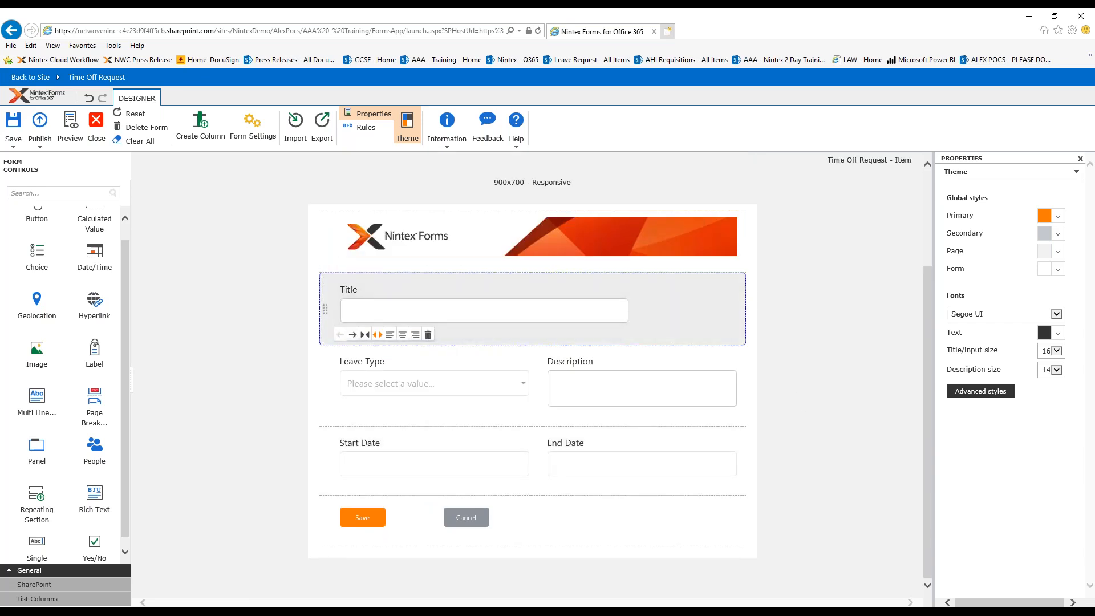
click(373, 334)
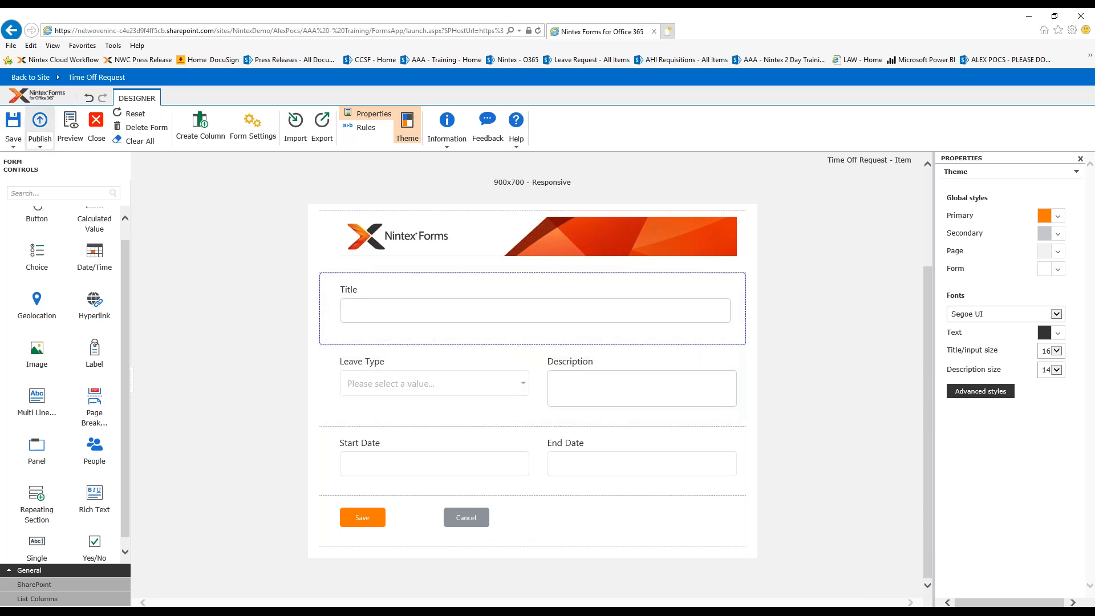
Generate a preview of the form for the Desktop device in Edit mode
click(76, 121)
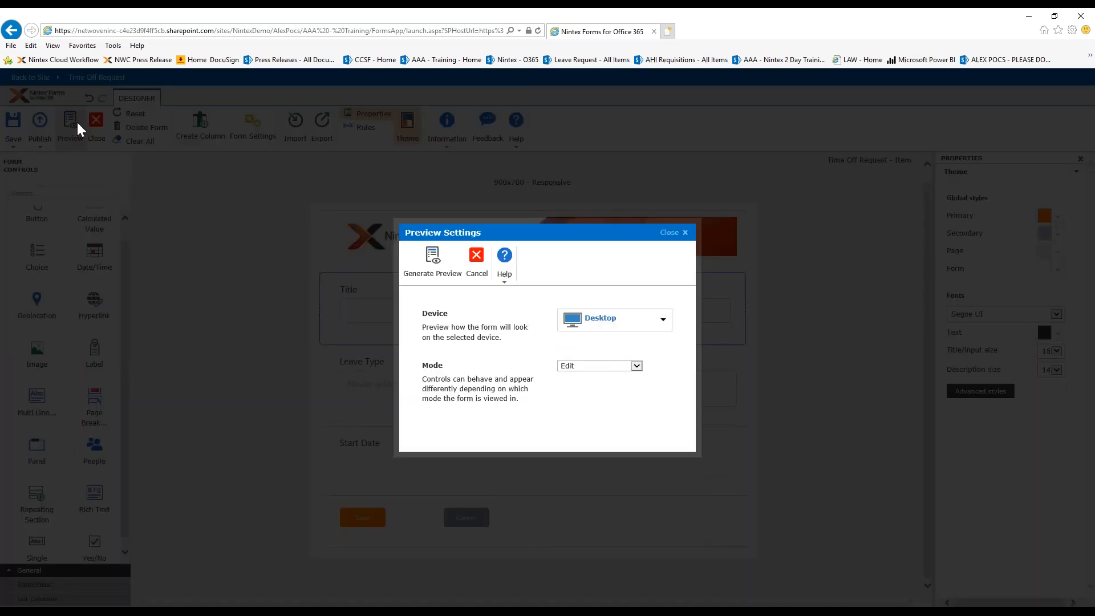
click(607, 321)
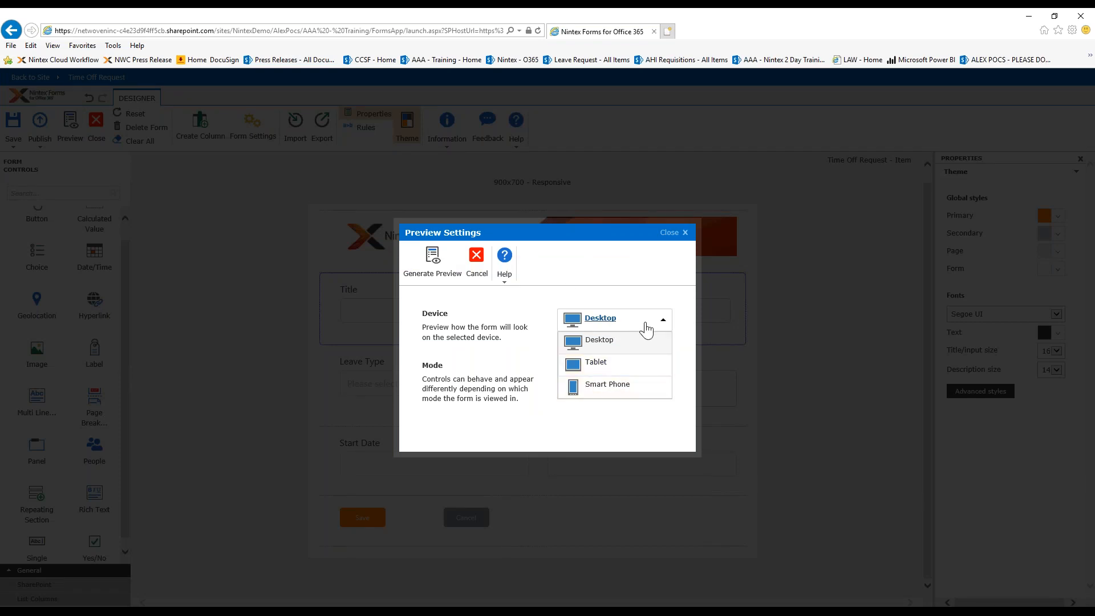
click(645, 331)
click(444, 265)
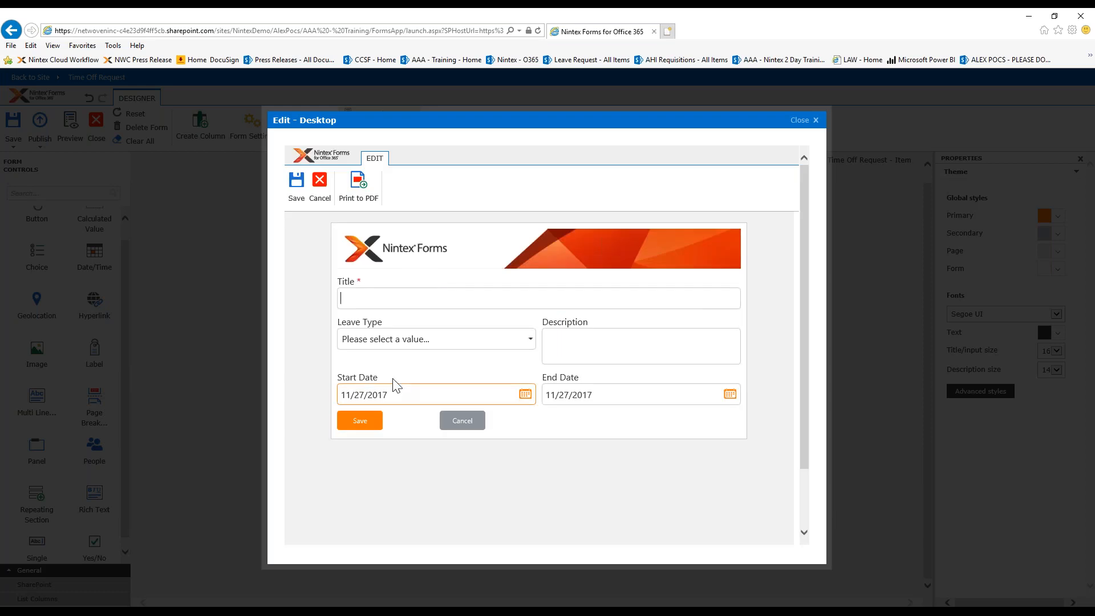
Check the Leave Type choices and the Description field in the form preview
click(456, 340)
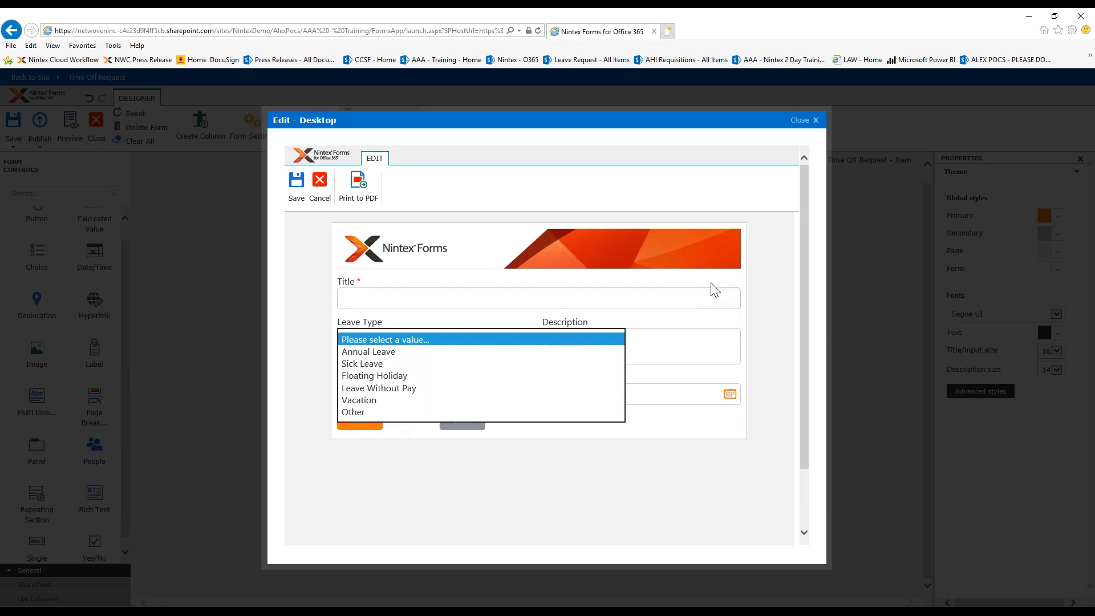
click(768, 276)
click(568, 342)
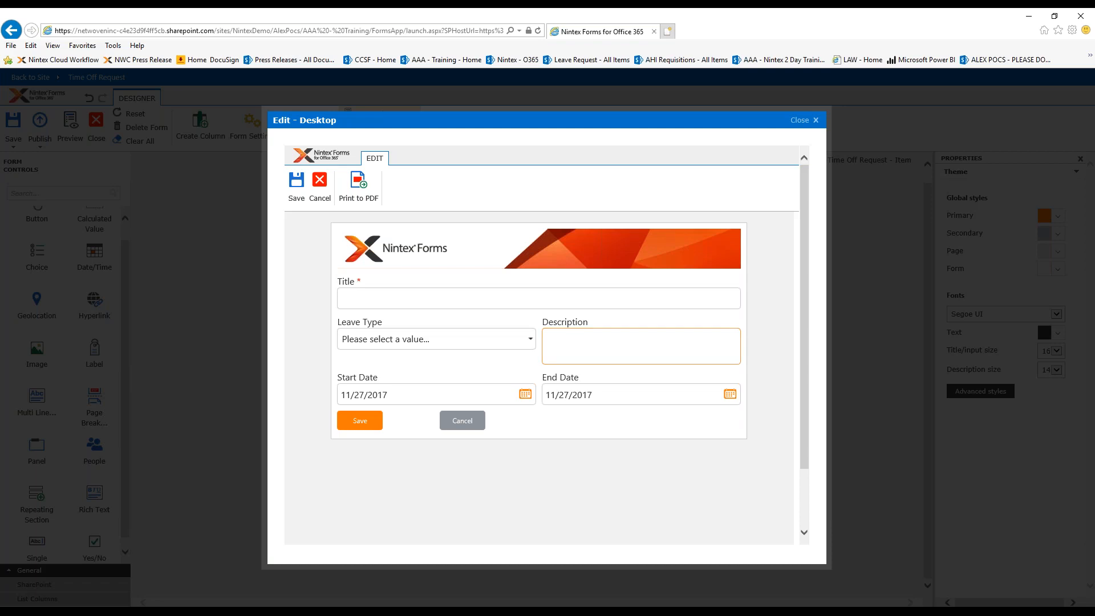
Choose Other as the Leave Type in the form preview, check the Description field, and close the preview
click(530, 339)
click(455, 413)
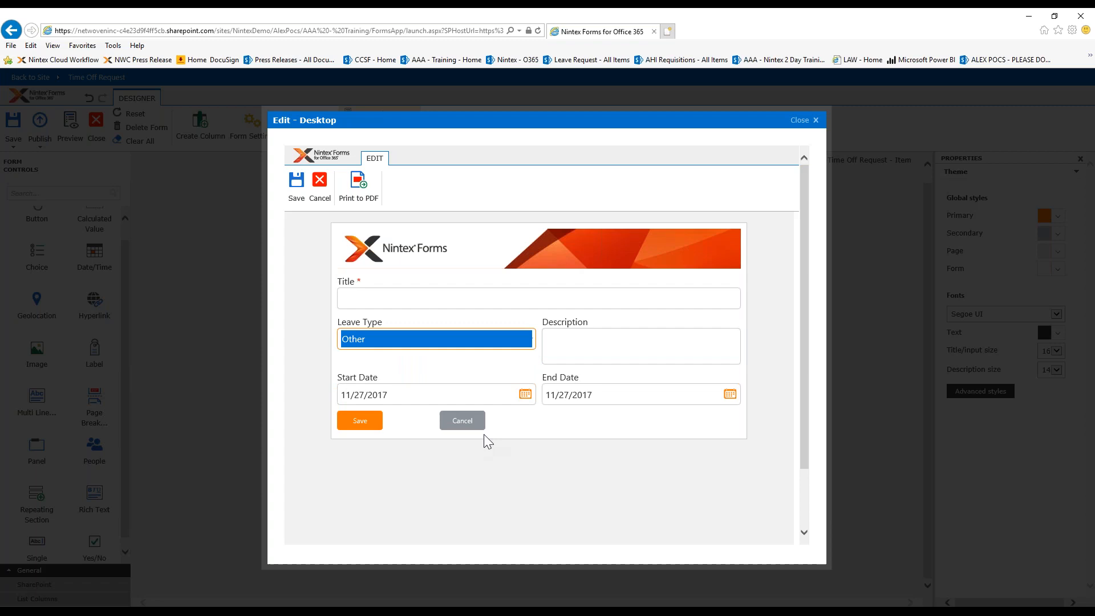
click(462, 431)
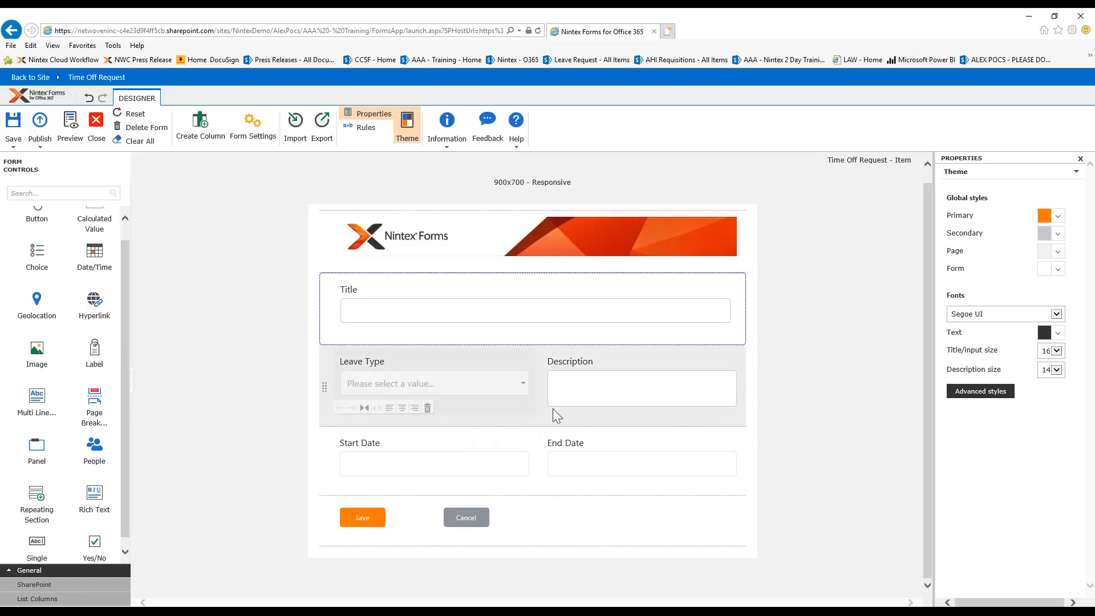
Add a rule to the Description control with Hide as its action
click(630, 387)
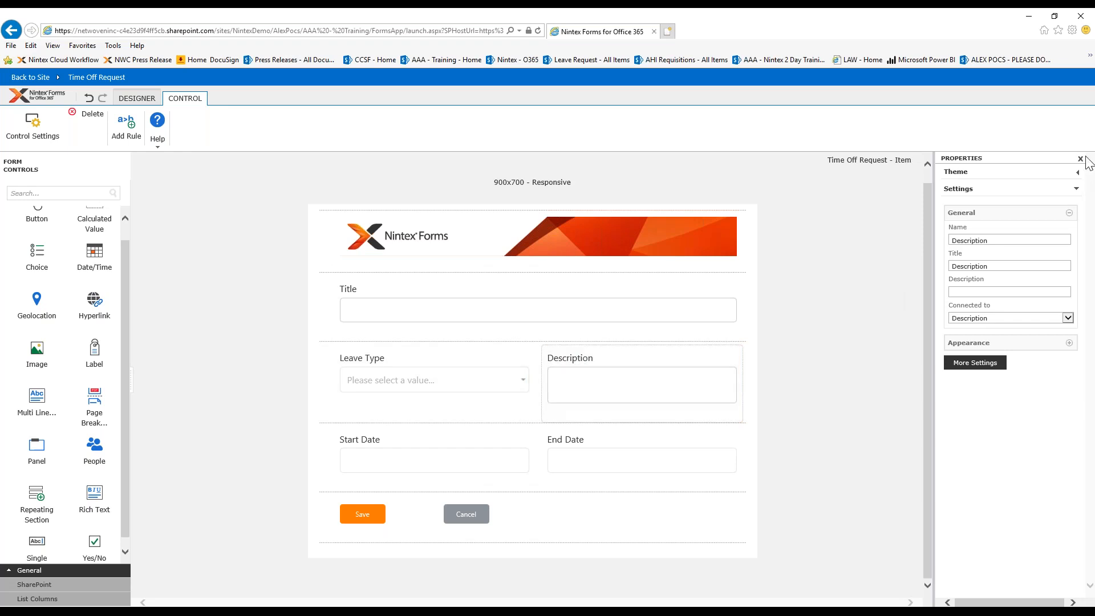
click(1080, 161)
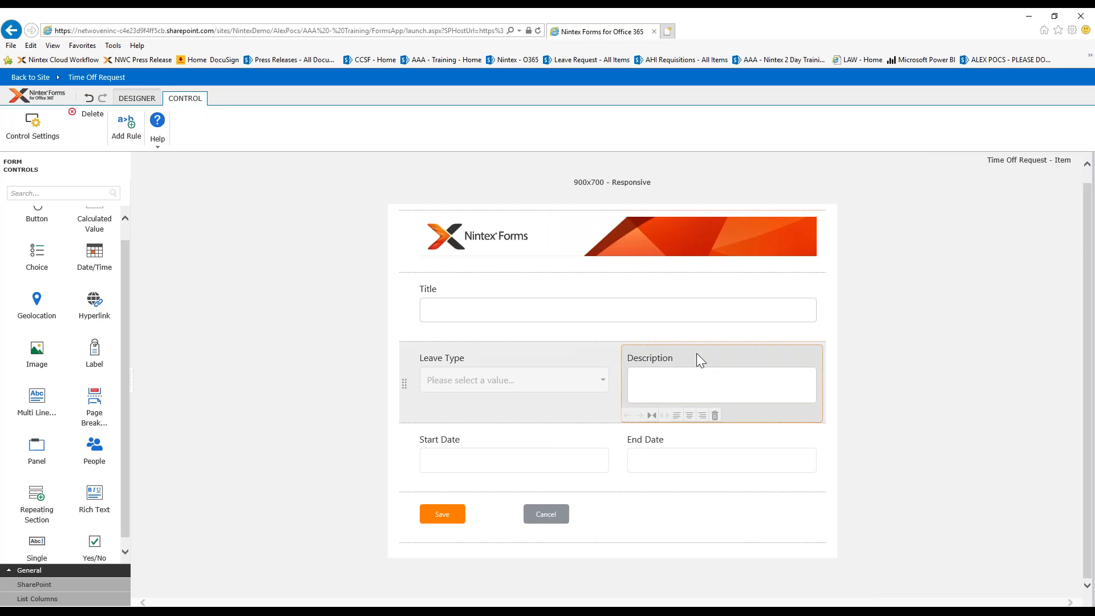
click(126, 127)
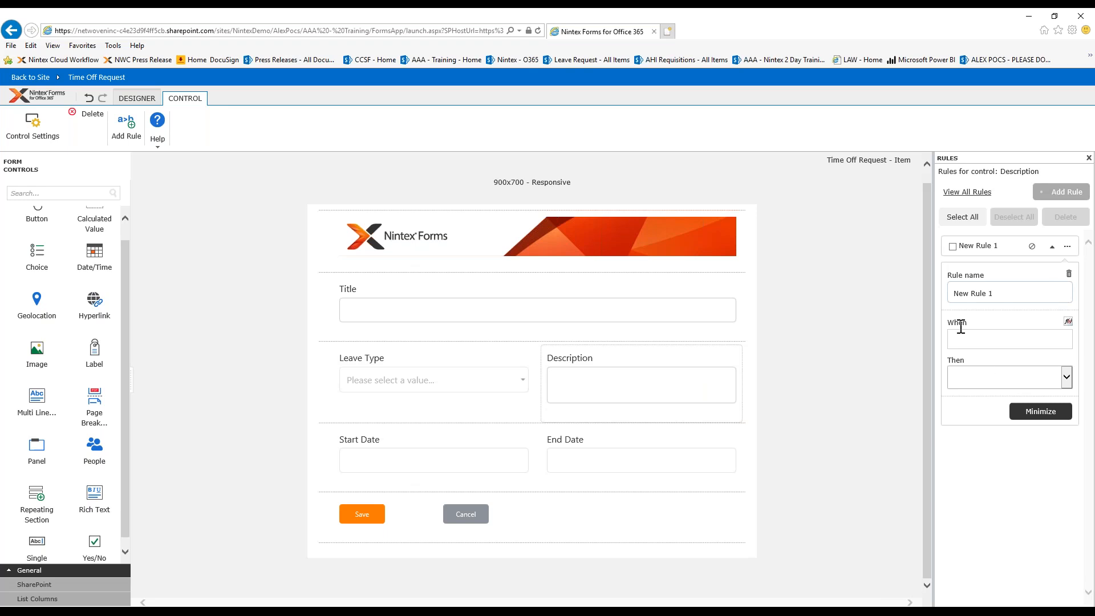
click(1030, 379)
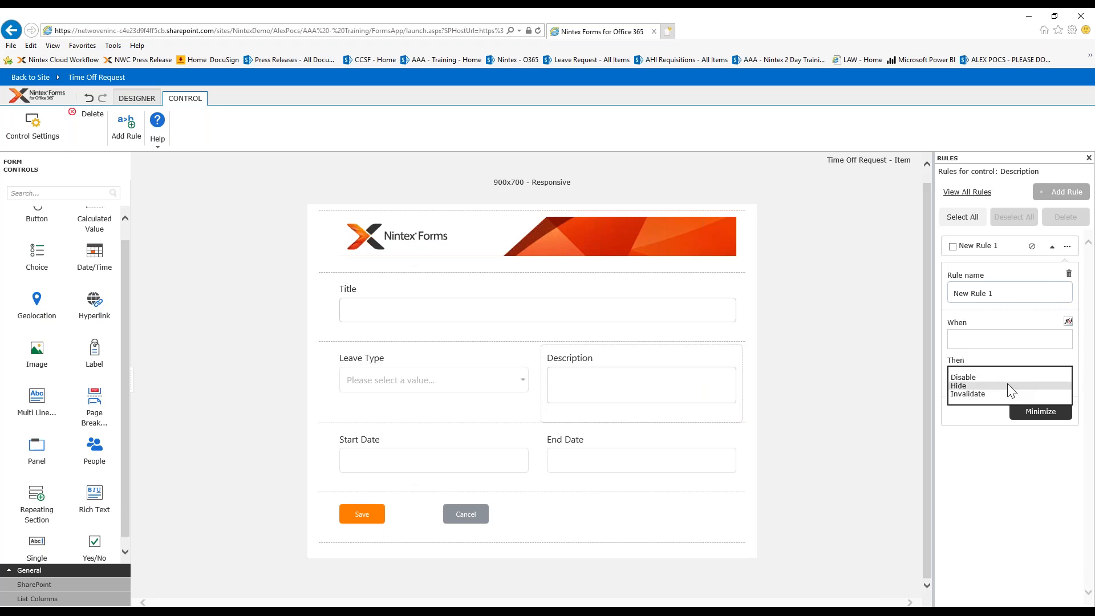
click(1008, 385)
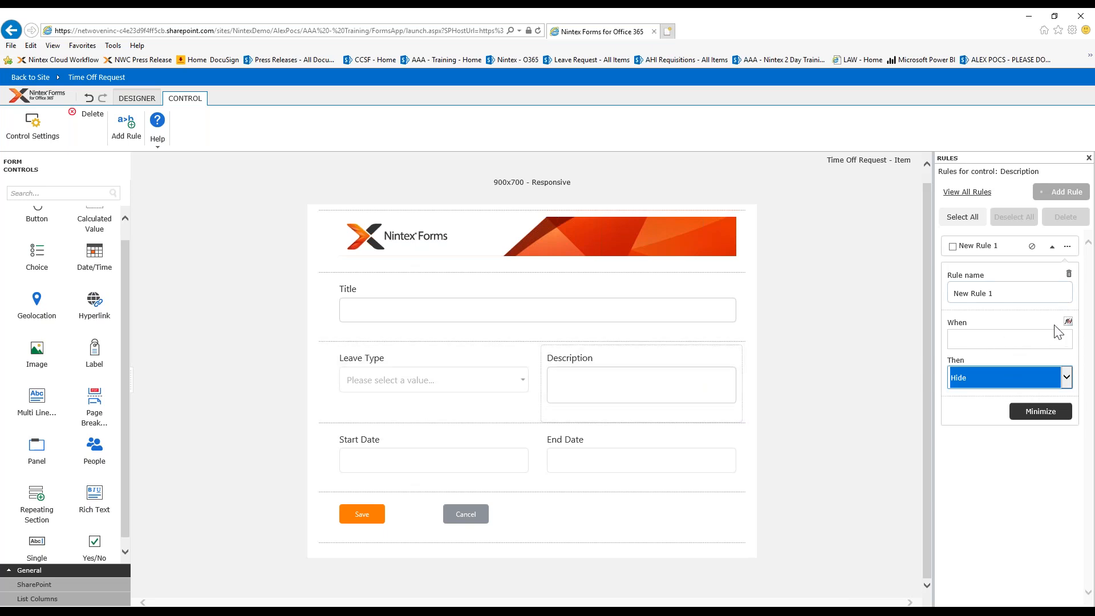
Build the Description rule's condition as the formula LeaveType != "Other"
click(1068, 322)
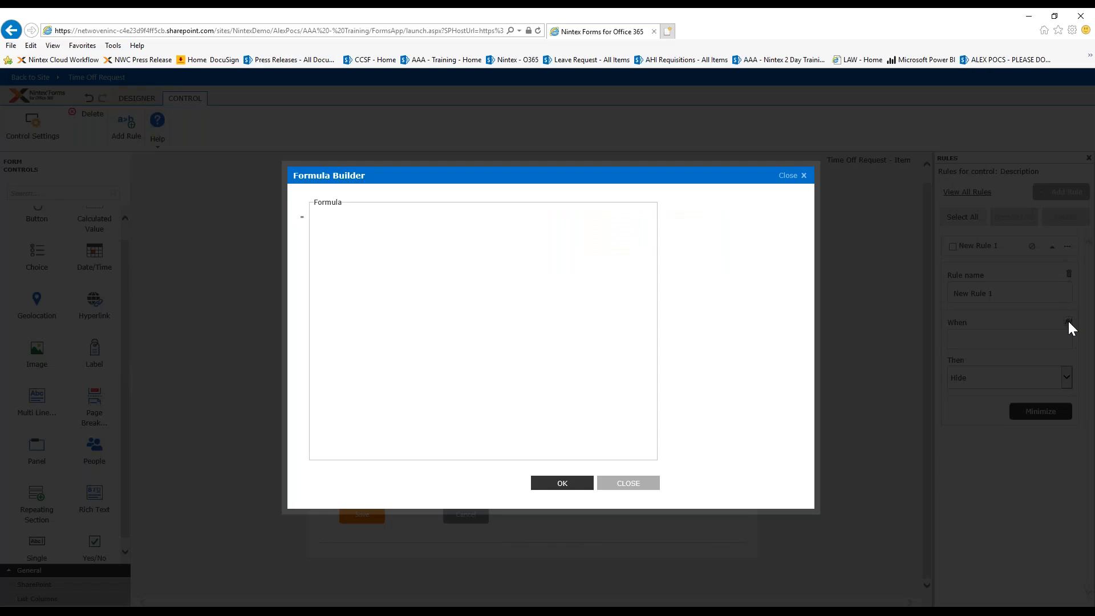
click(706, 375)
double_click(708, 298)
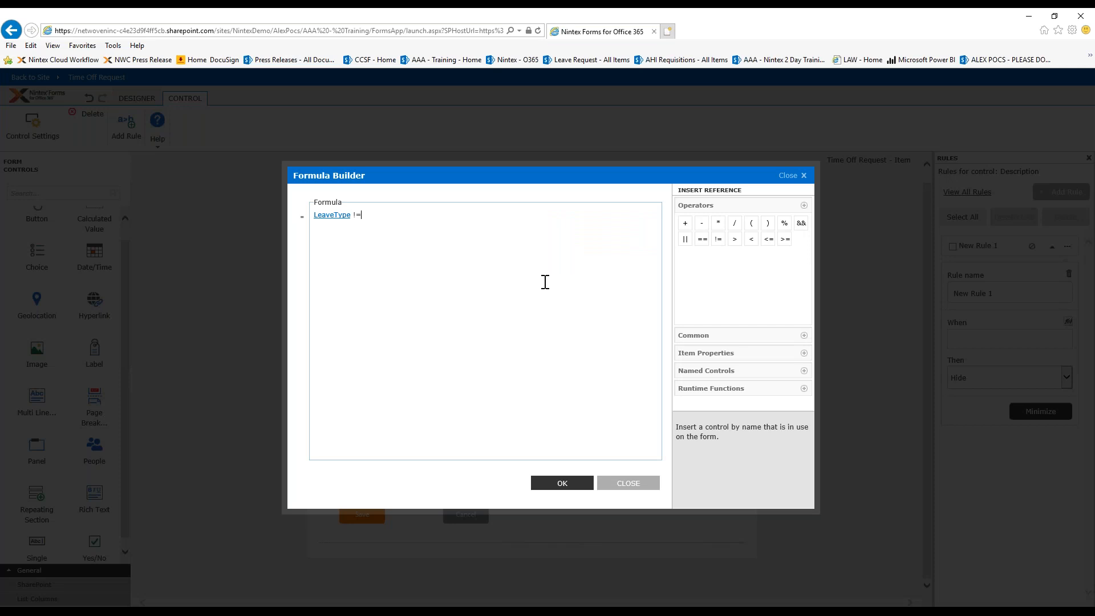
text(!= "Other)
click(562, 484)
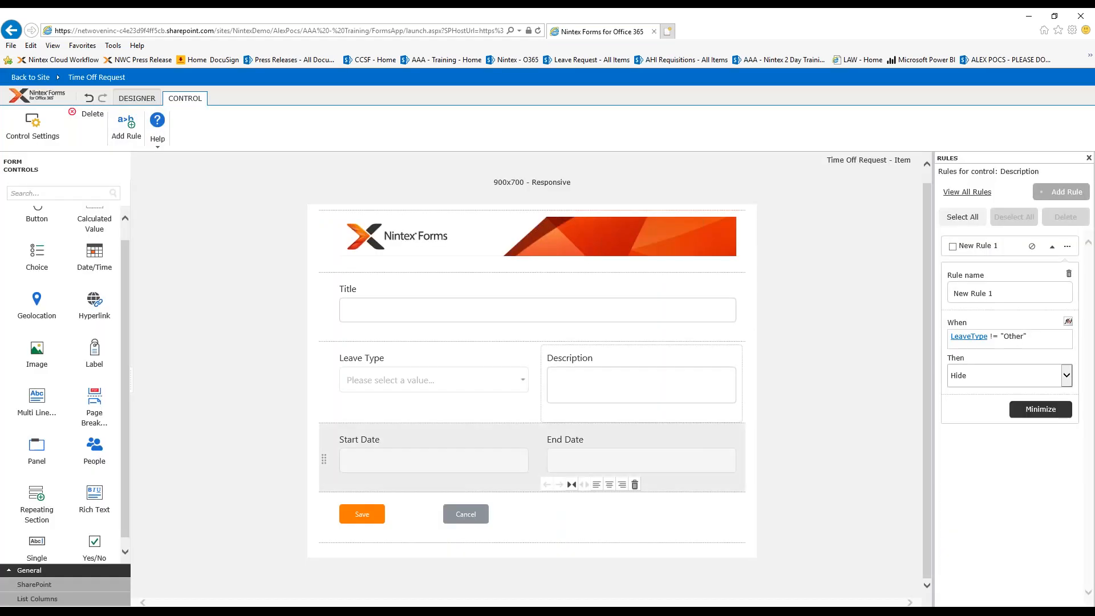
Generate a Desktop preview in Edit mode to test the Description hiding rule
click(138, 102)
click(74, 129)
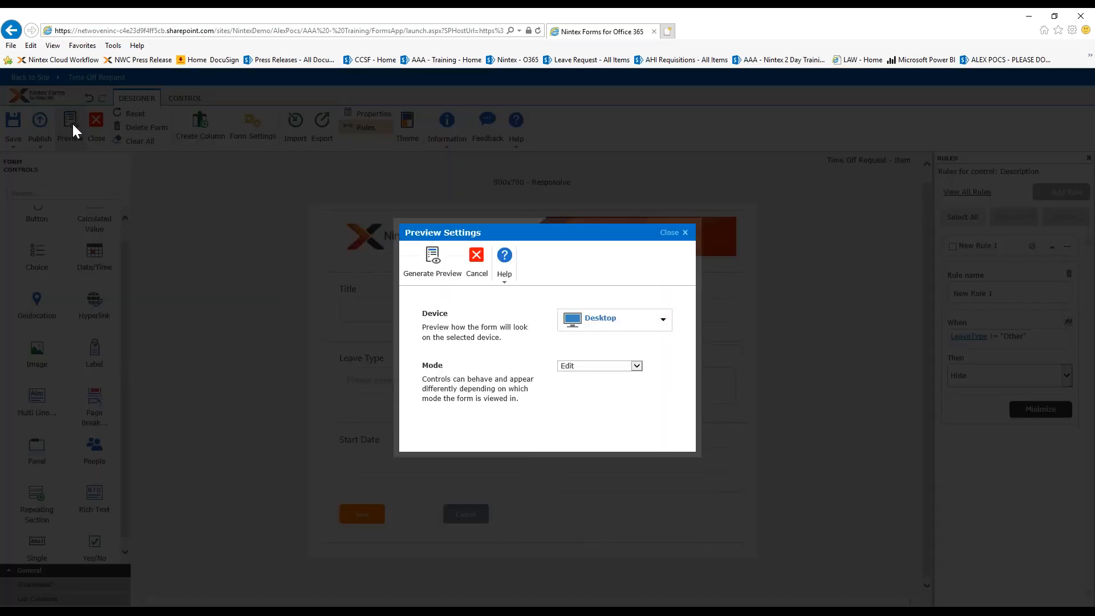
click(430, 258)
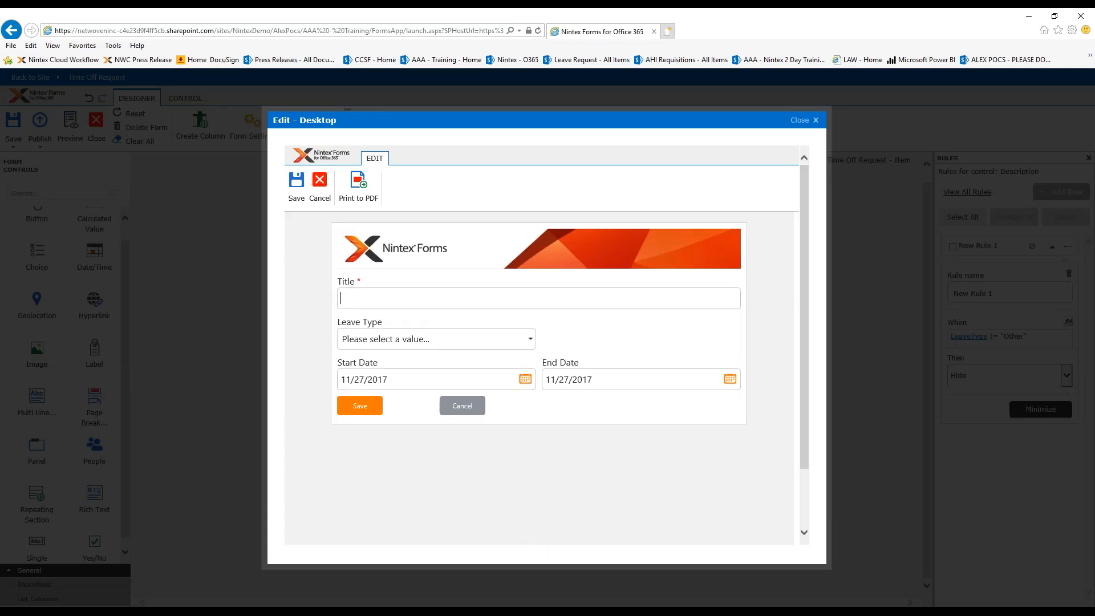
Test the Description rule in the preview with the leave types Other, Vacation and Floating Holiday, and leave the preview
click(434, 338)
click(396, 409)
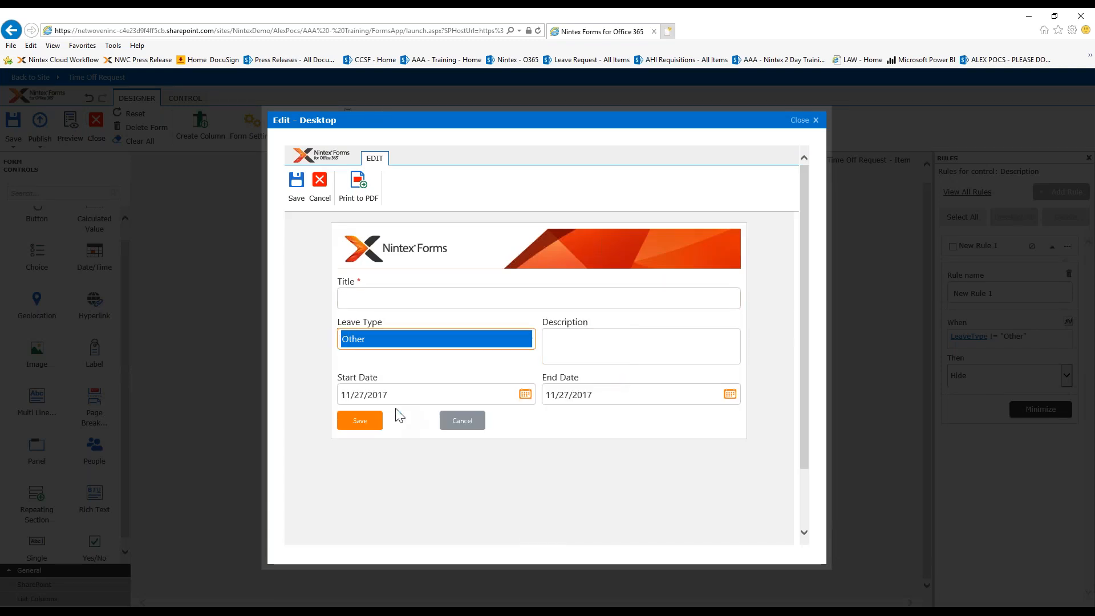
click(521, 343)
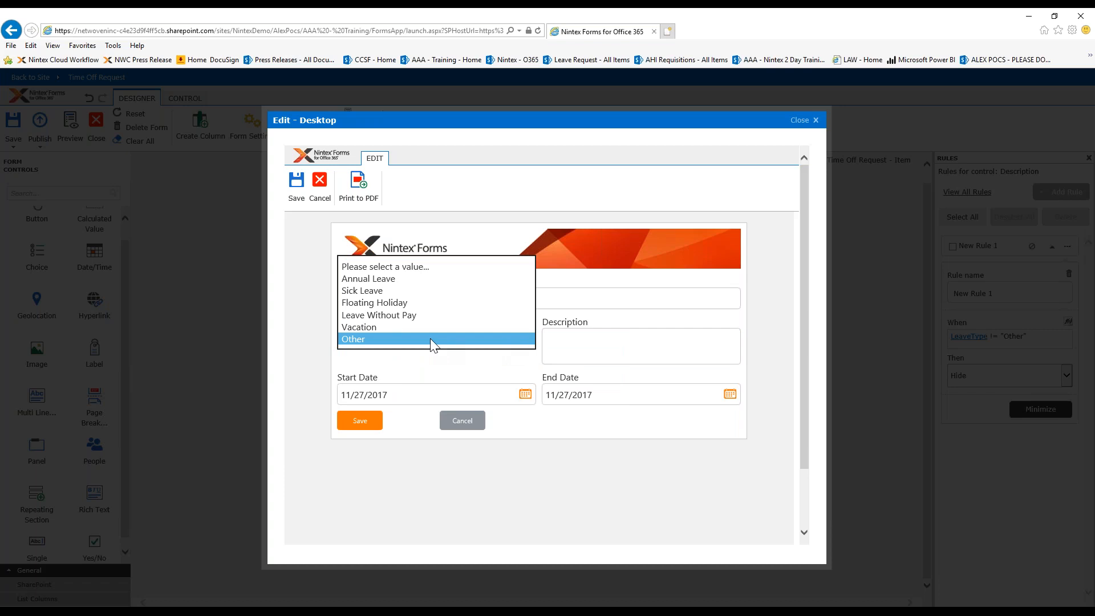
click(383, 326)
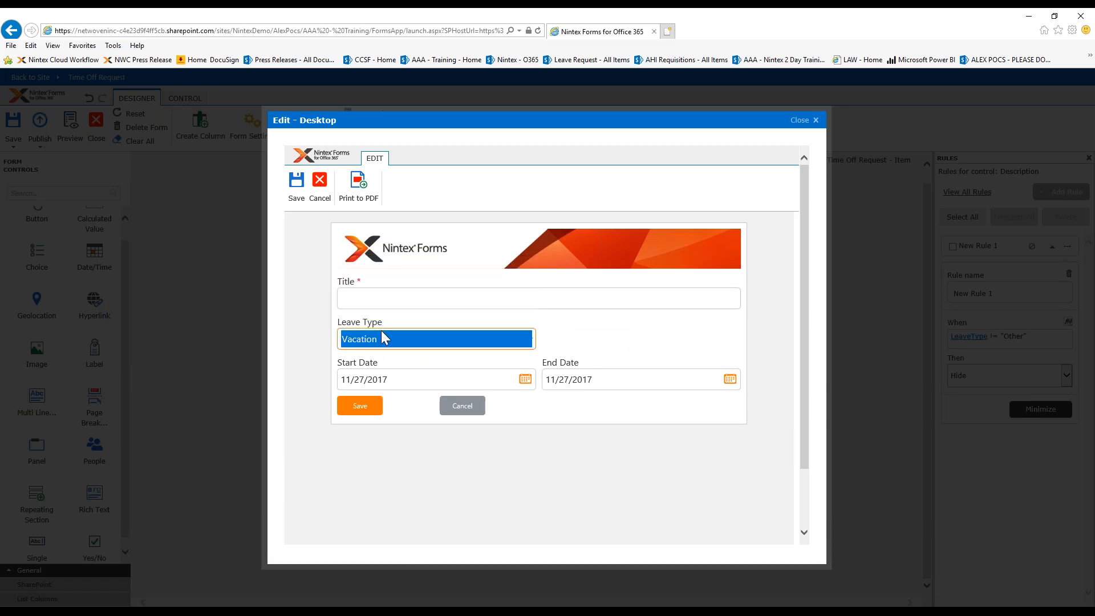
click(381, 331)
click(403, 314)
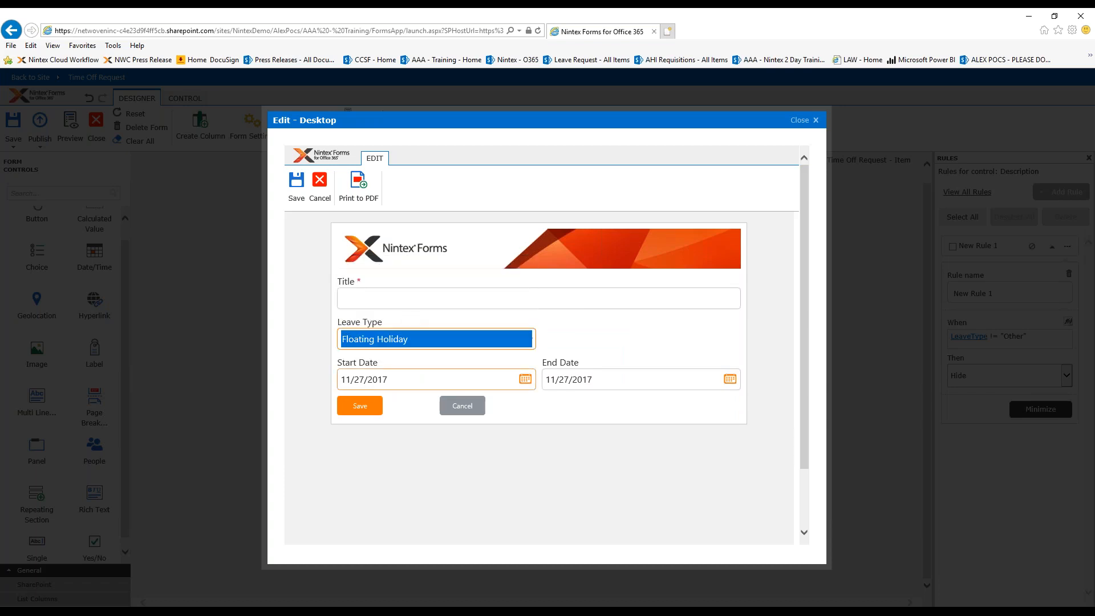
click(322, 187)
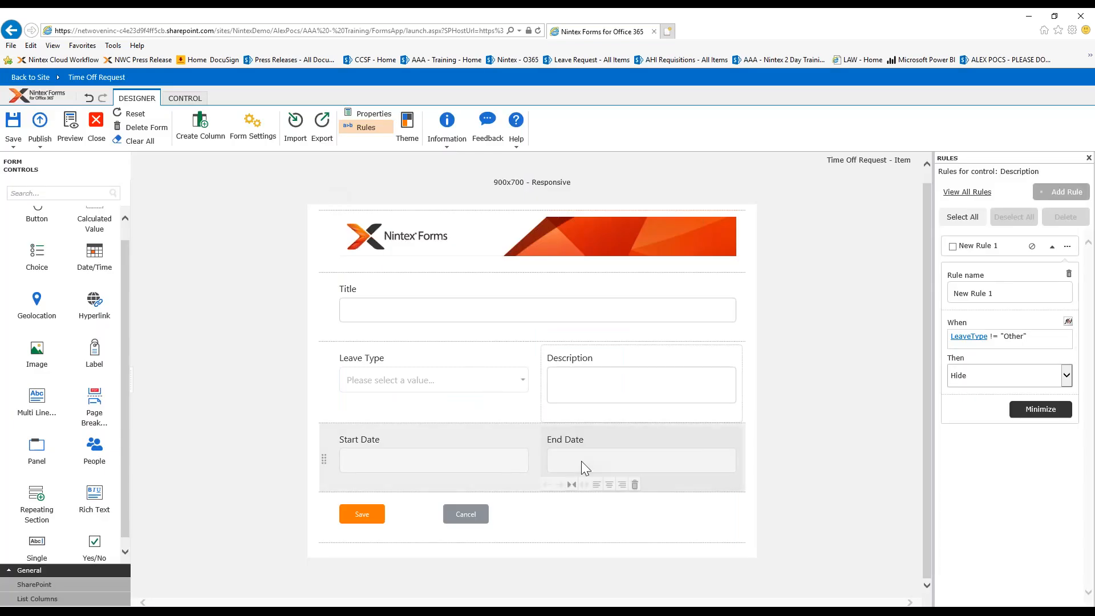
Add a rule to the End Date control with Invalidate as its action
click(581, 461)
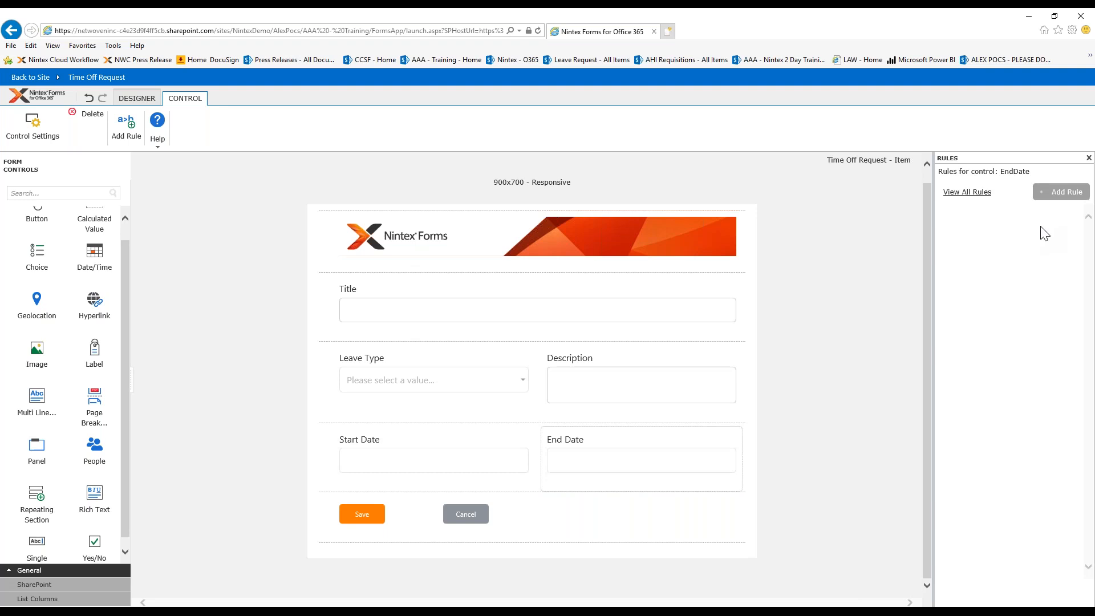
click(1062, 192)
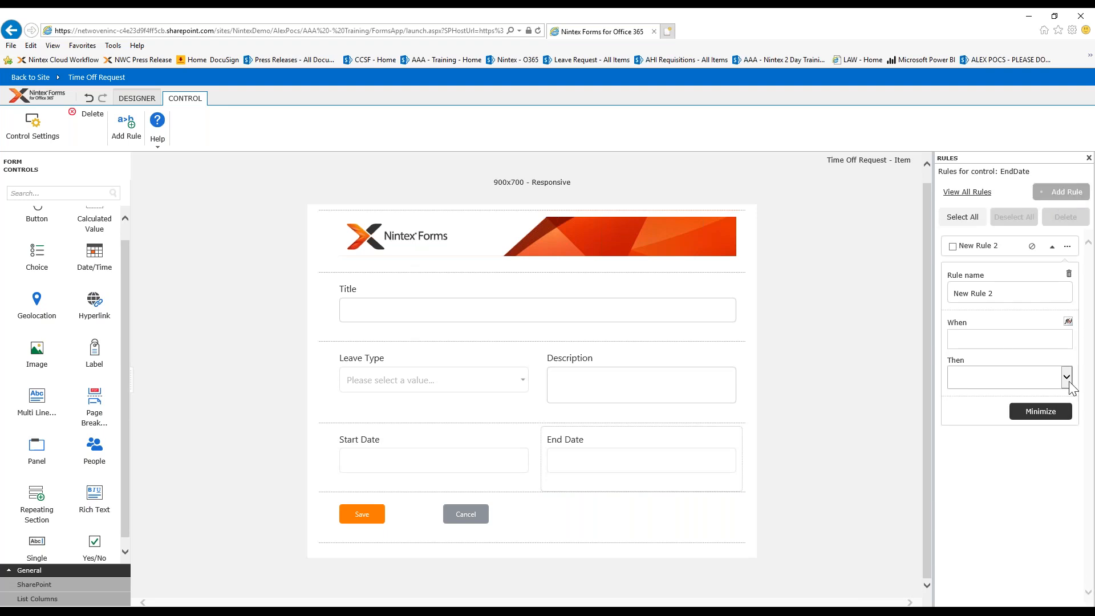
click(1067, 377)
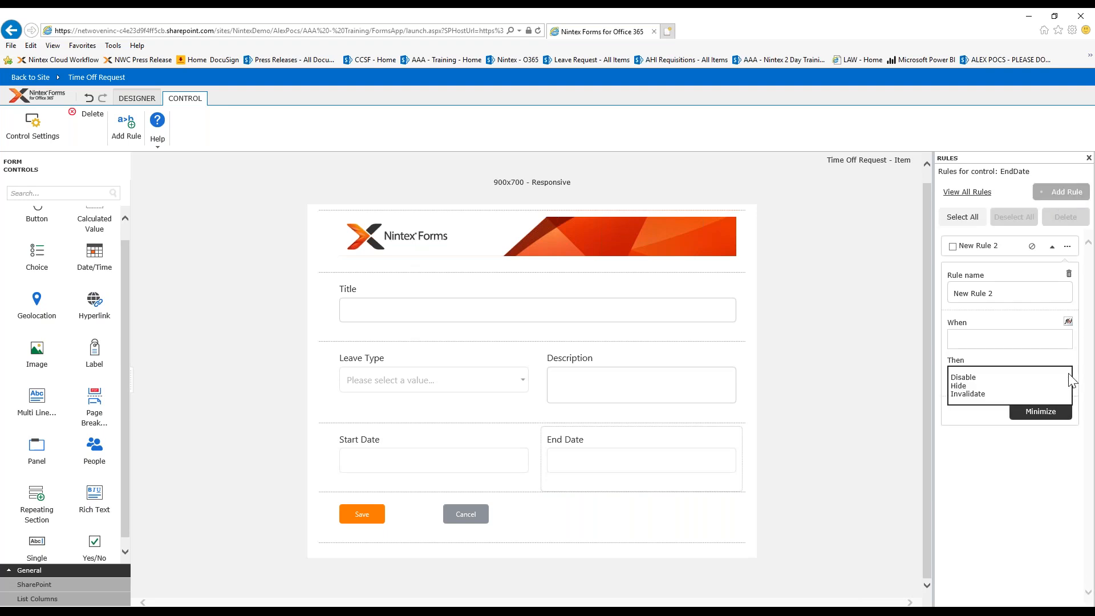
click(1028, 395)
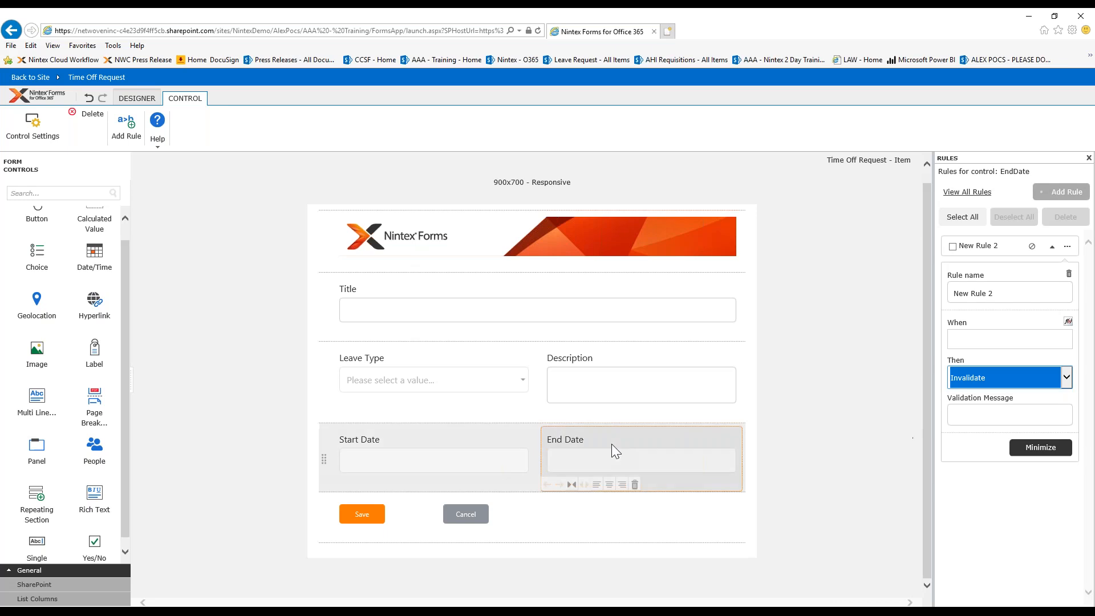
Set the End Date rule's validation message to "Please check end date!!!"
click(968, 417)
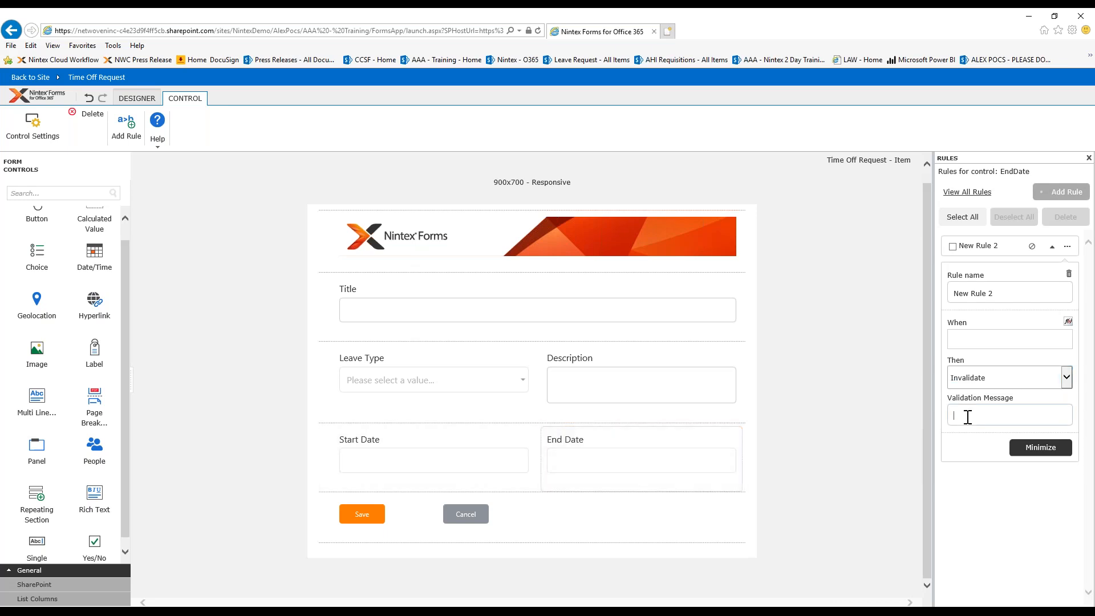
text(Please )
text(ceh)
key(BackSpace)
key(BackSpace)
key(BackSpace)
key(BackSpace)
key(BackSpace)
text(heck end date!!!)
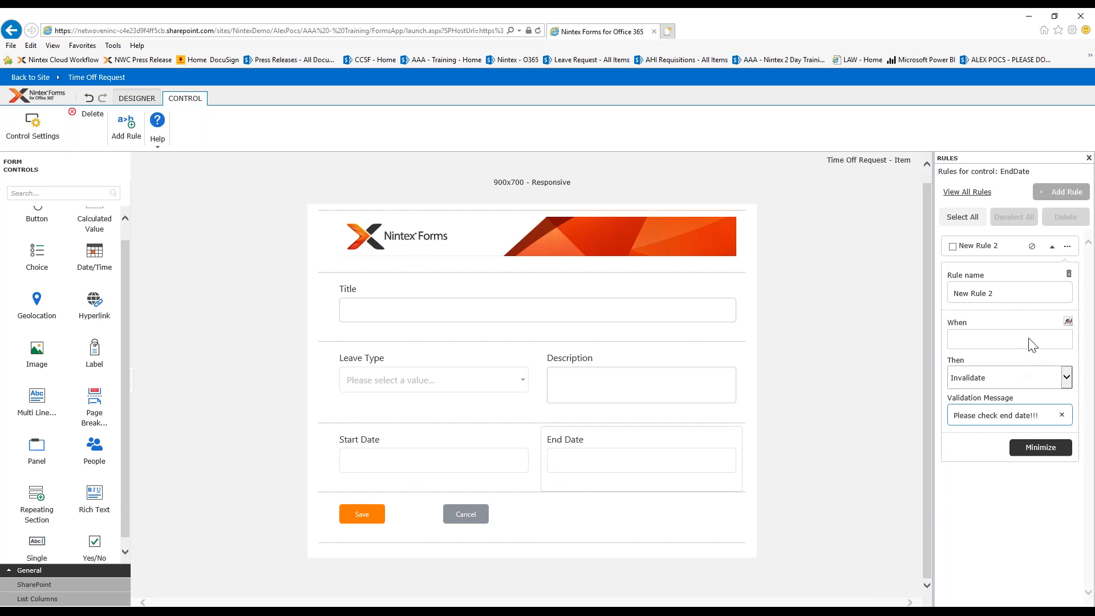
Build the End Date rule's condition as the formula EndDate < StartDate
click(1069, 321)
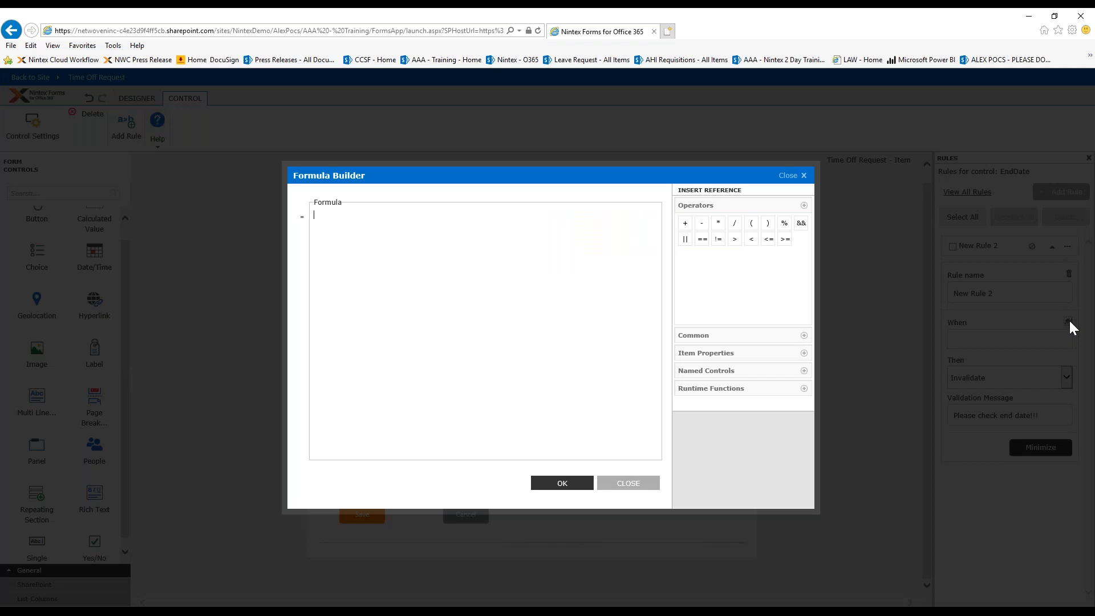
click(706, 371)
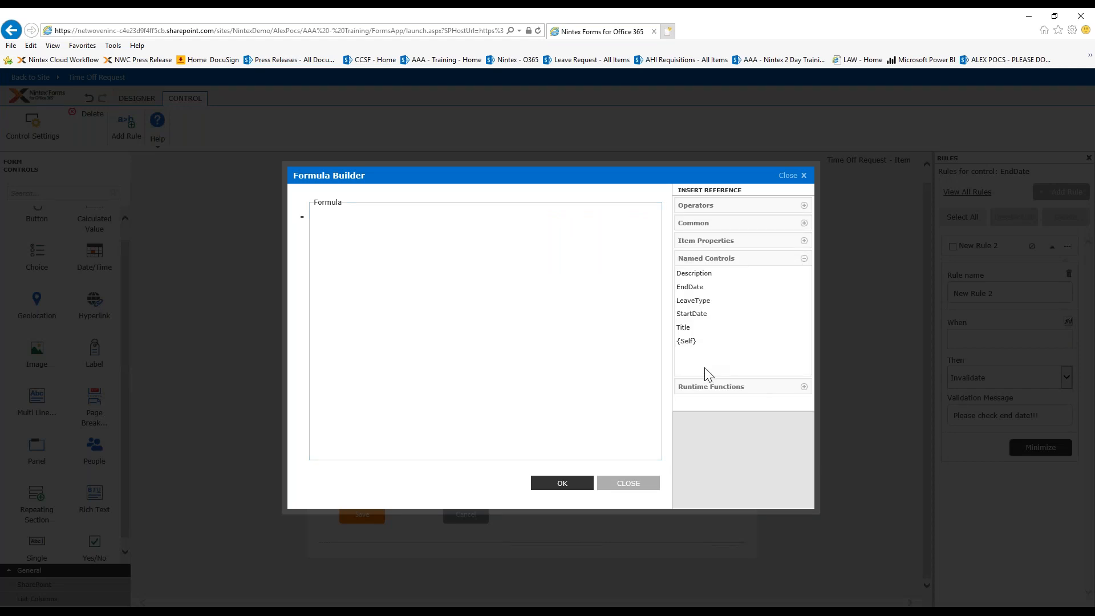
double_click(697, 287)
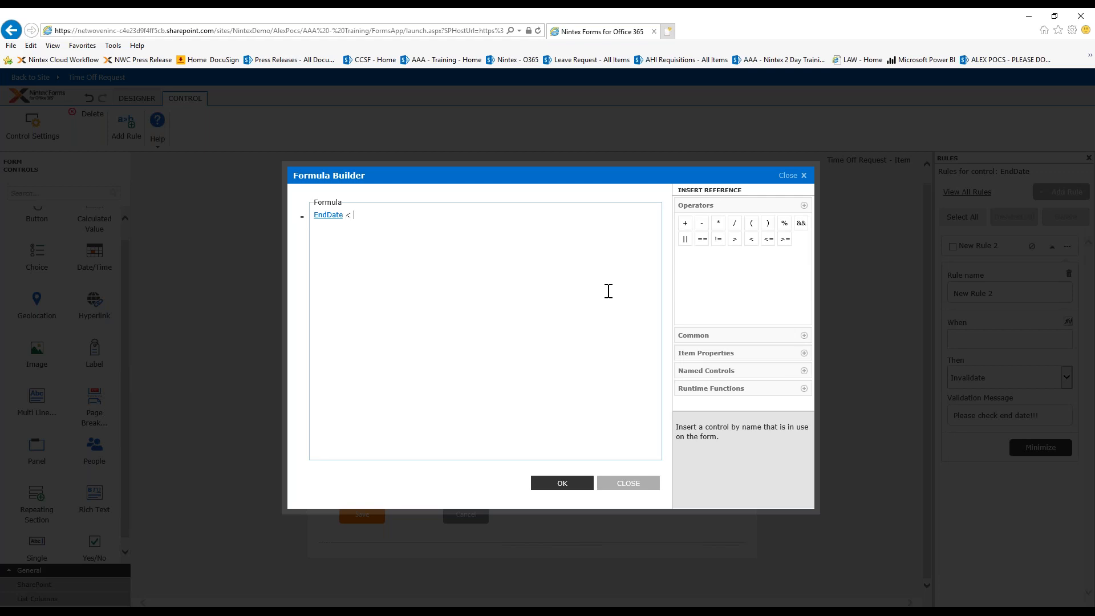
click(724, 371)
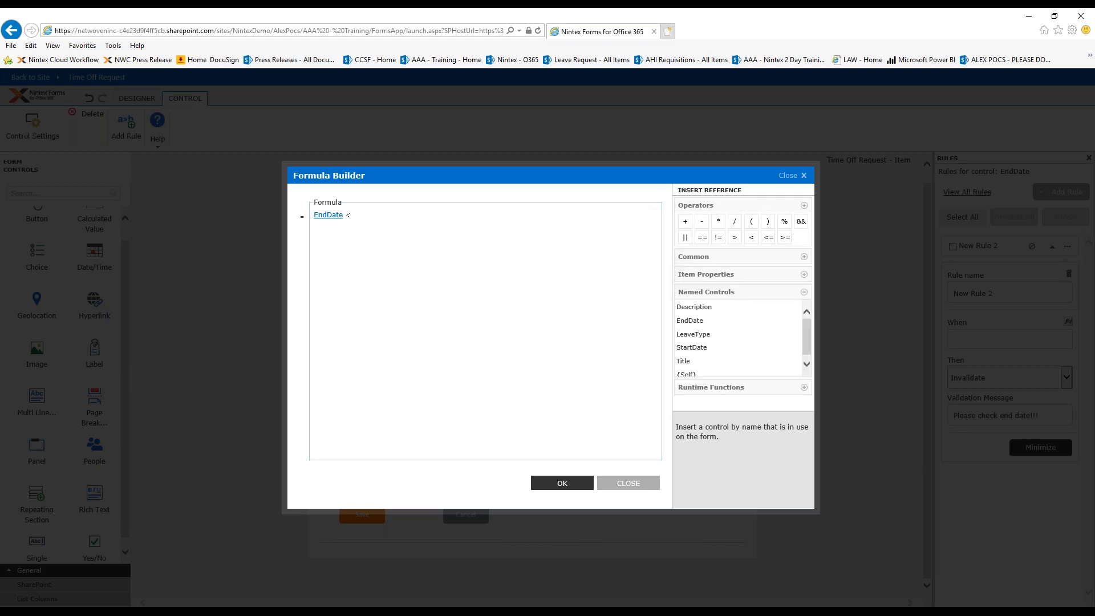
click(707, 316)
double_click(708, 317)
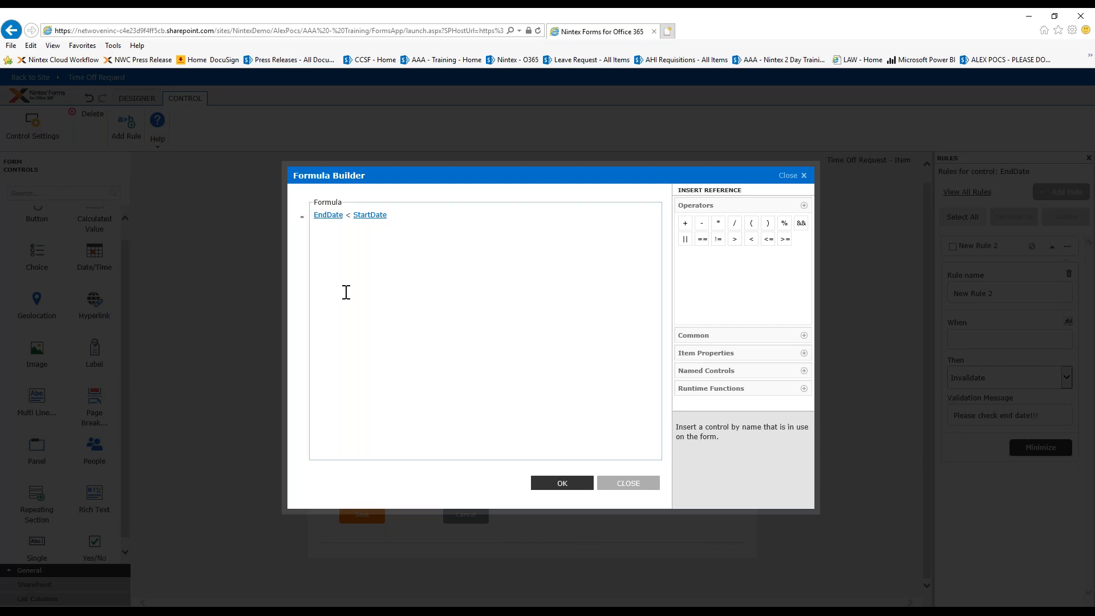
click(563, 485)
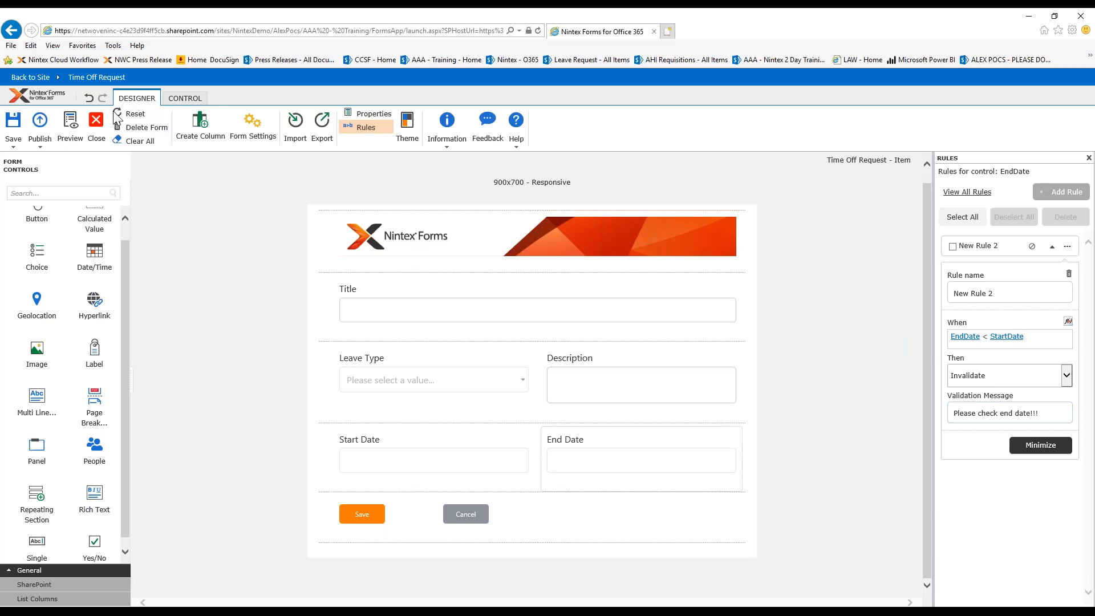
Preview the form for Desktop in Edit mode and try to save it with the End Date 11/27/2016
click(71, 130)
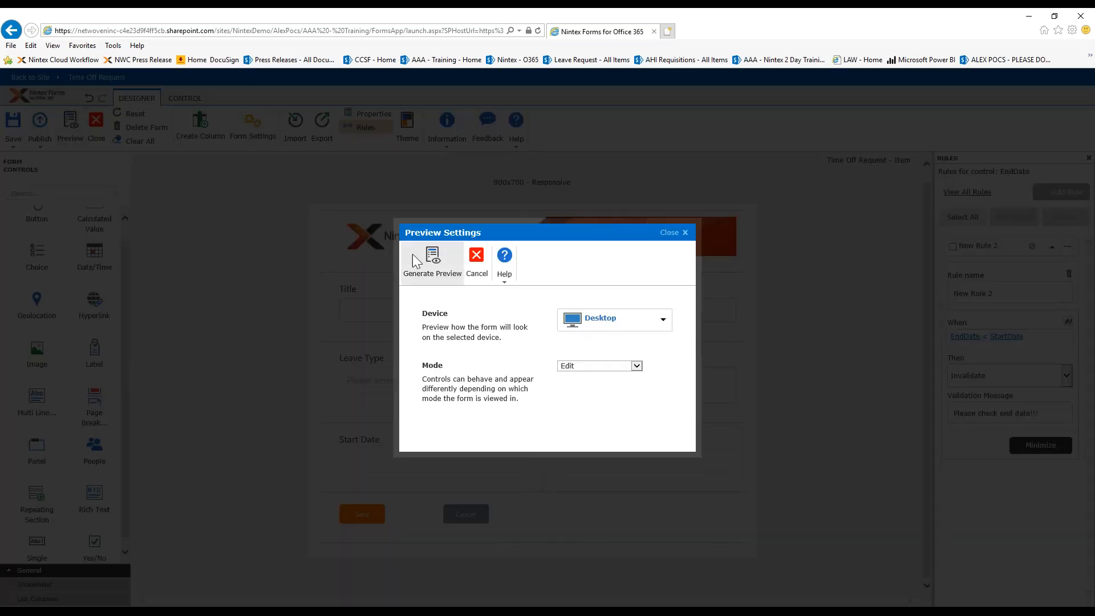
click(444, 259)
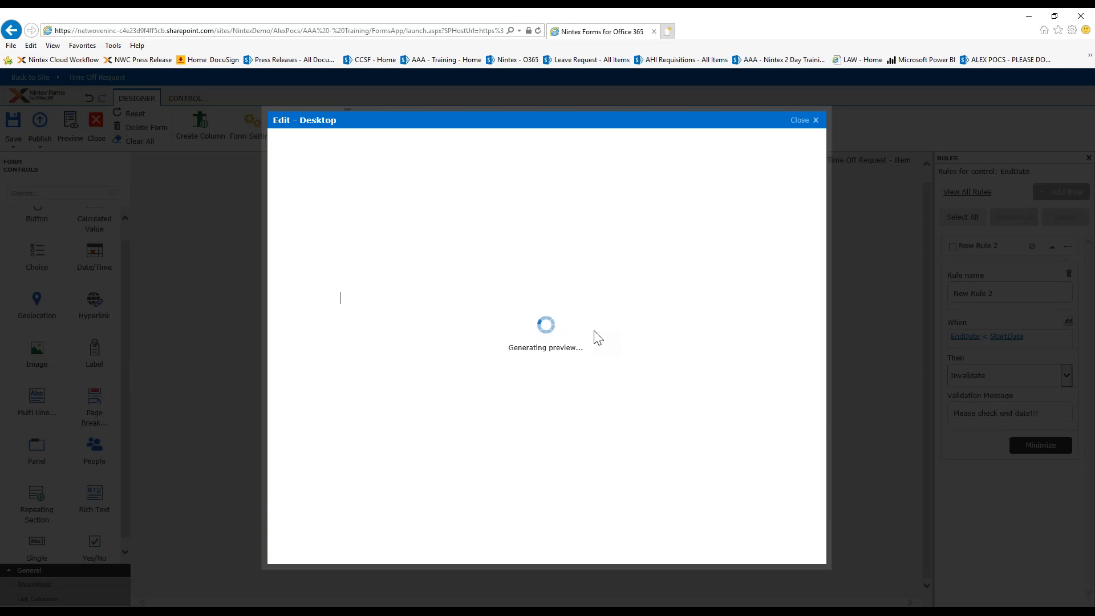
click(567, 383)
click(597, 379)
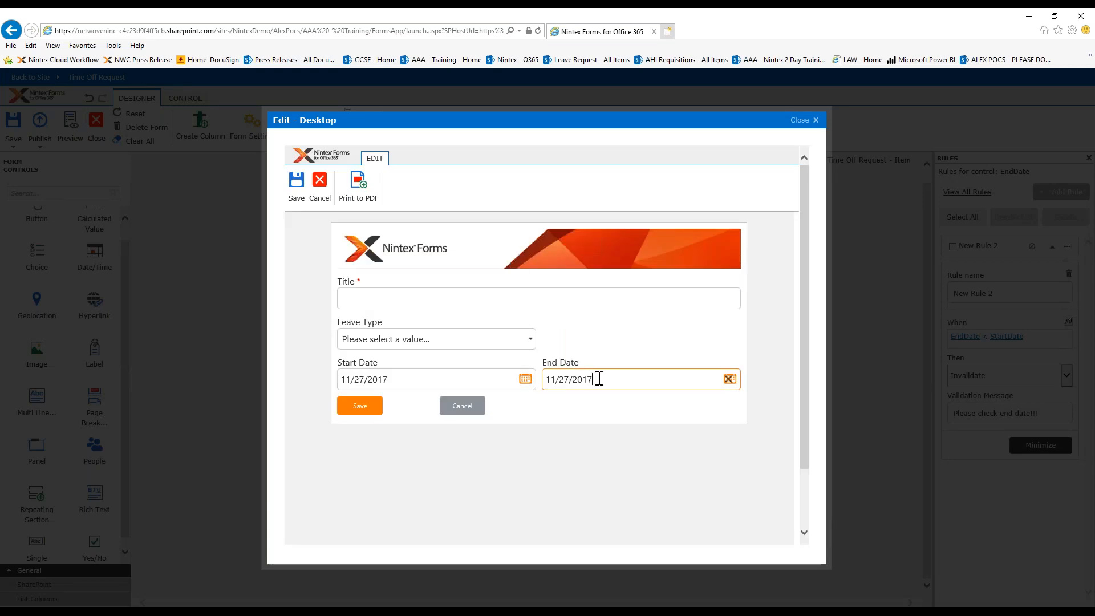
key(BackSpace)
text(6)
click(361, 408)
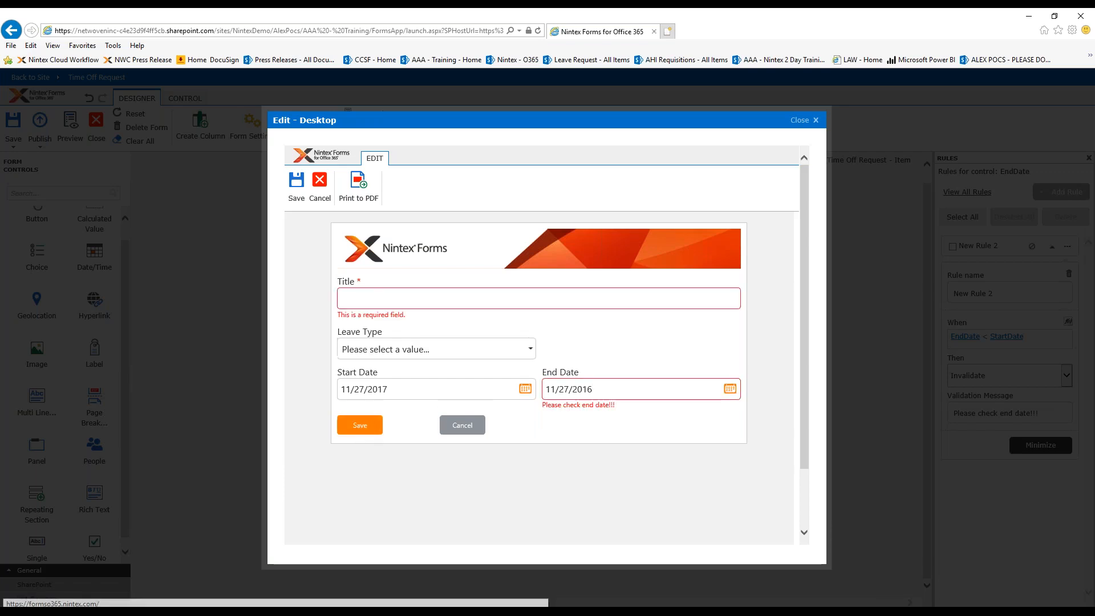
Check the validation message under End Date in the preview and set the End Date to 11/27/2019
drag(615, 406, 542, 407)
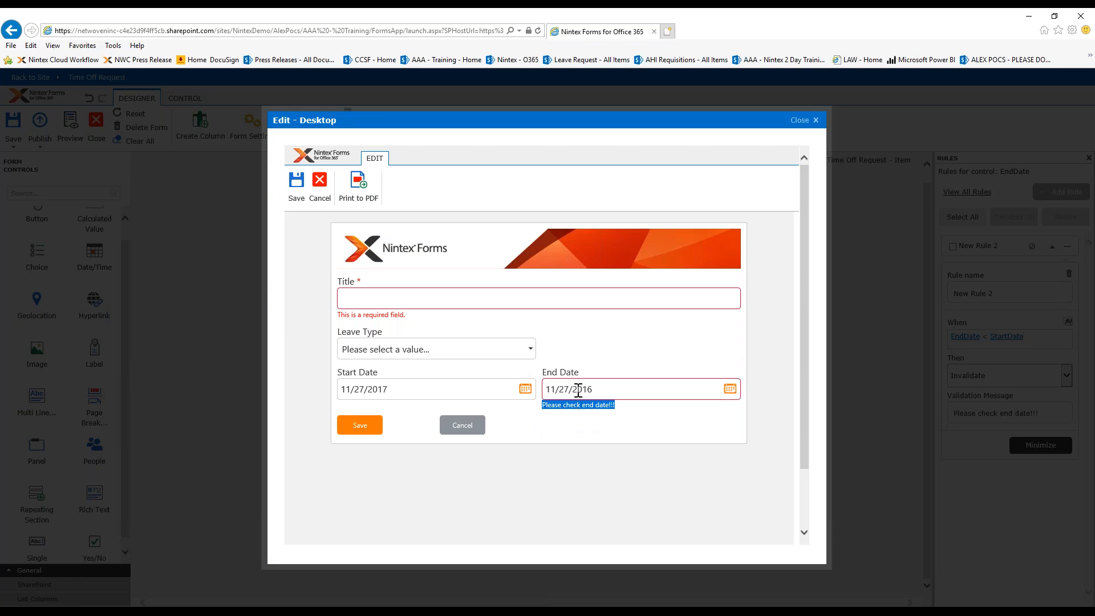
drag(594, 389, 590, 389)
text(9)
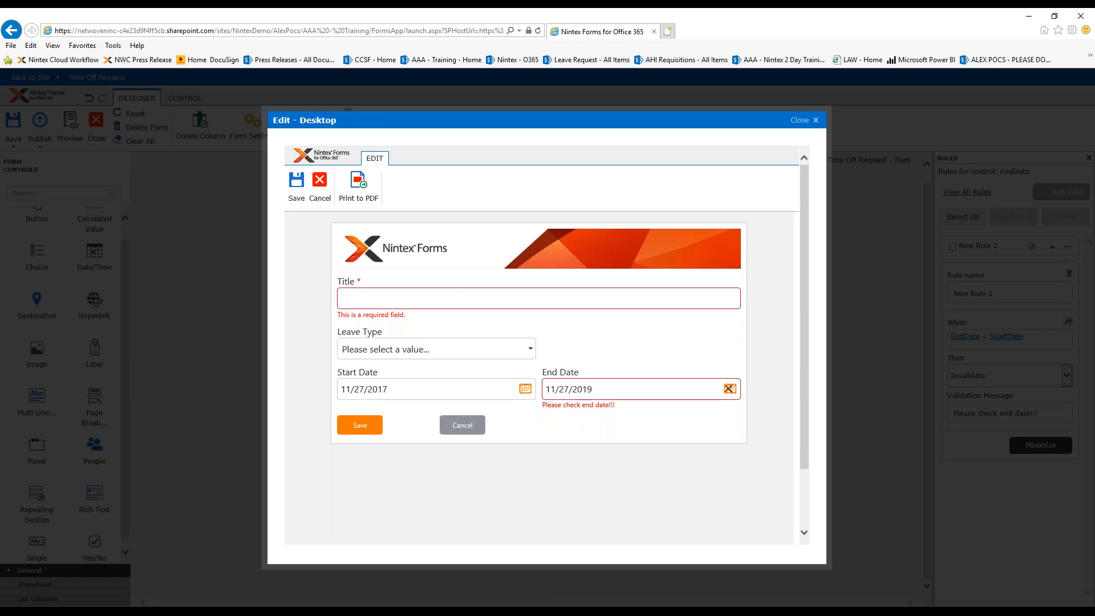
Enter the Title "asdfasdf", the Leave Type Other and filler text as Description in the preview, and save the form
click(359, 425)
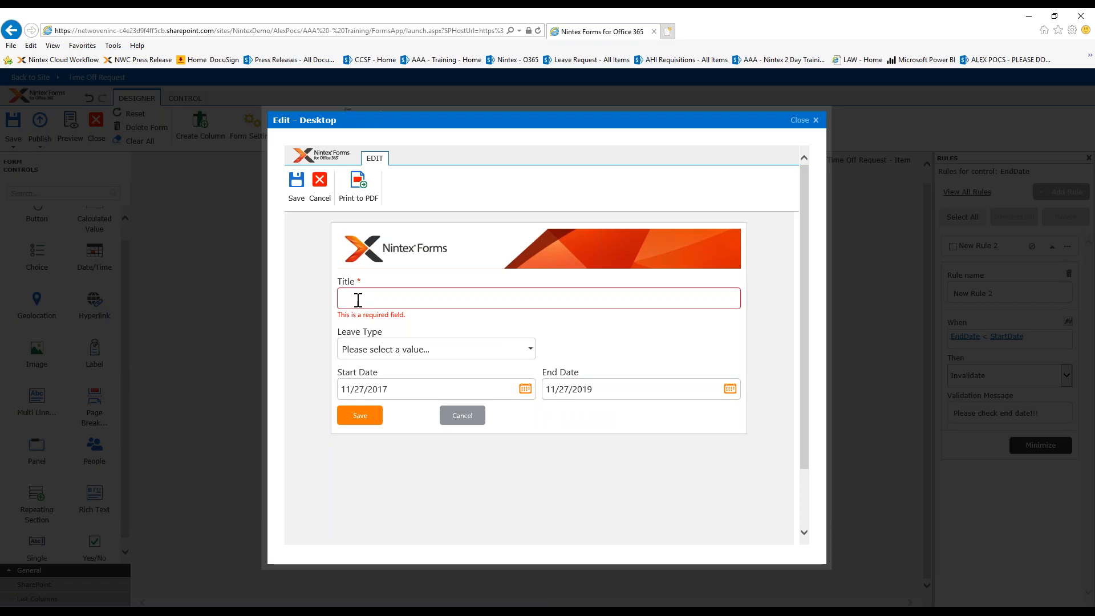
text(asdfasdf)
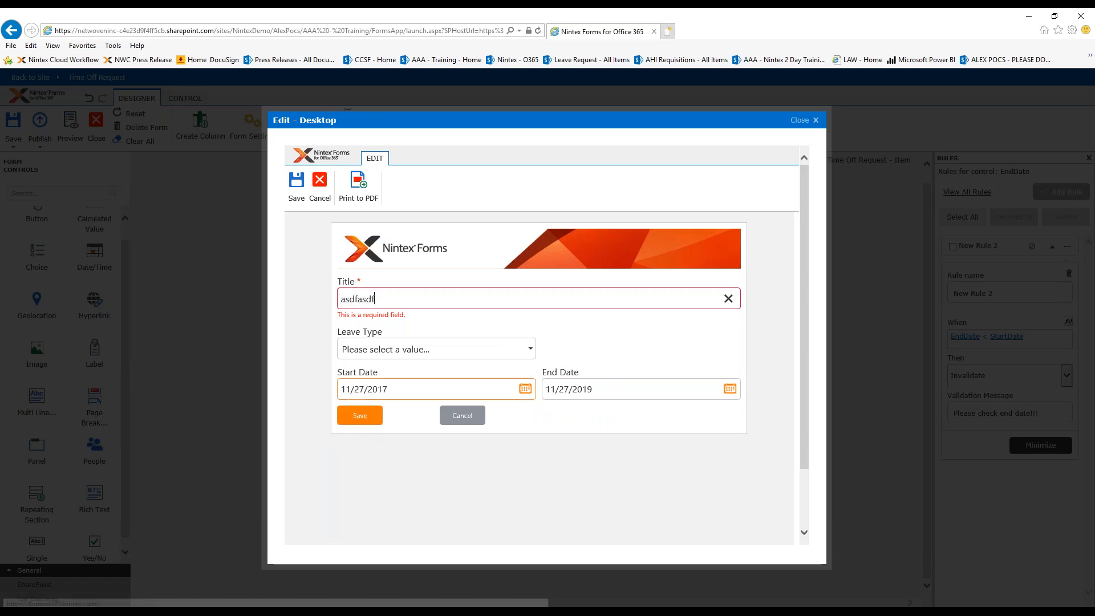
click(381, 350)
click(354, 422)
click(579, 352)
text(asdfasdfa)
text(sdfasdf)
click(360, 430)
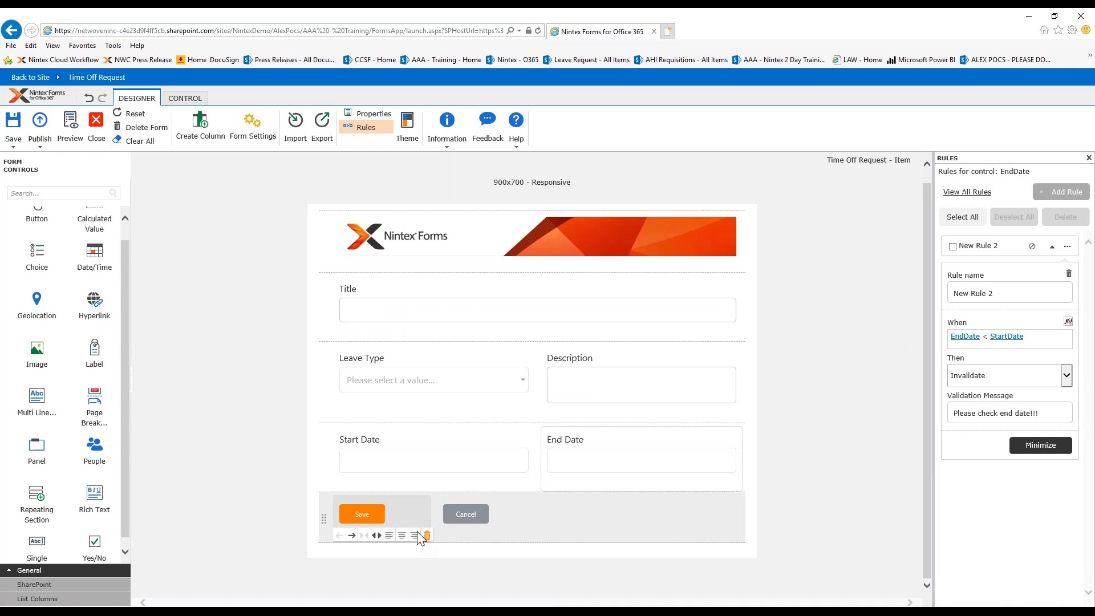
Center the form's Save and Cancel buttons in their cells and shift both one column to the right
click(414, 535)
click(466, 514)
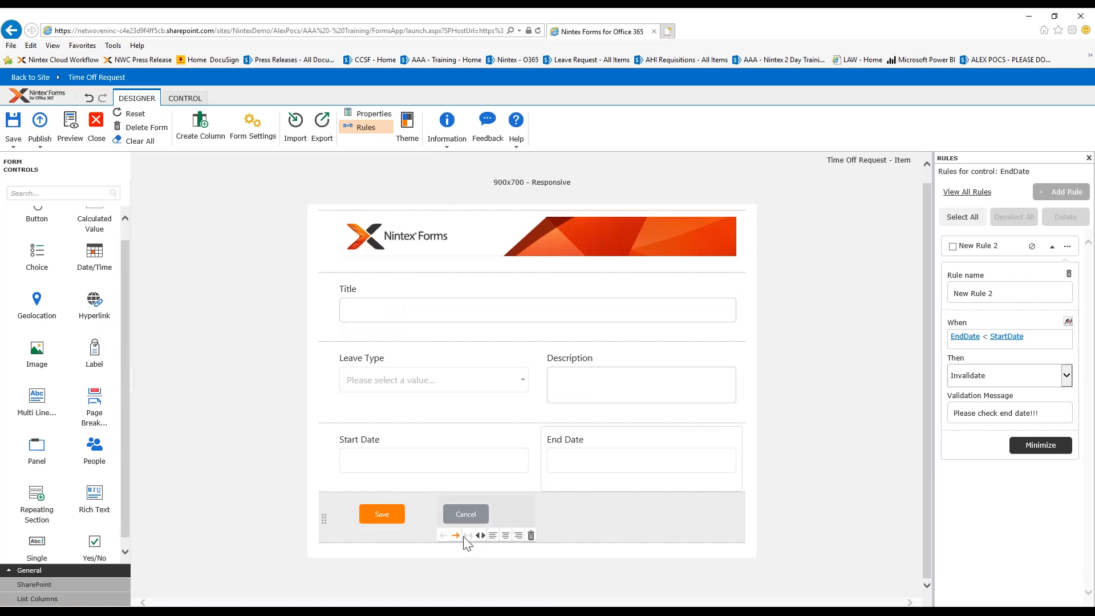
click(506, 535)
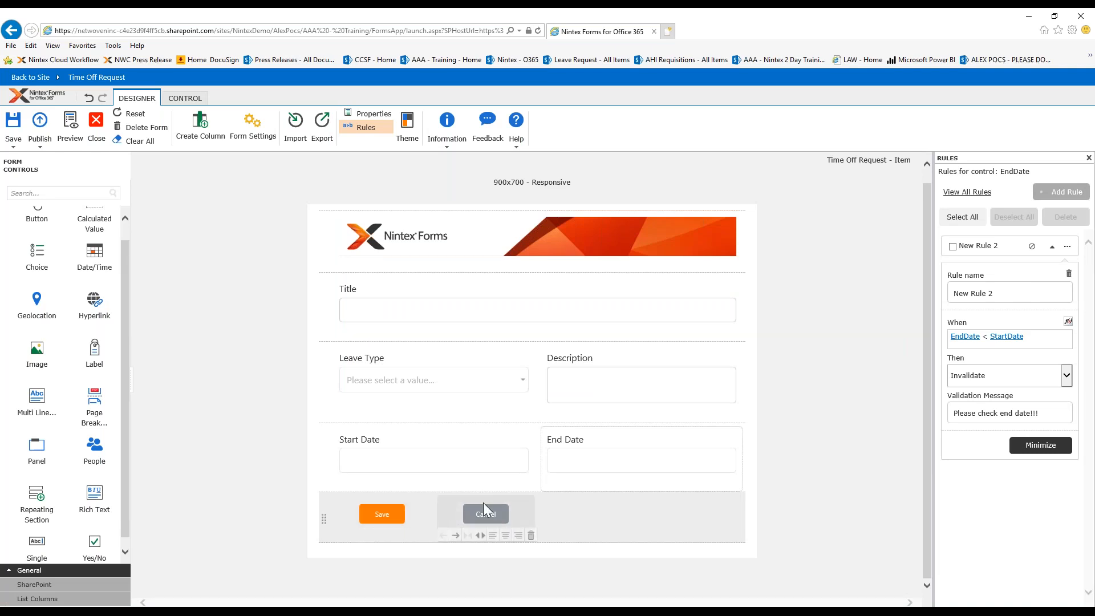
click(344, 505)
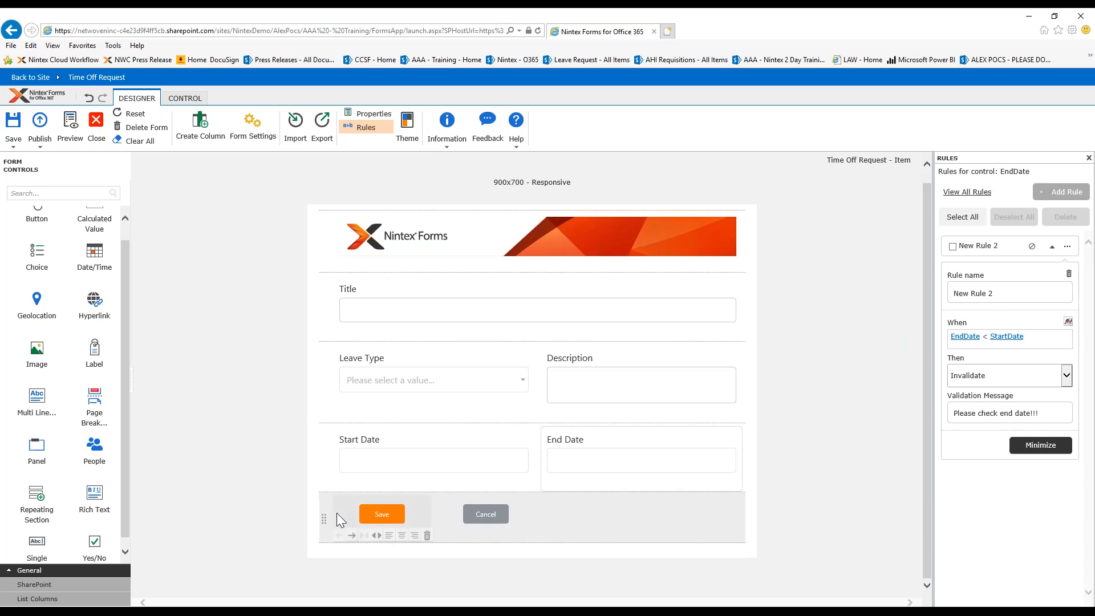
click(353, 536)
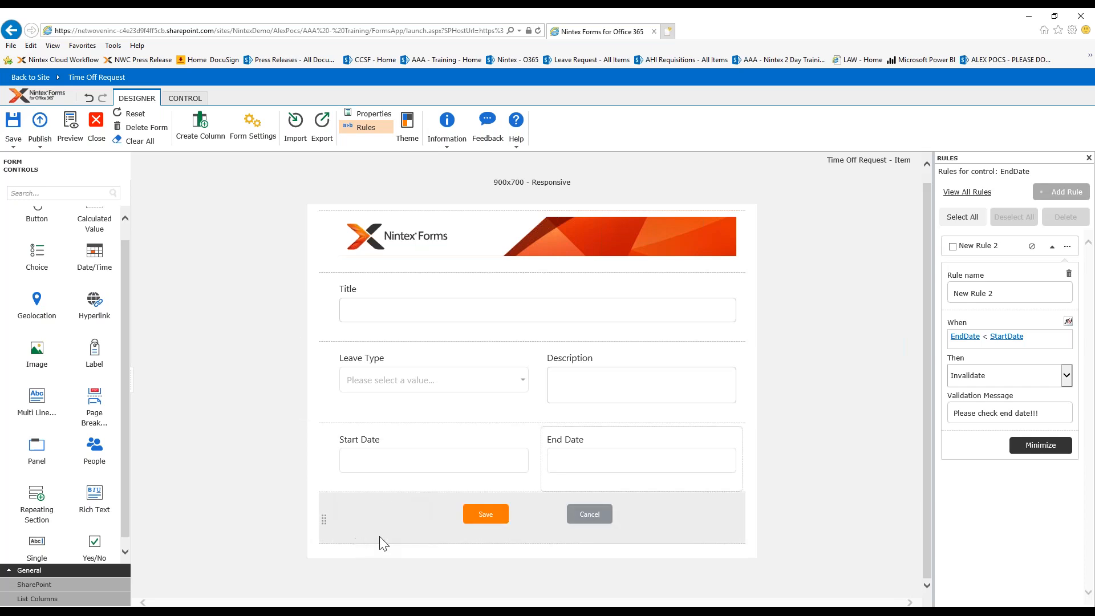
click(507, 239)
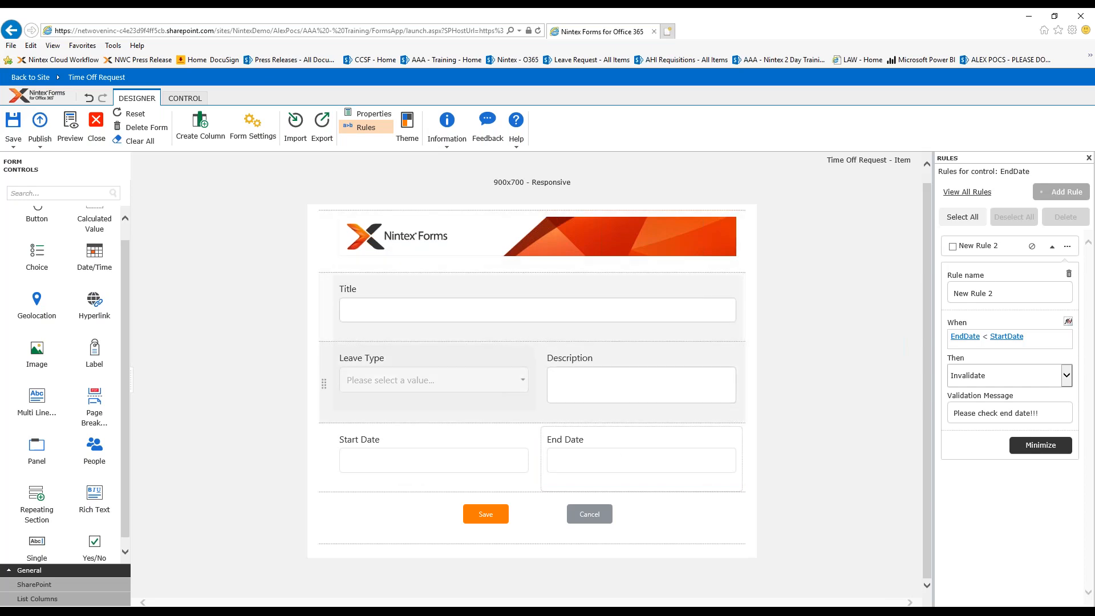
Preview the form for Desktop in Edit mode, print it to PDF, check the opened PDF and close the preview
click(70, 124)
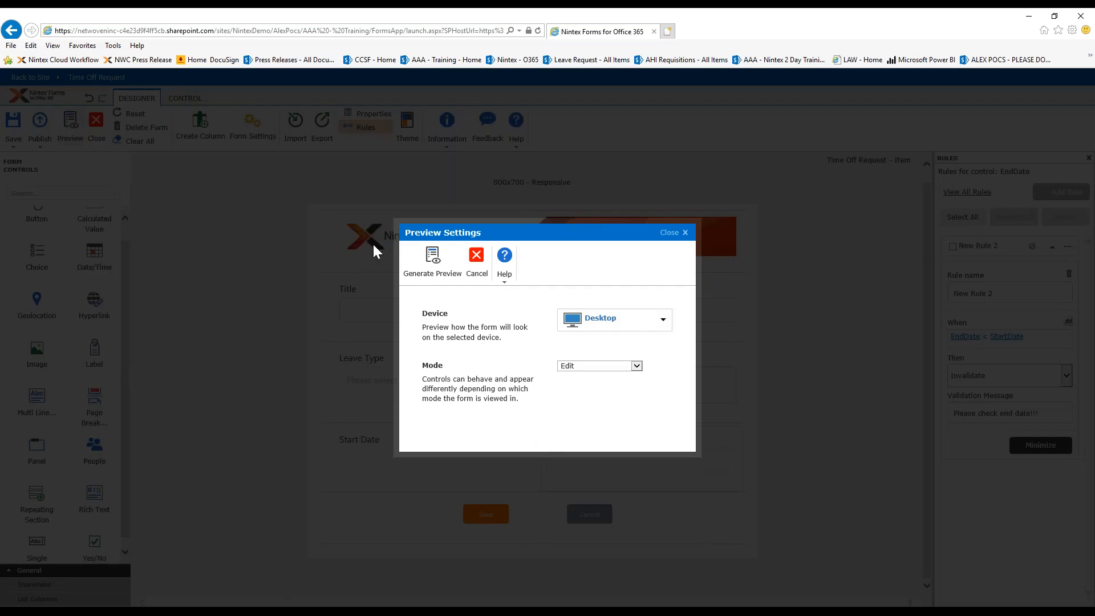
click(434, 260)
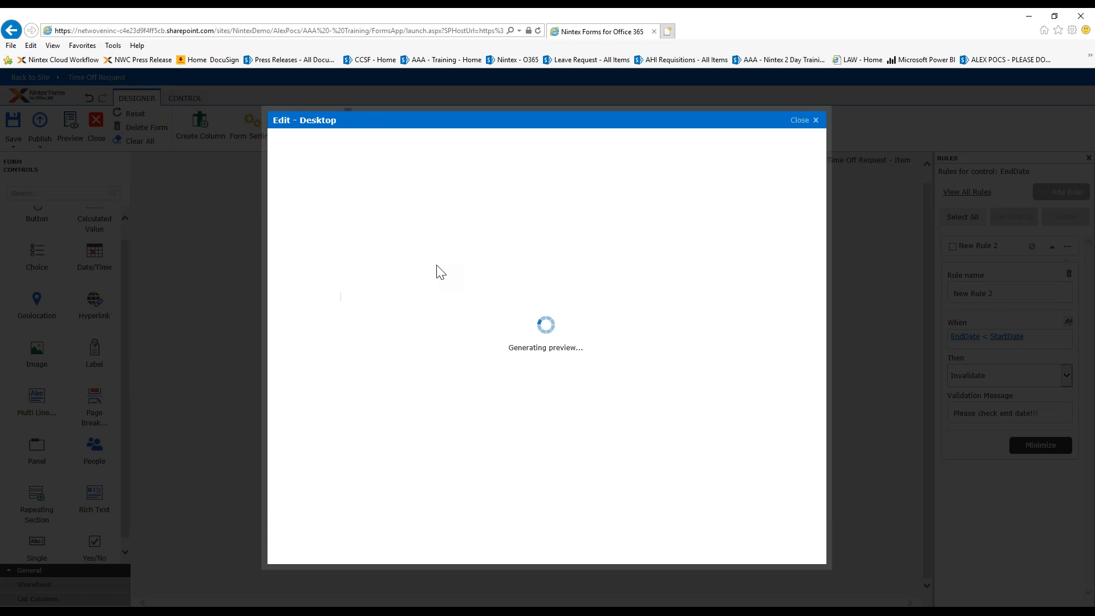
click(358, 186)
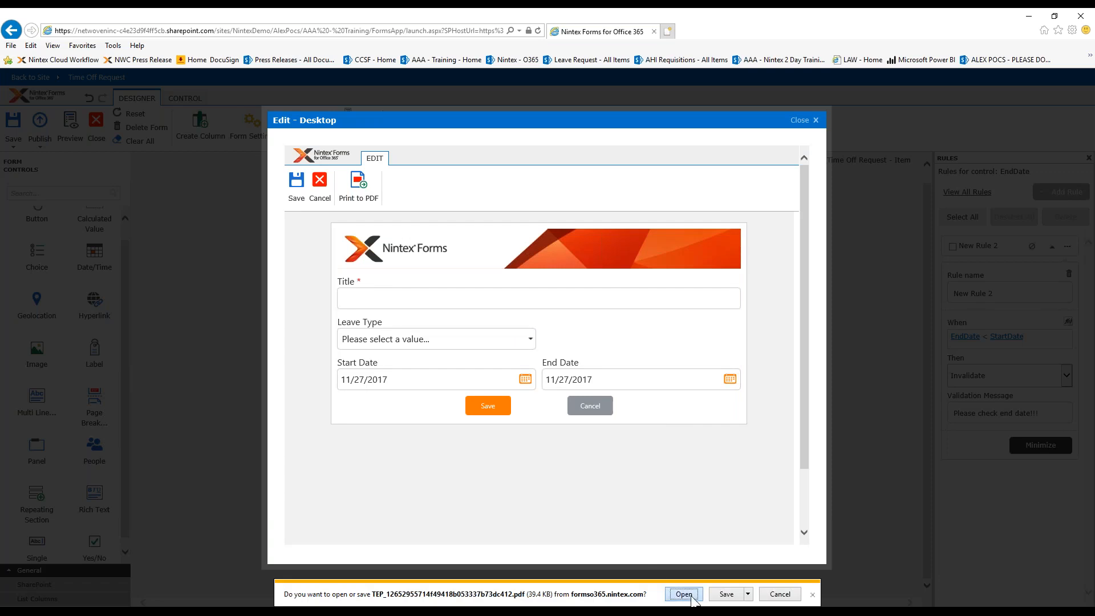
click(684, 594)
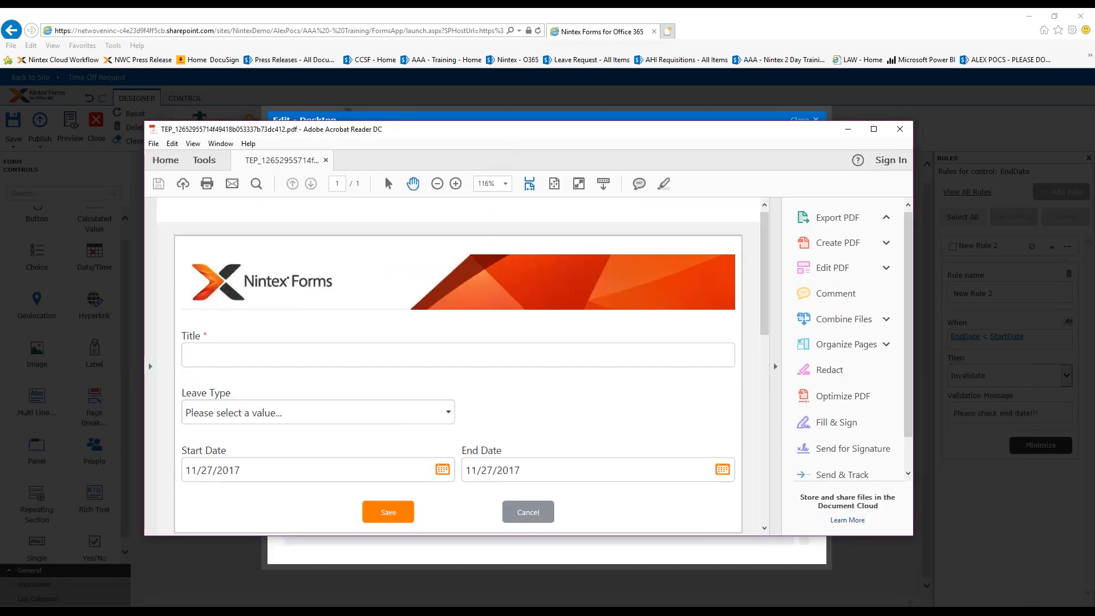
click(900, 129)
click(319, 188)
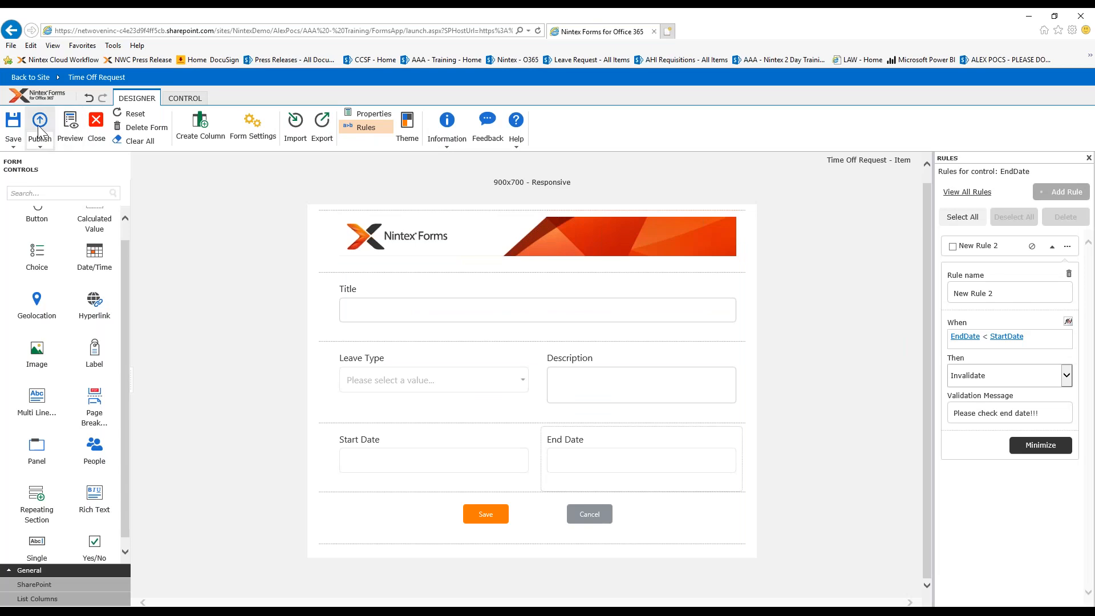
Publish the form with the assigned use Production and close the form designer
click(40, 129)
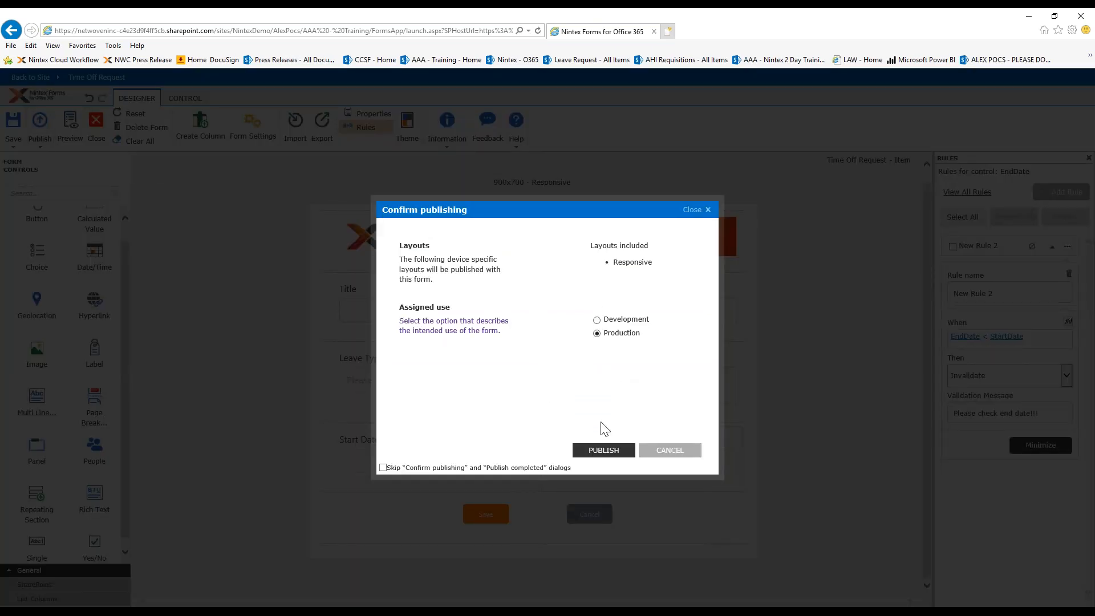
click(610, 453)
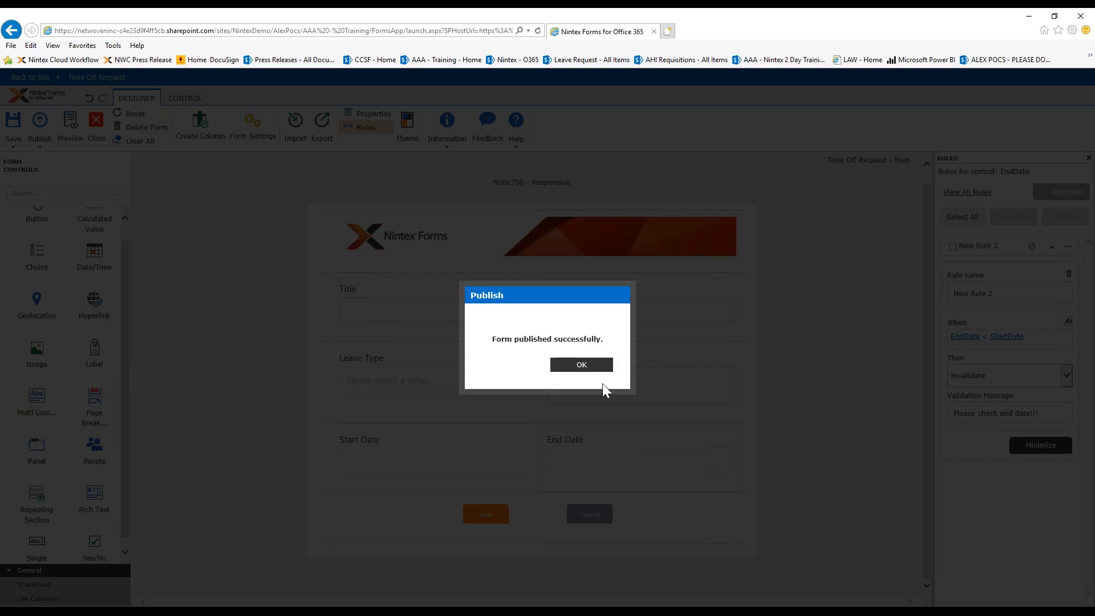
click(596, 367)
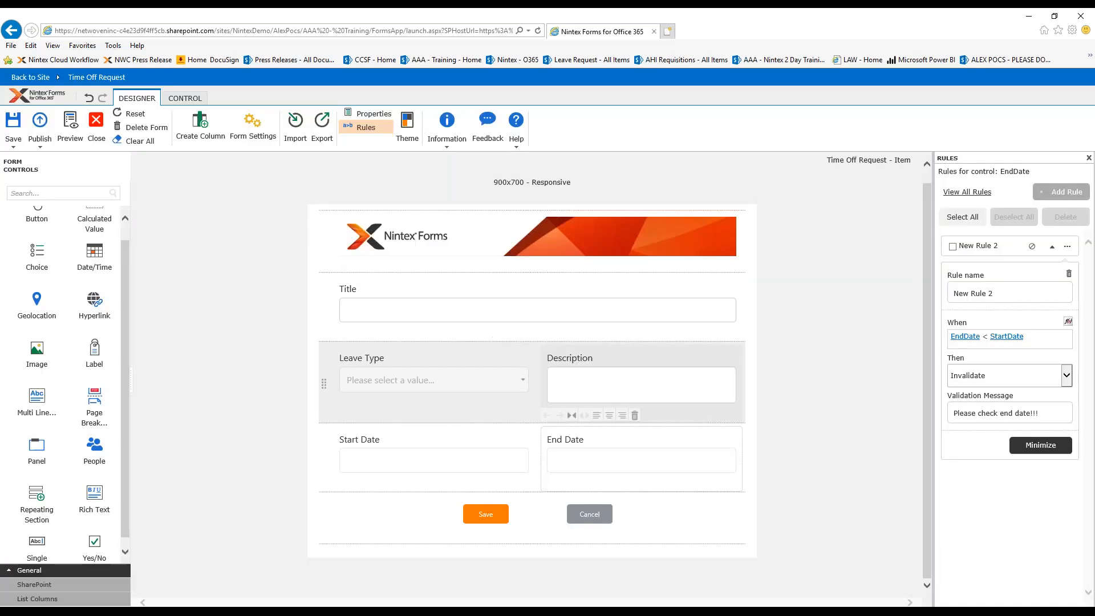
click(95, 124)
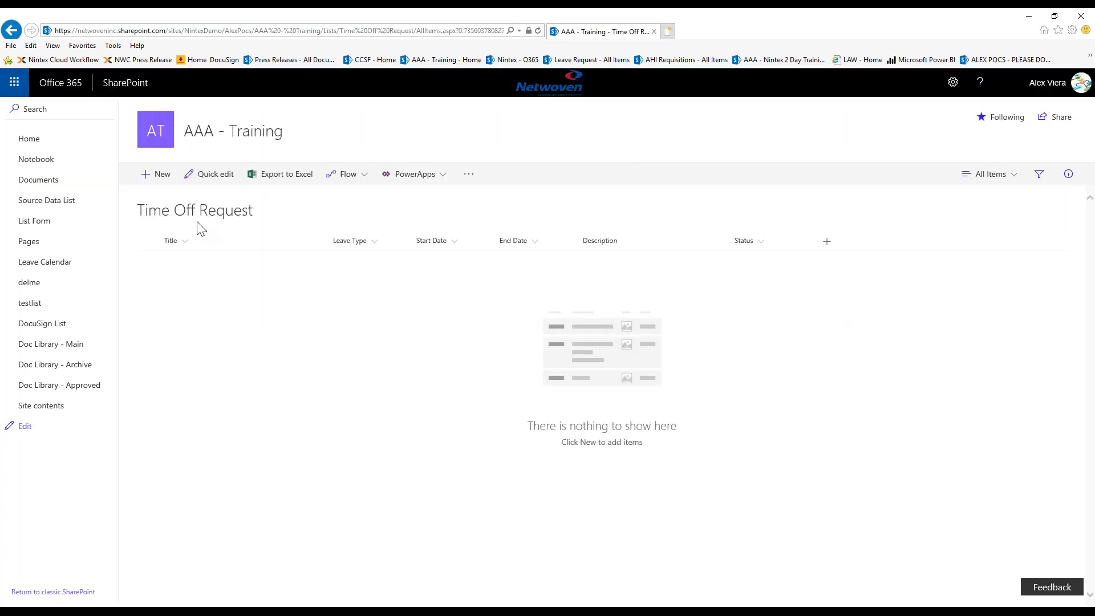
Add a Time Off Request item titled "My time off" with Leave Type Other and Description "My time off today", and save it
click(159, 175)
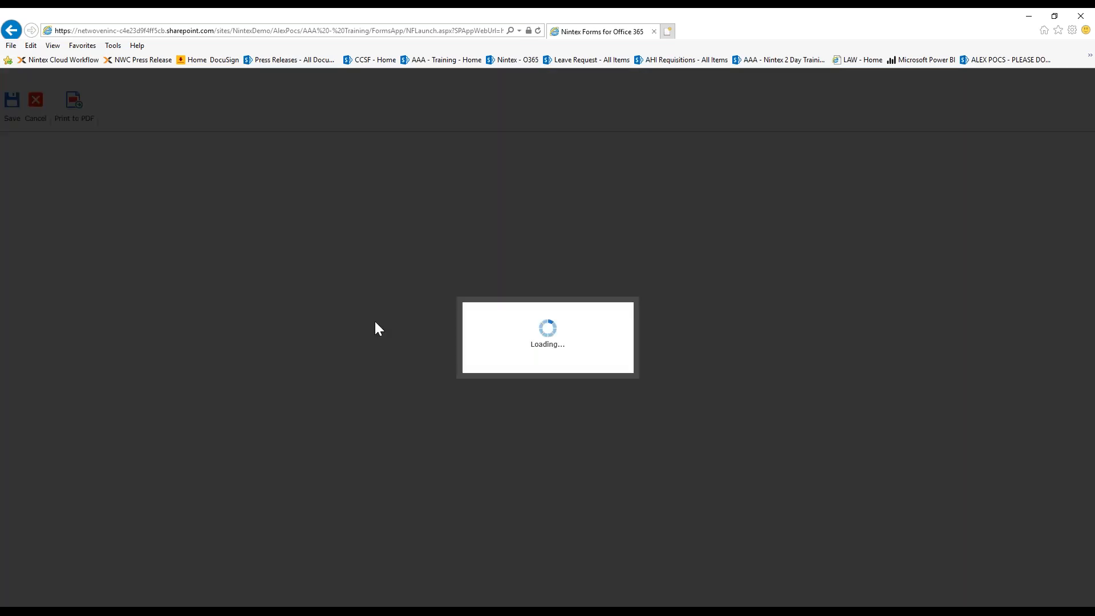
text(My time off)
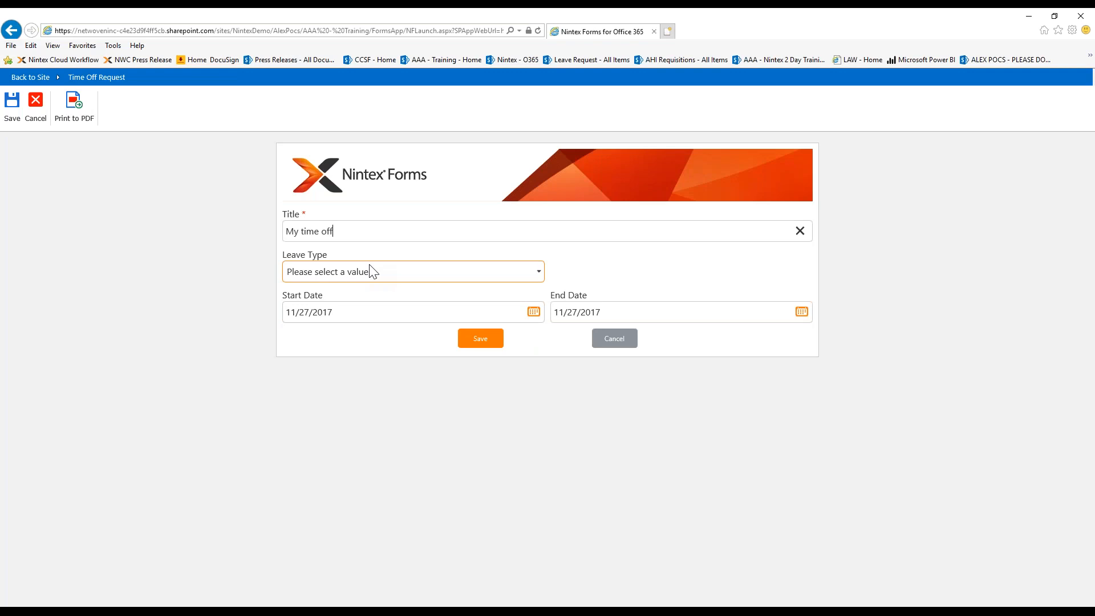
click(371, 272)
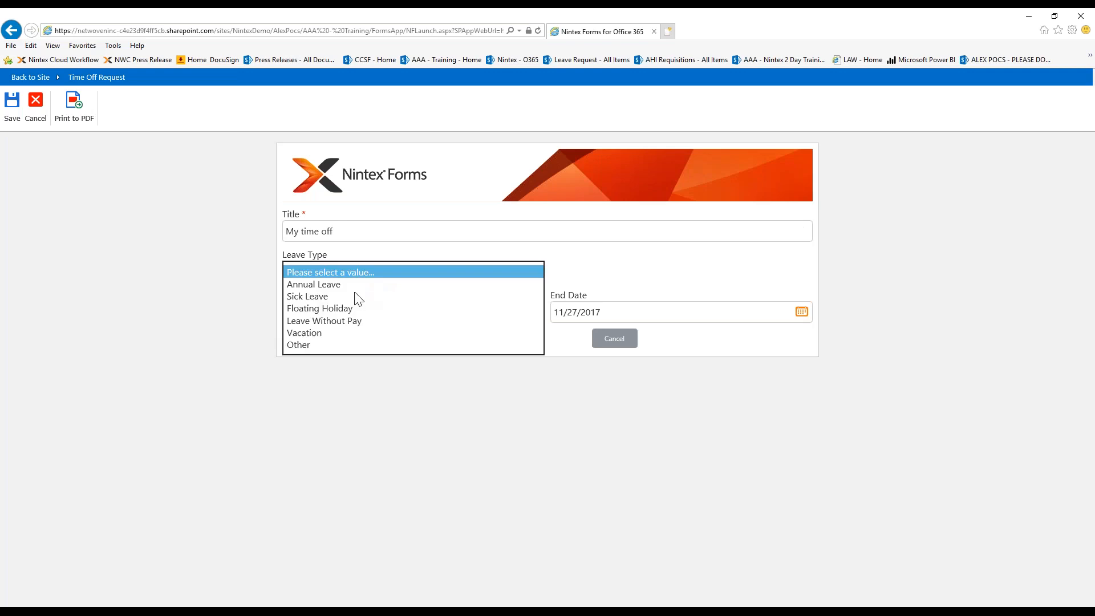
click(351, 344)
key(Tab)
text(My)
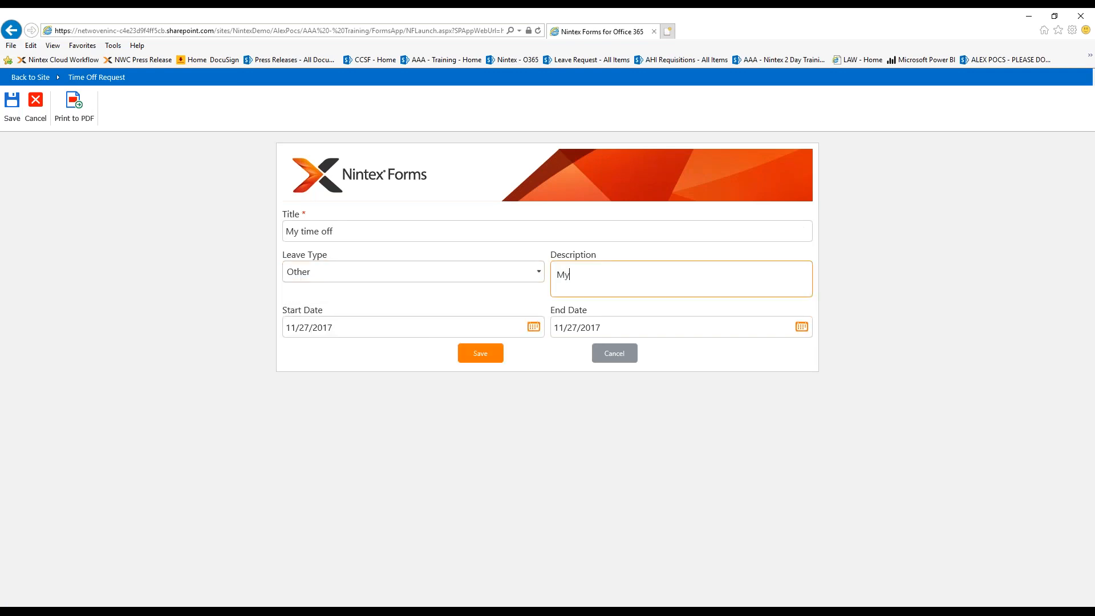
text( time off today)
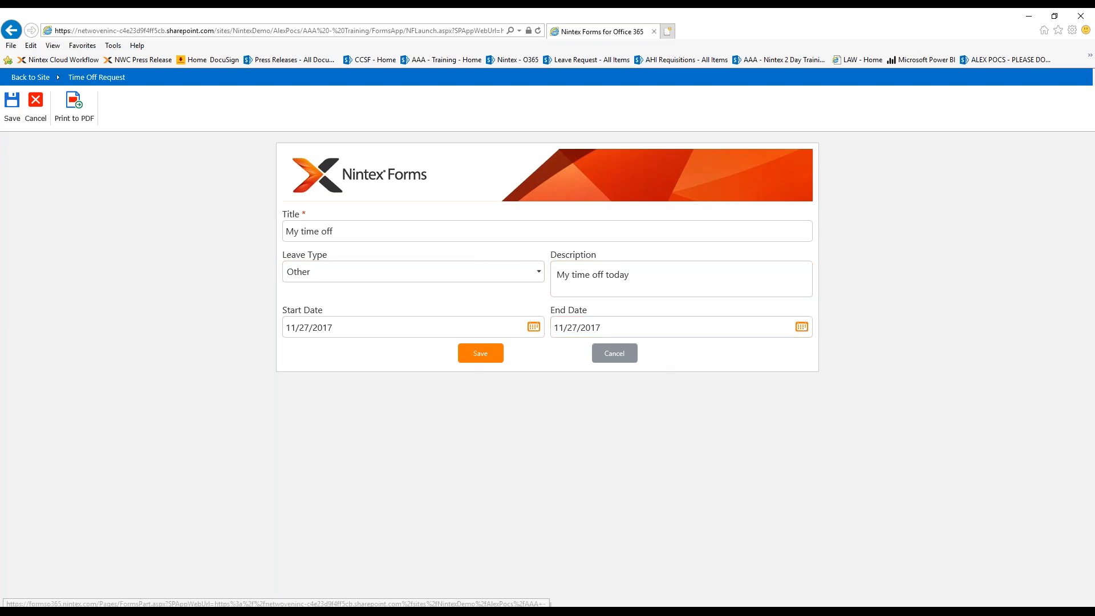
click(481, 356)
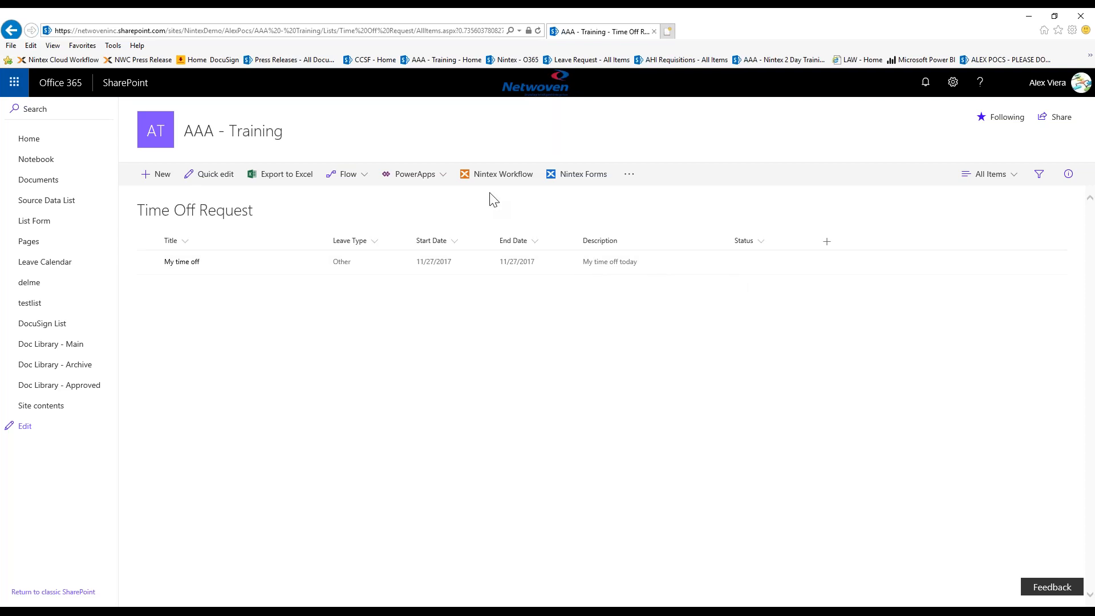
Create a Nintex list workflow for Time Off Request named "Time of WF1" that also starts when items are created
click(504, 176)
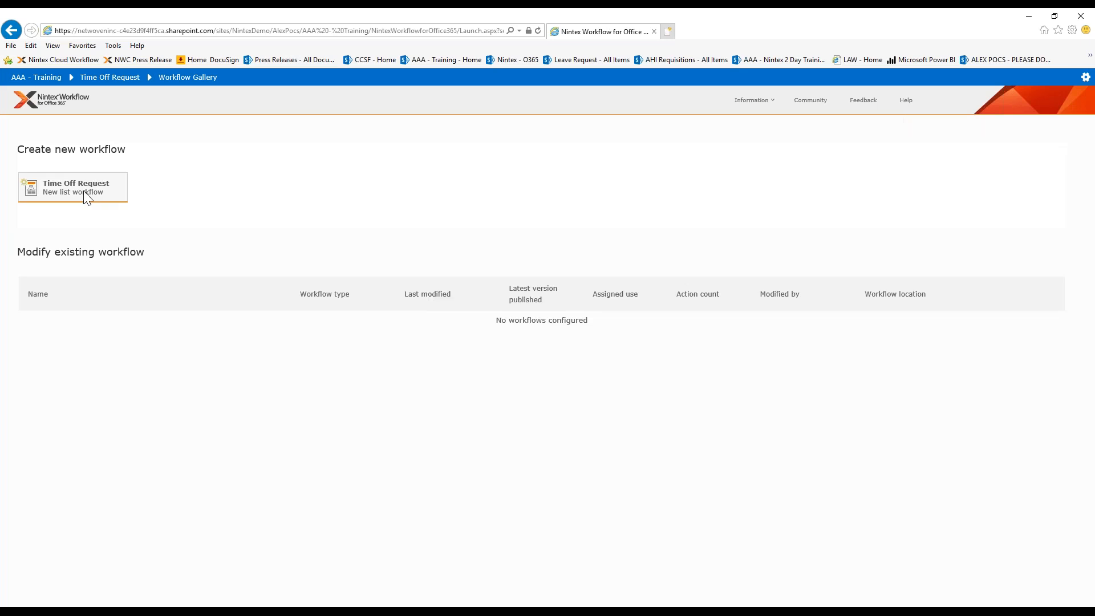
click(86, 198)
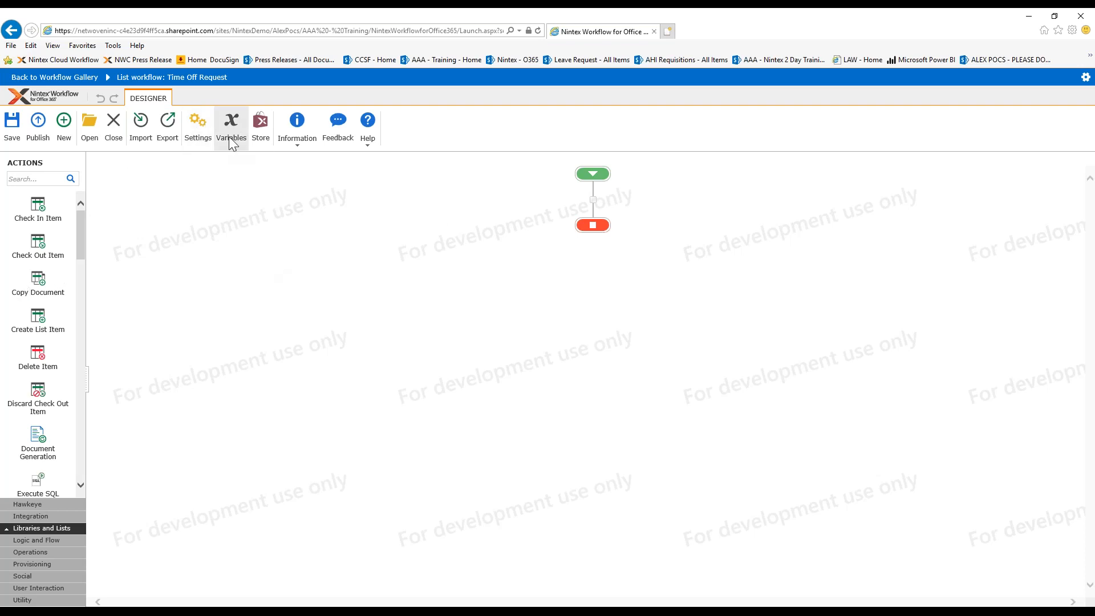
click(196, 123)
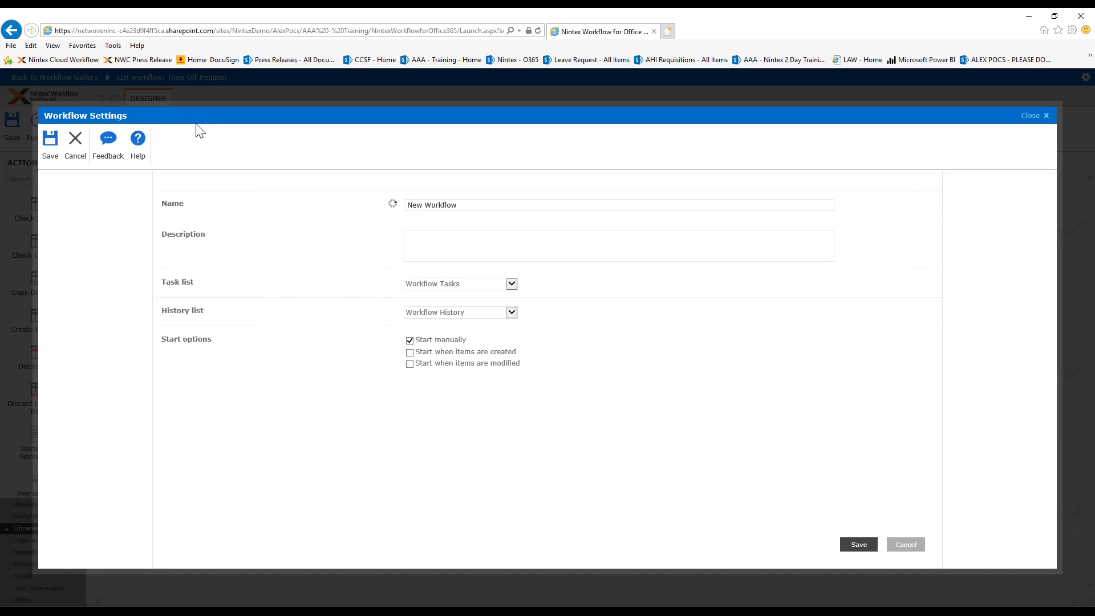
click(428, 360)
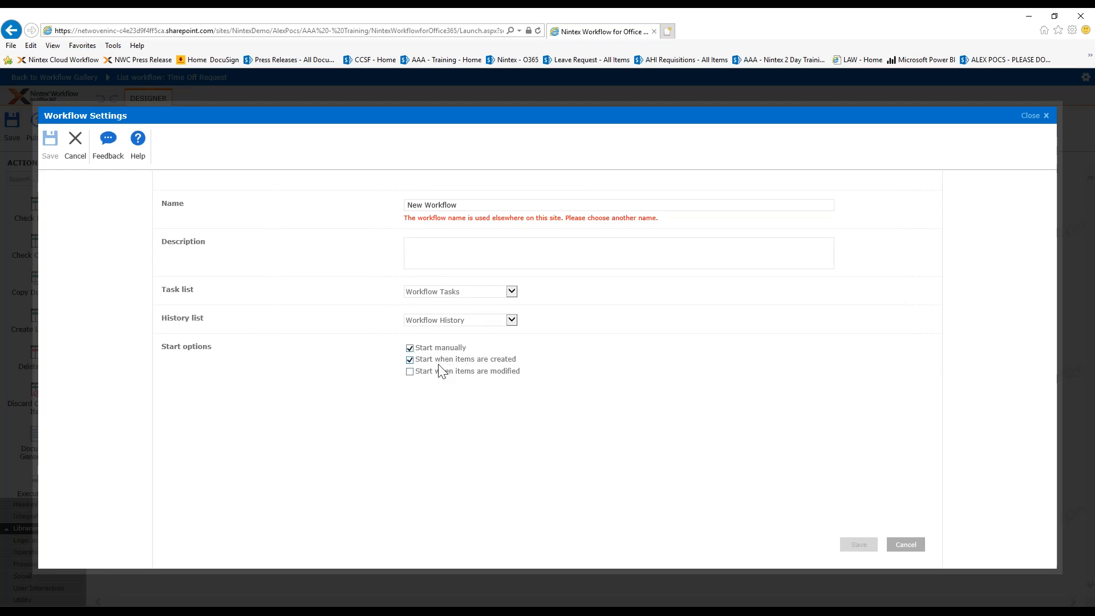
triple_click(459, 206)
text(Time off)
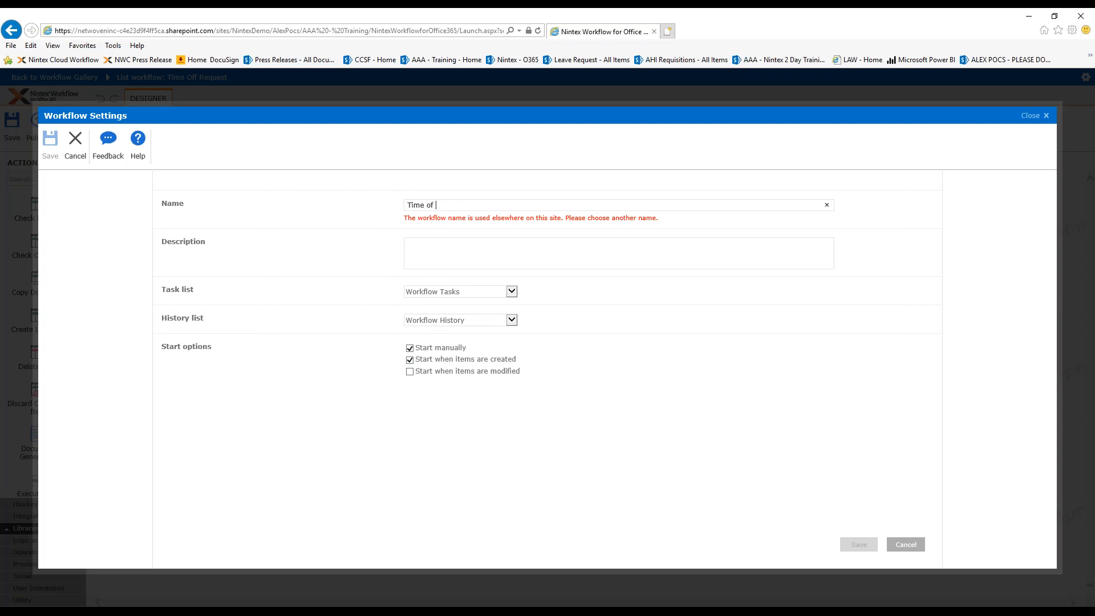
text(WF)
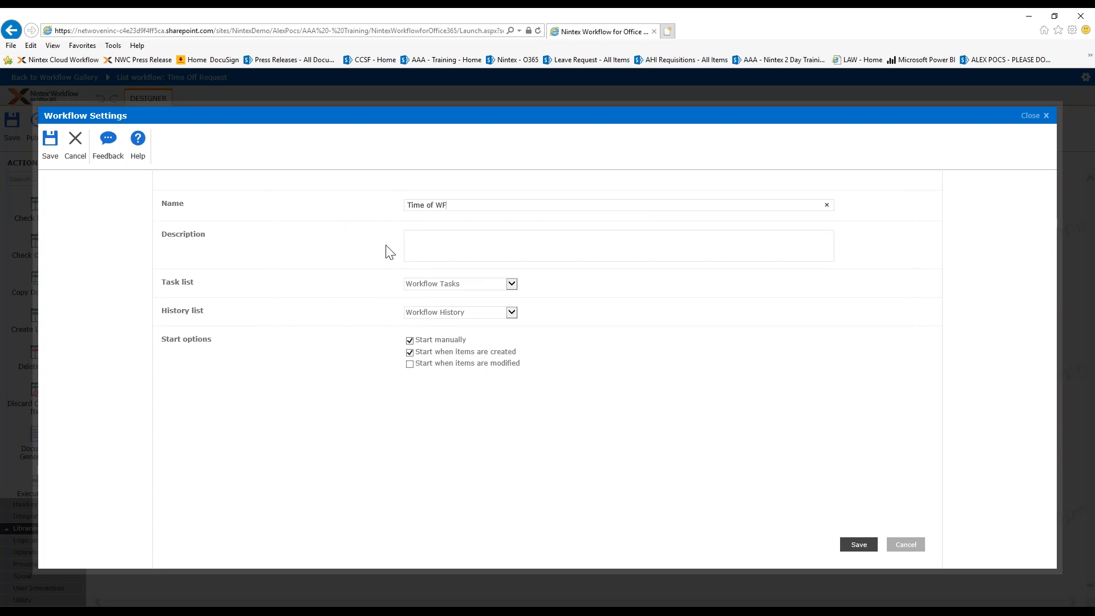
text(1)
click(858, 545)
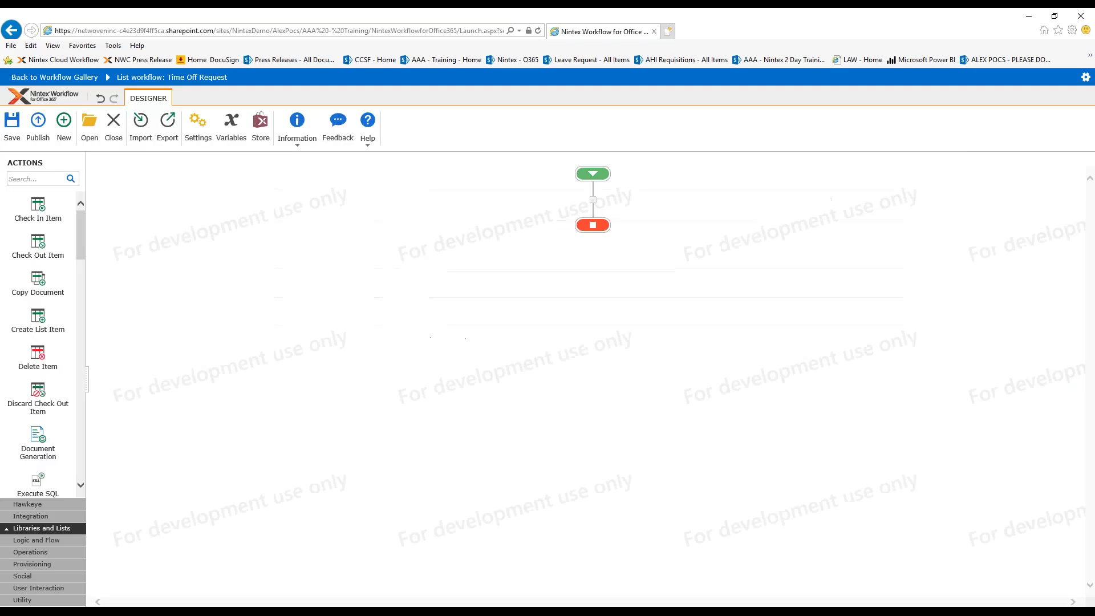
Find the Assign a task action and insert it between the workflow's start and end
click(35, 179)
text(tas)
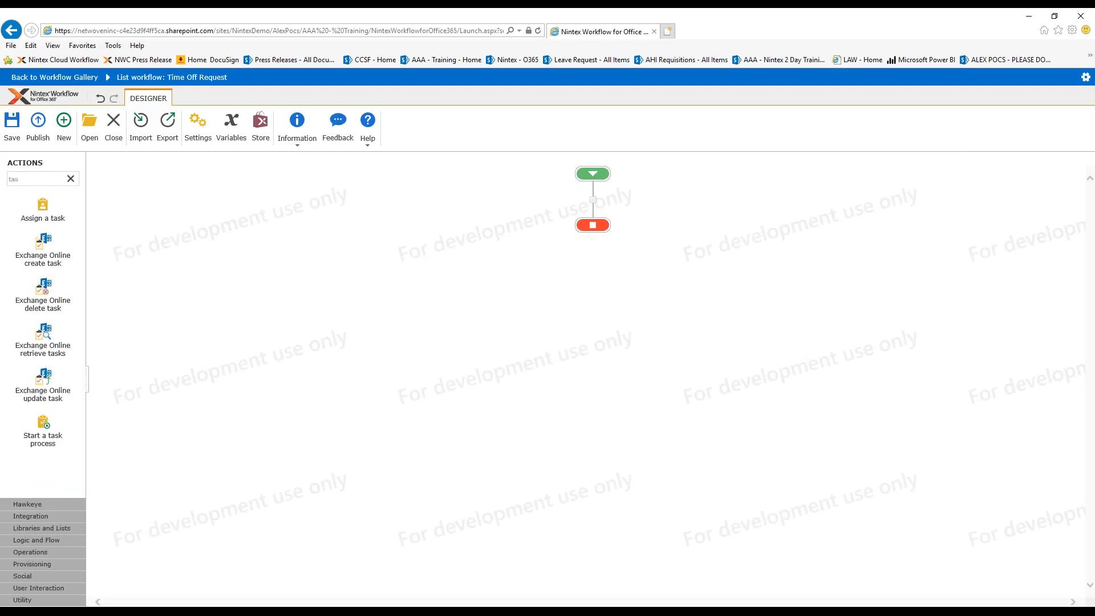
drag(42, 208, 594, 199)
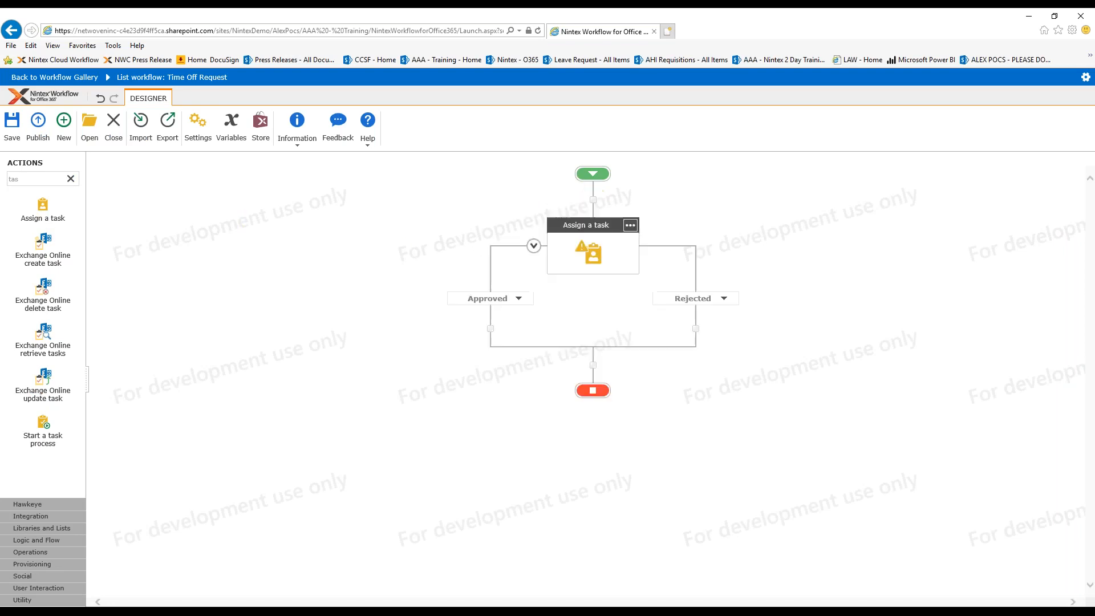
Open the configuration of the Assign a task action in the workflow
double_click(597, 242)
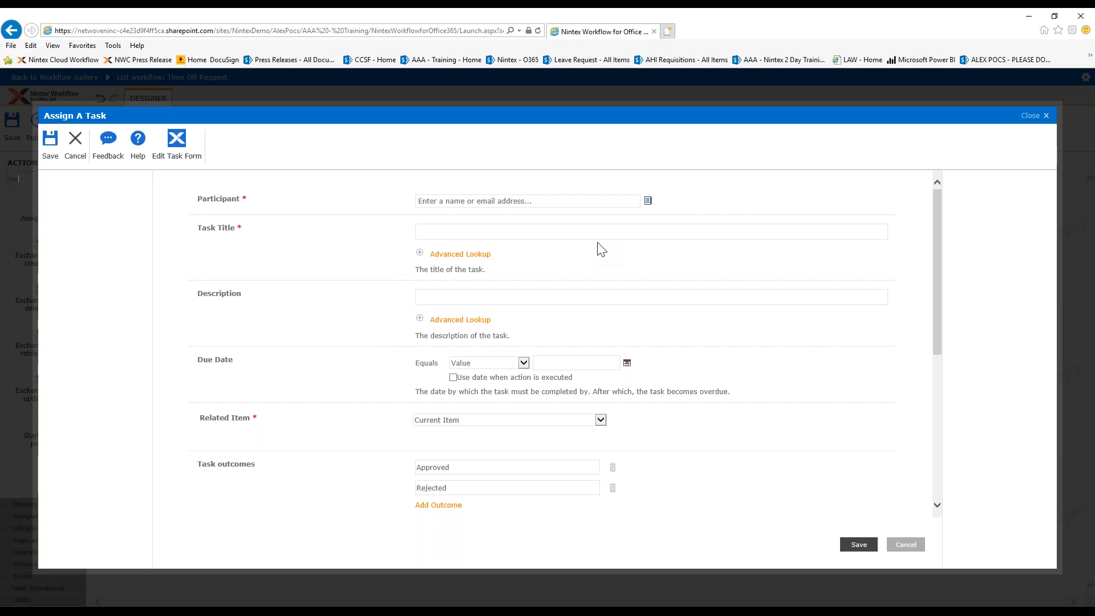
Try the Workflow Context value Manager email address as the task's participant, and remove it again
click(536, 201)
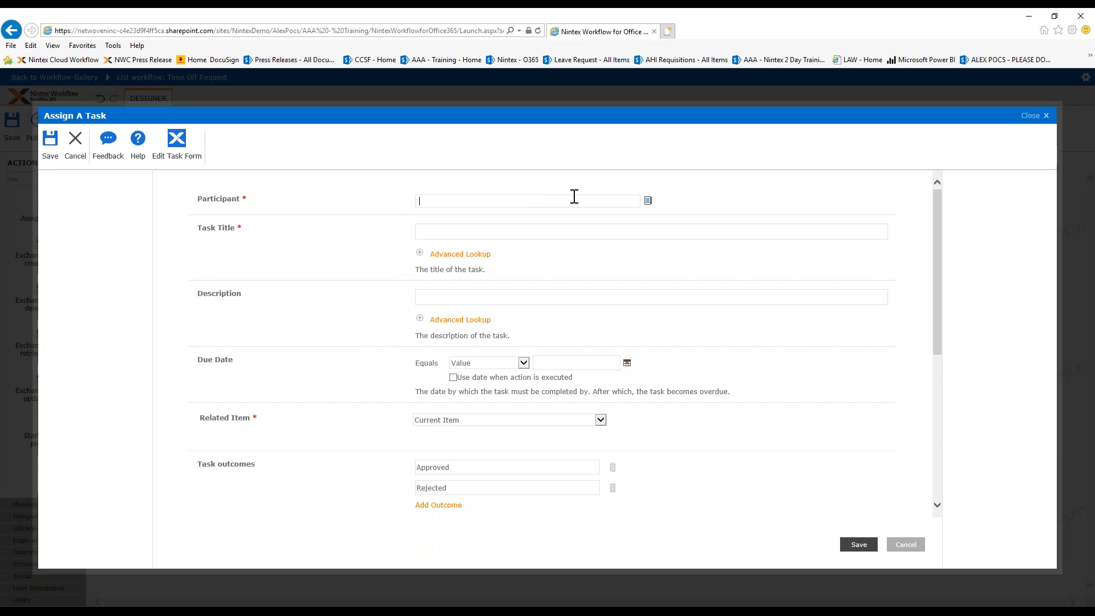
click(648, 201)
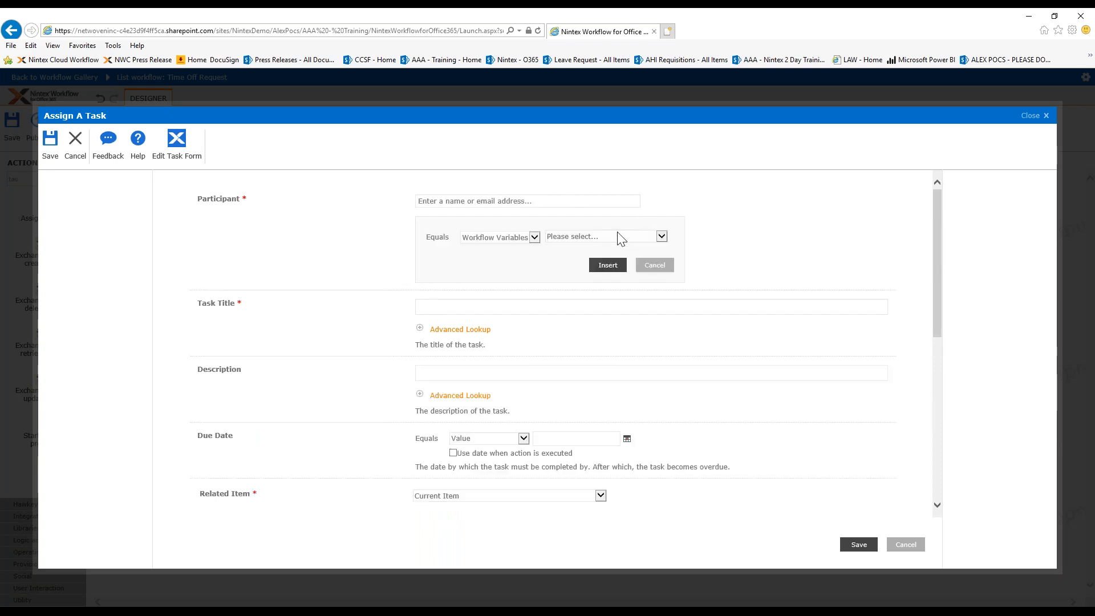
click(534, 237)
click(525, 255)
click(660, 236)
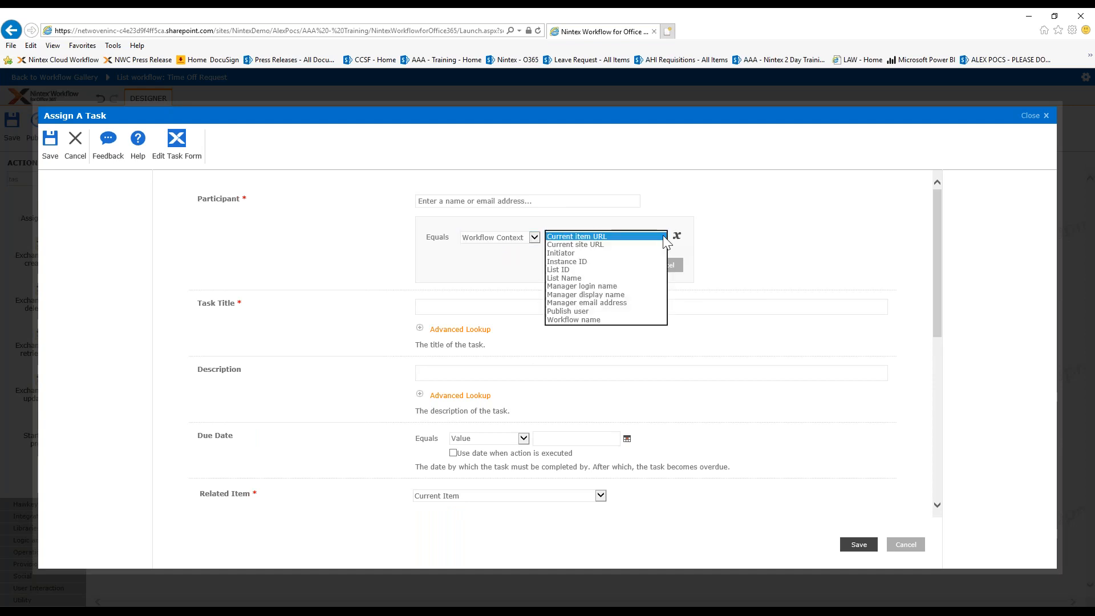
click(633, 301)
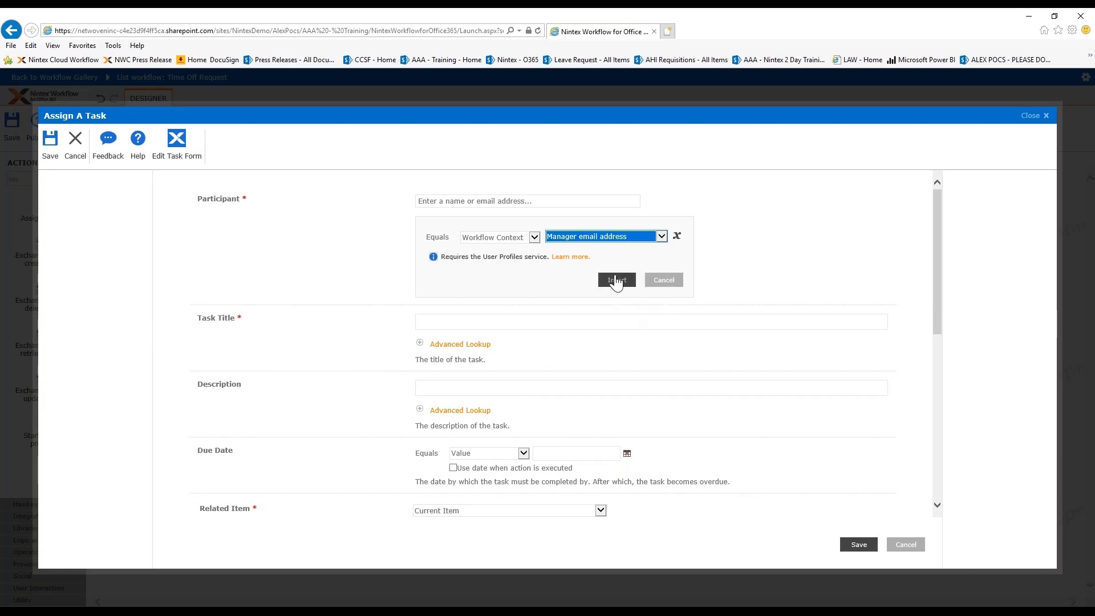
click(616, 280)
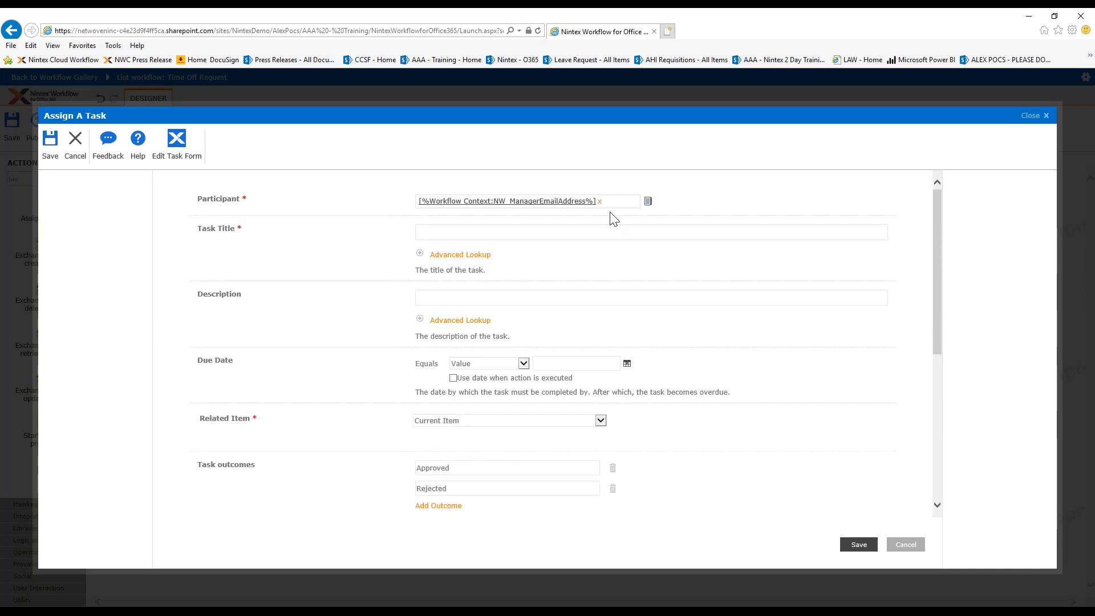
click(599, 201)
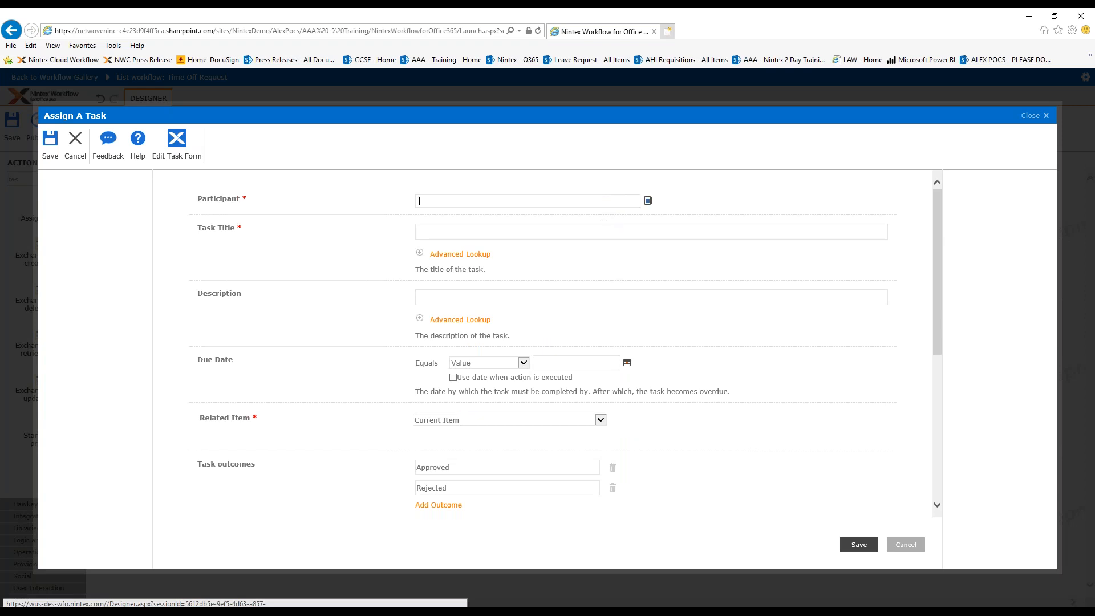
Choose the approver by name as participant and title the task "Time off Request for - " followed by the Workflow Context initiator display name
text(alex)
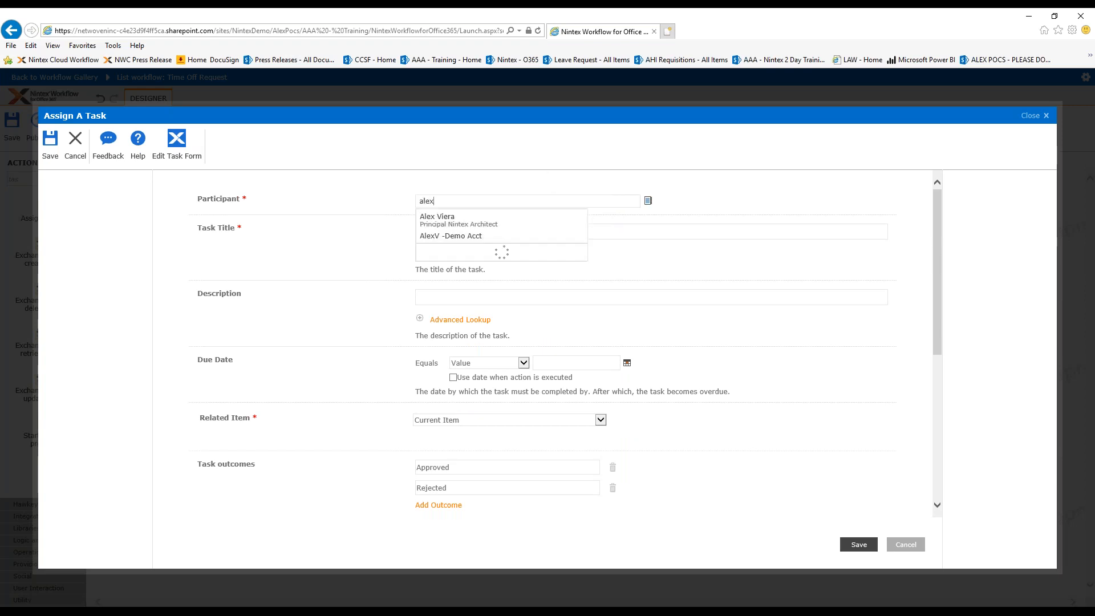
click(476, 219)
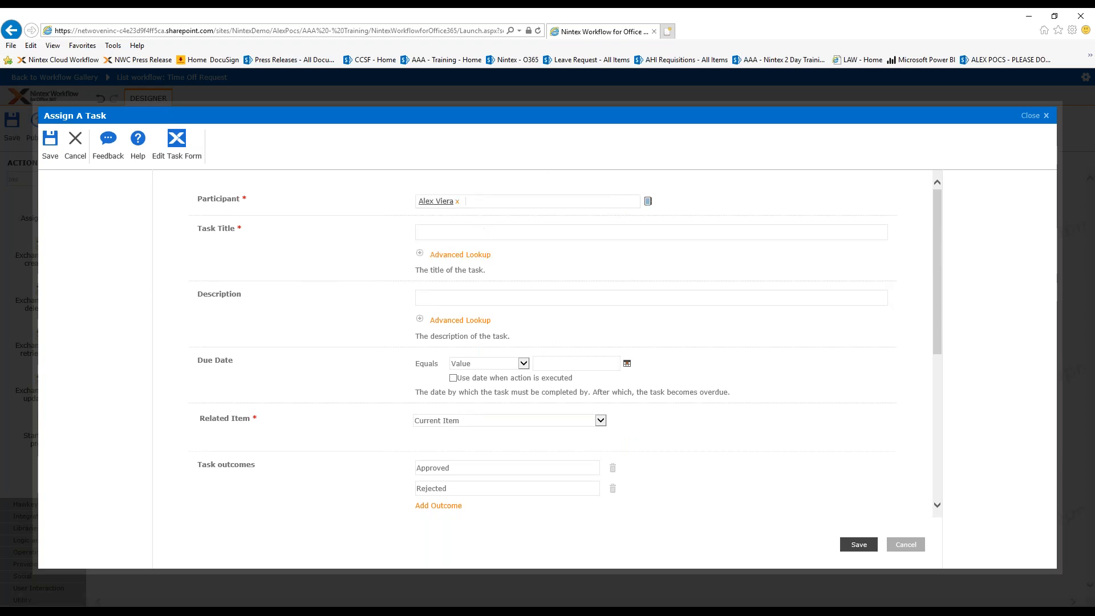
key(Tab)
text(Time)
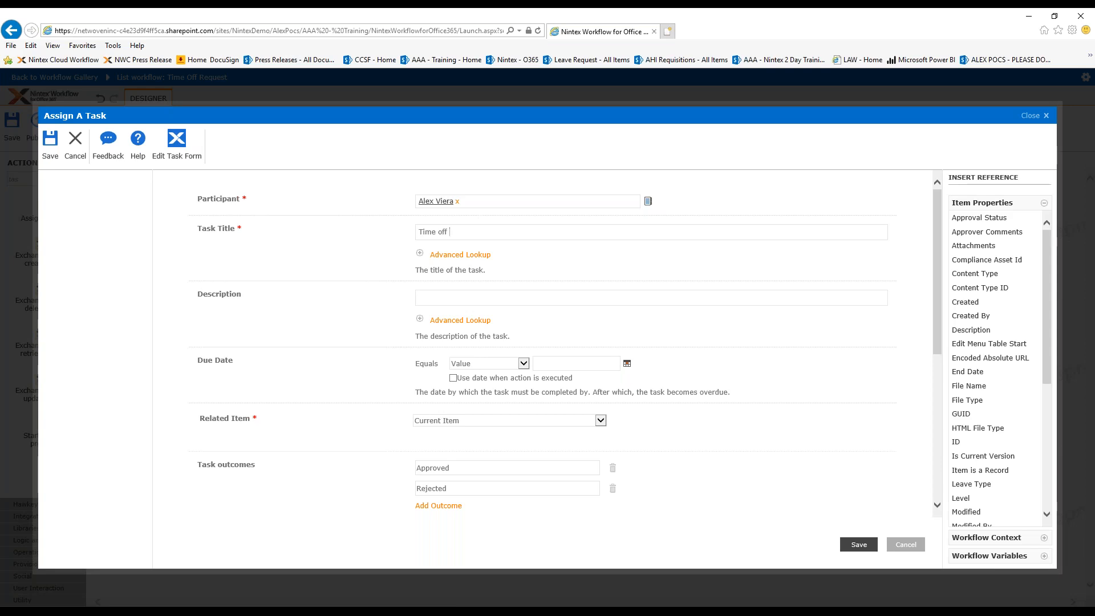
text( off Request for -)
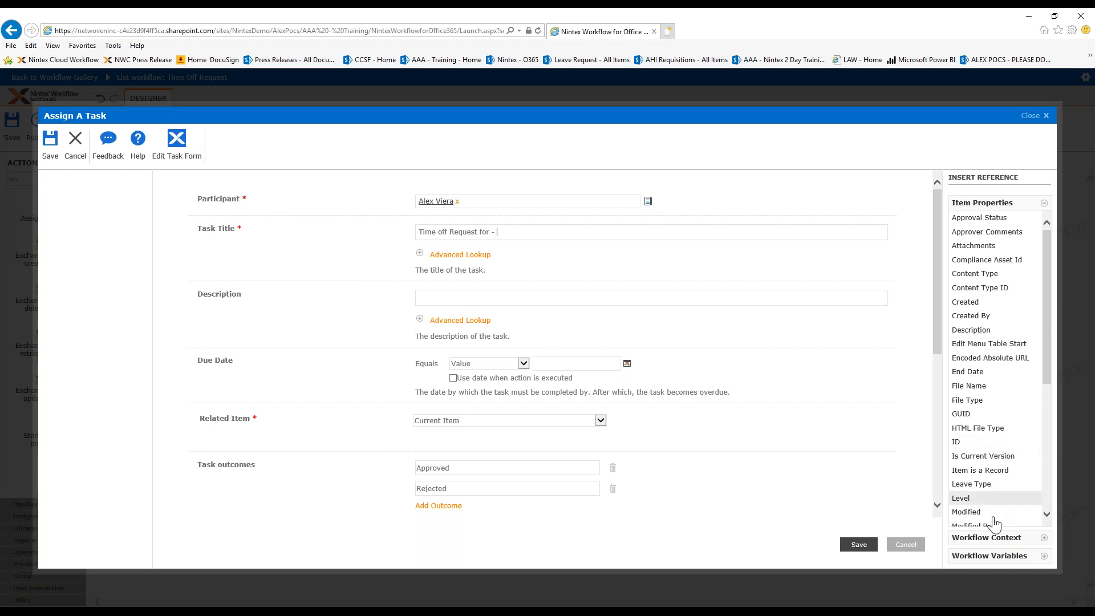
click(982, 545)
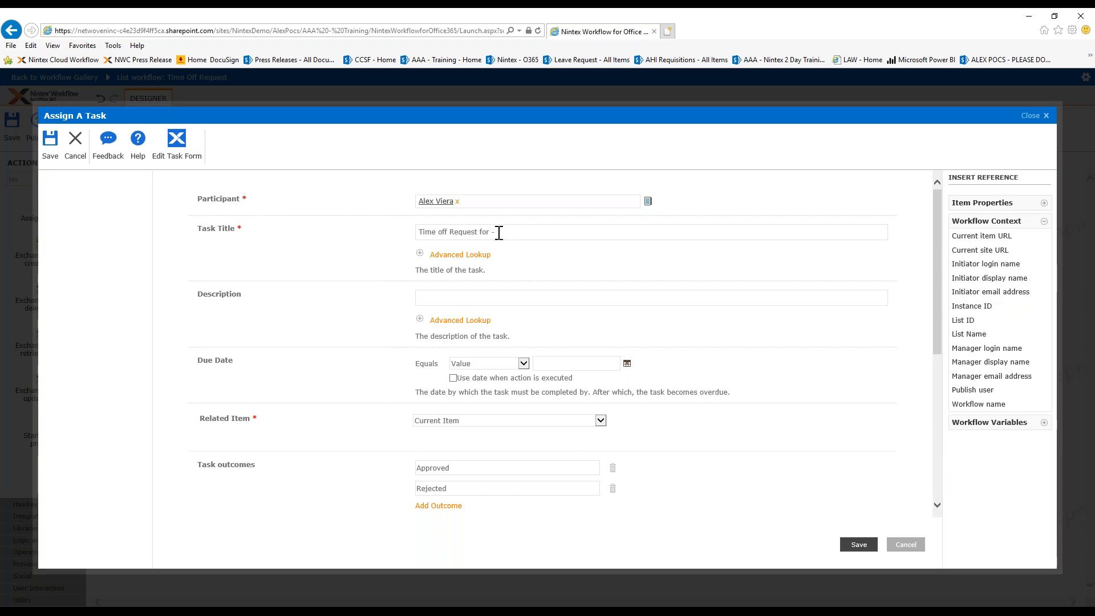
click(987, 279)
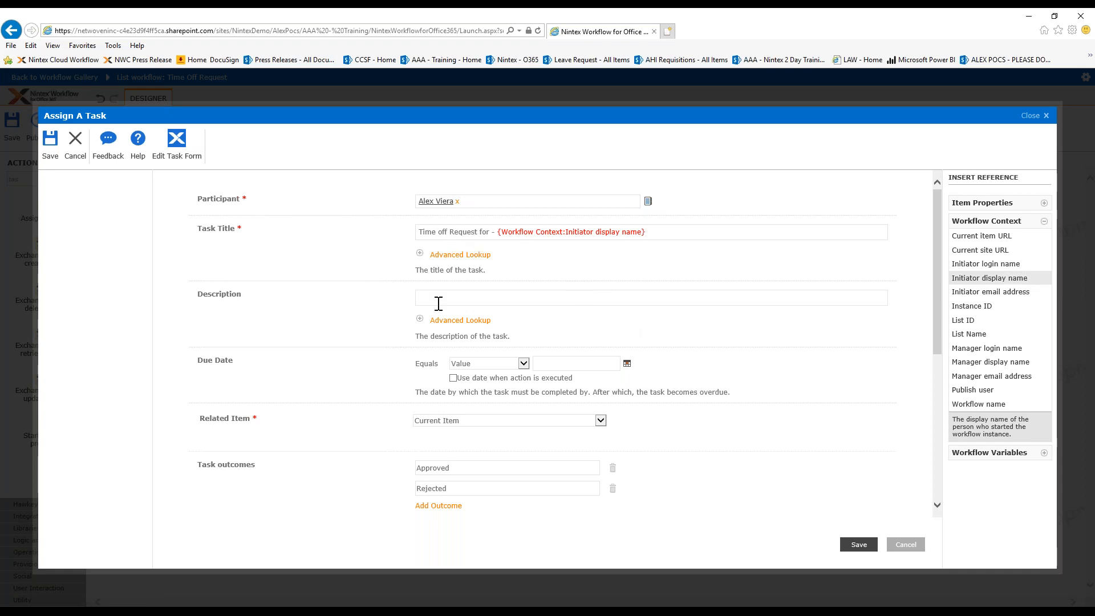
Allow LazyApproval for the task so that its outcome can be captured by email response
scroll(665, 433, down, 2)
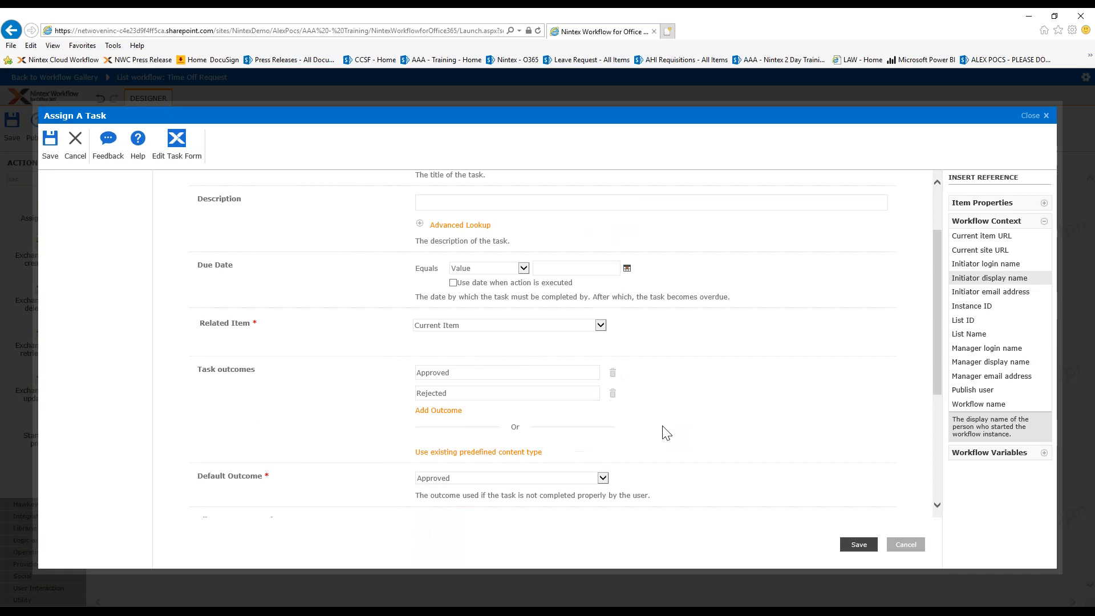
scroll(665, 432, down, 1)
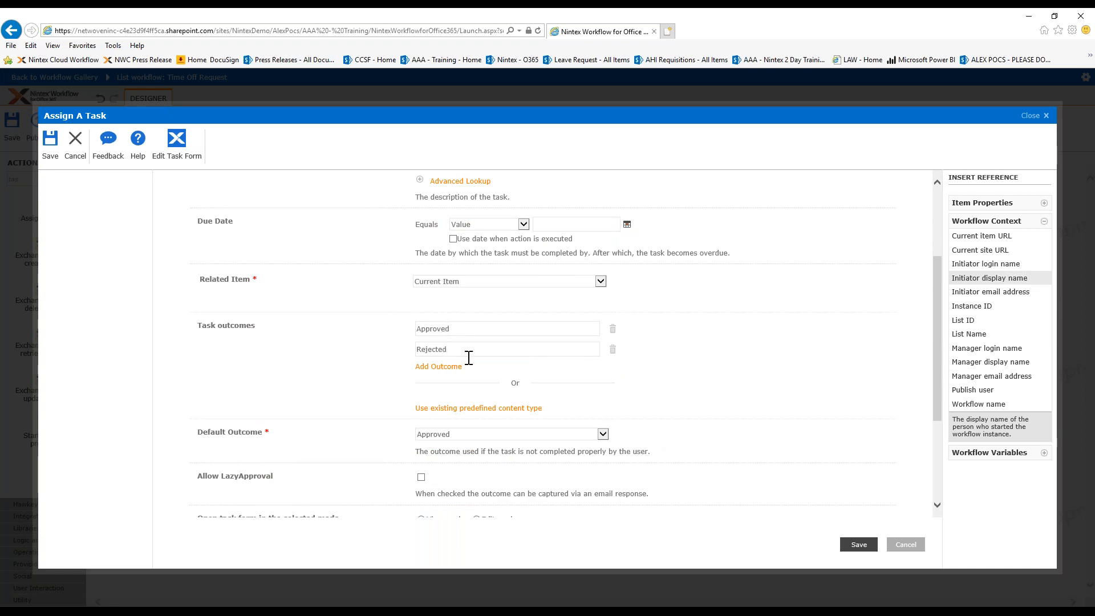
scroll(698, 372, down, 3)
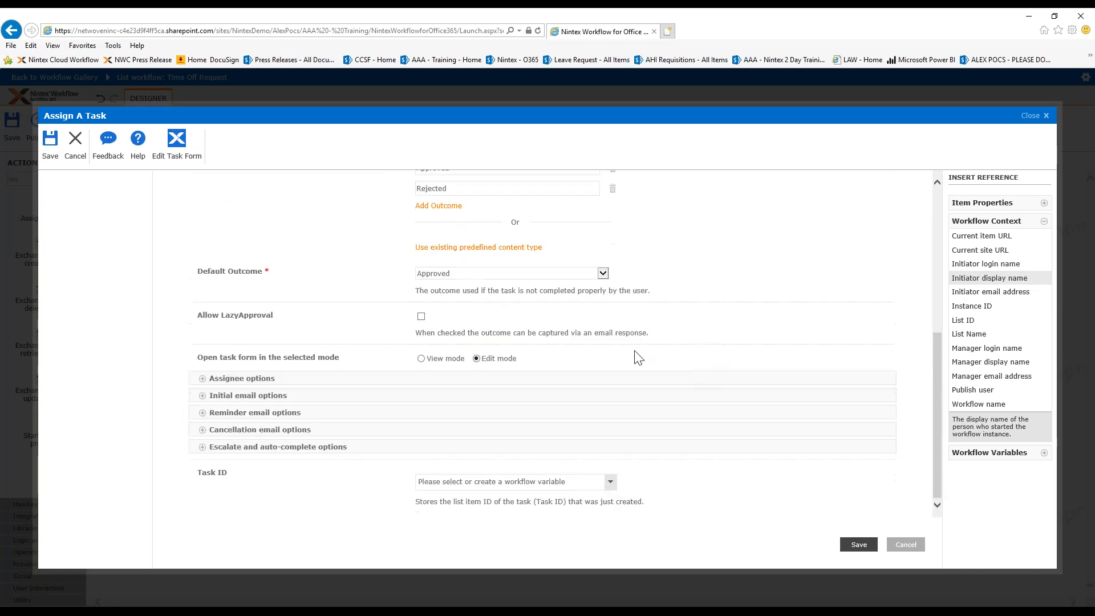
click(421, 317)
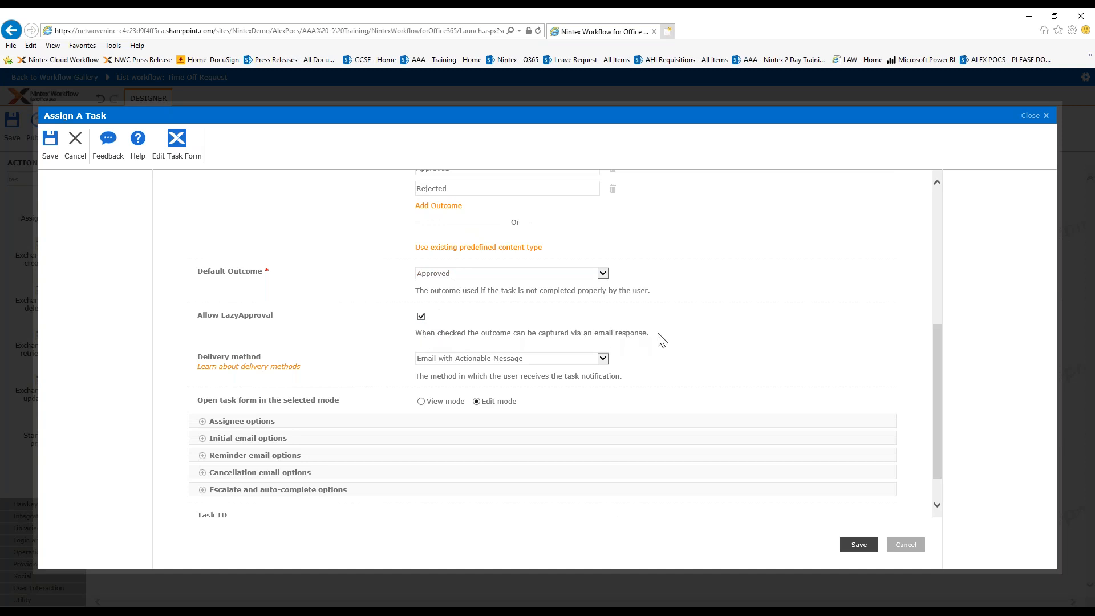
Try the delivery method "Actionable Message only, if supported", and return it to "Email with Actionable Message"
click(603, 359)
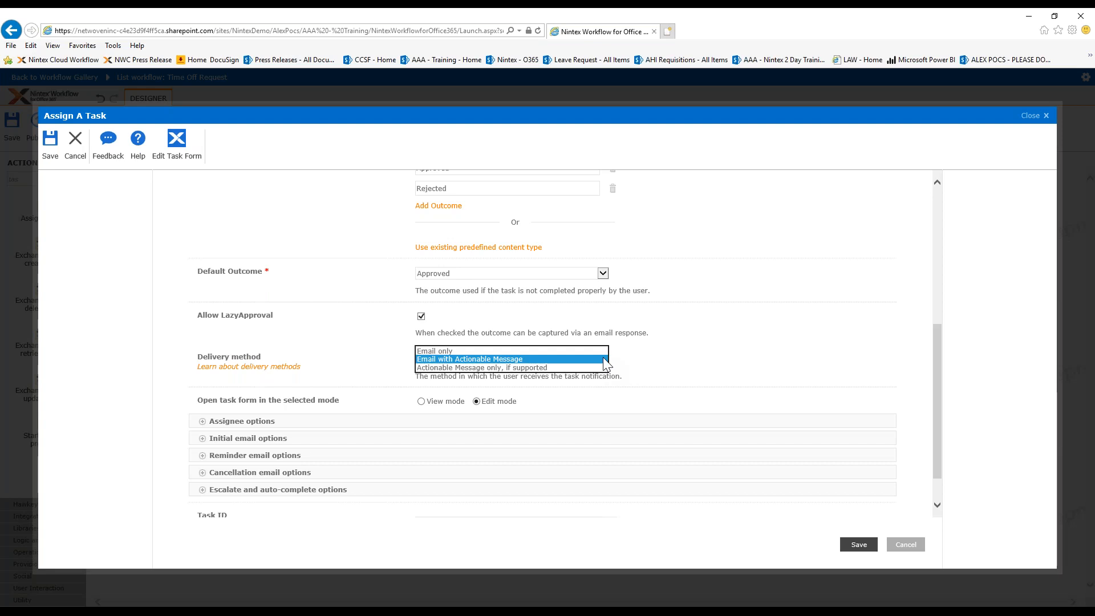
click(551, 359)
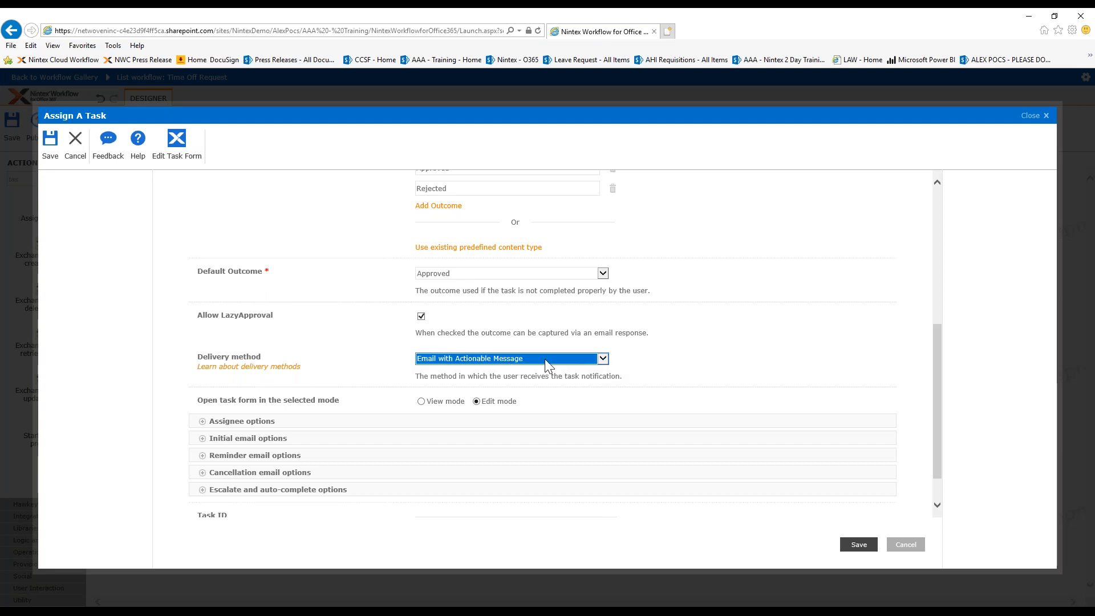
click(603, 358)
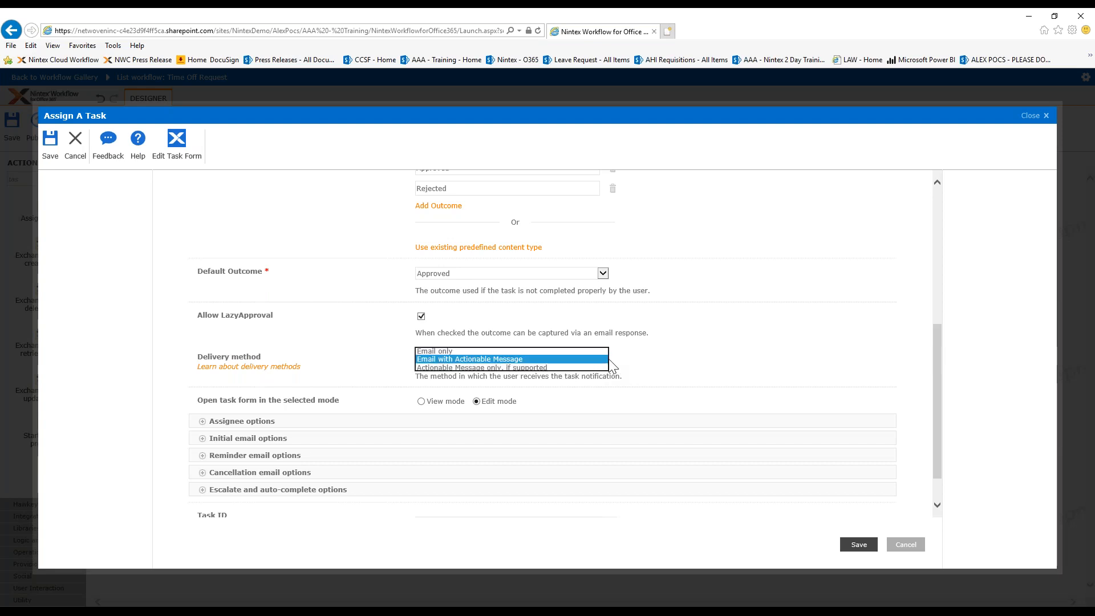
click(566, 368)
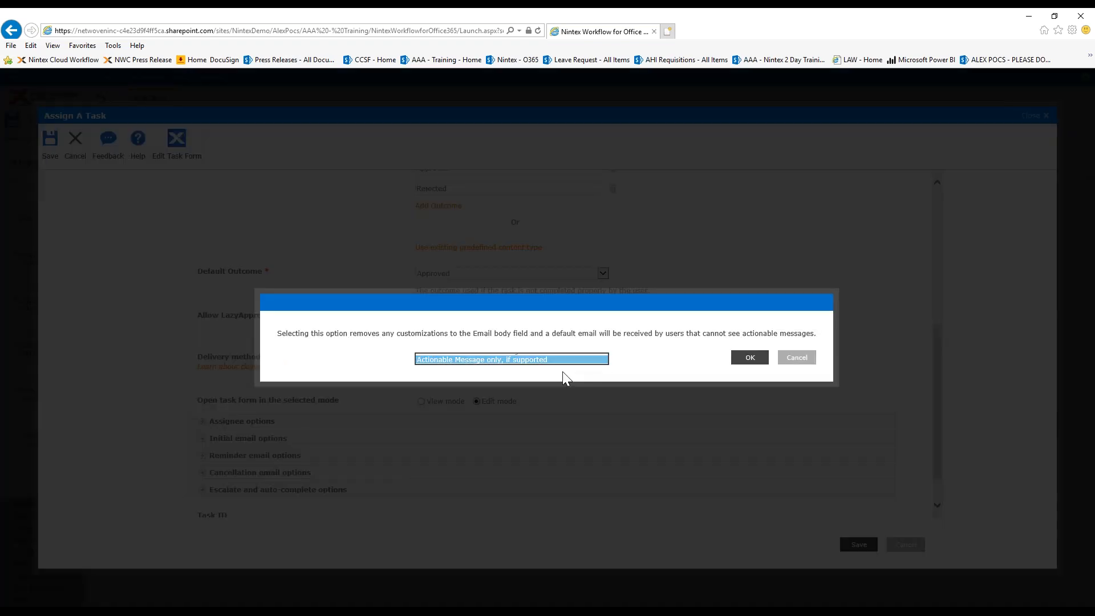
click(749, 358)
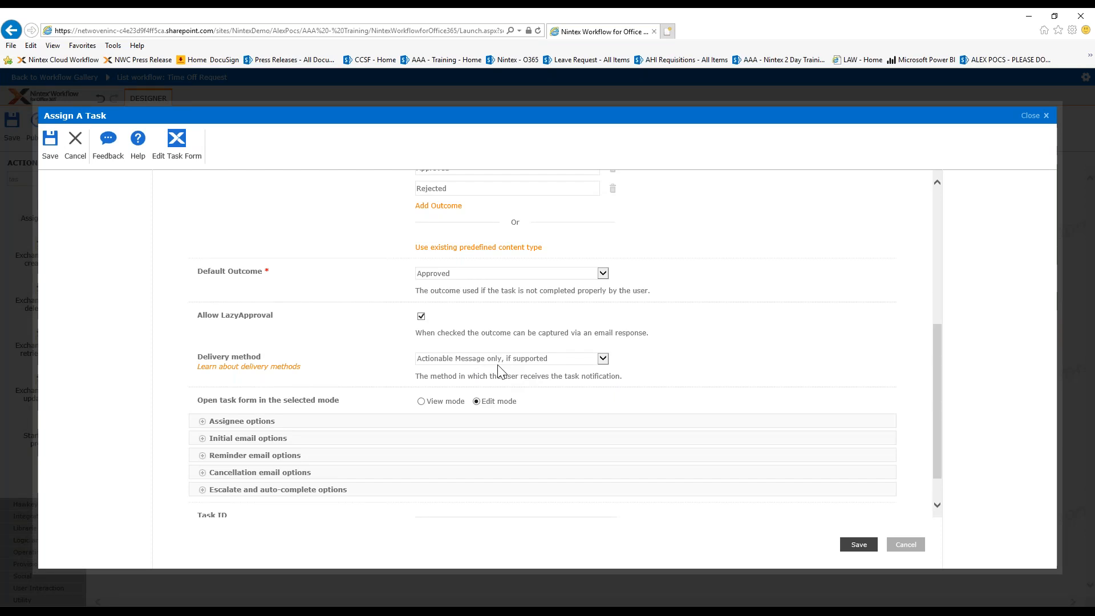
click(603, 358)
click(542, 351)
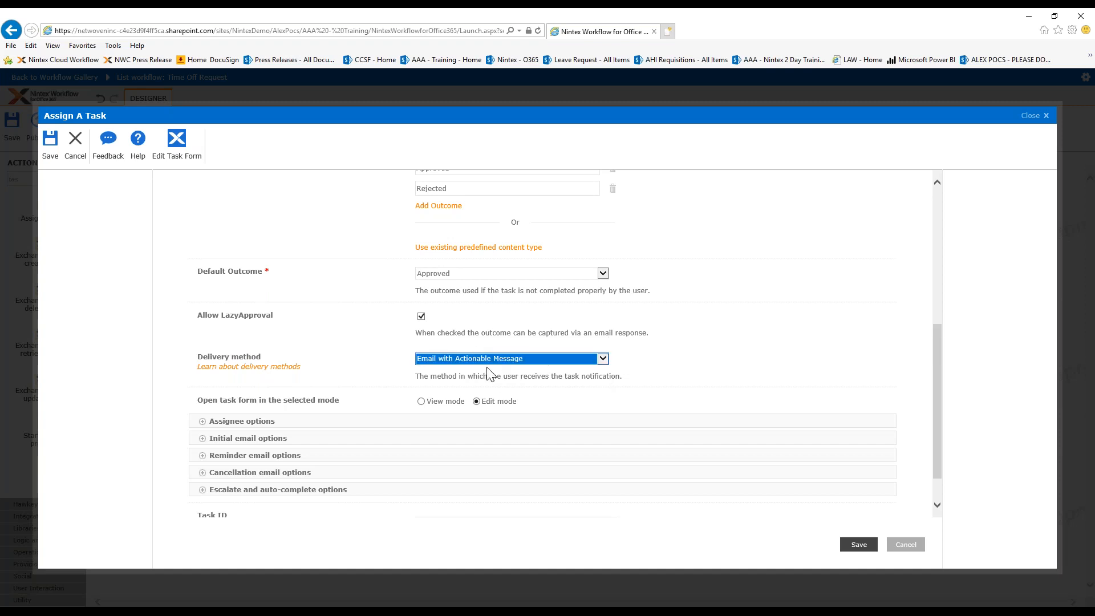
Examine the task's reminder email options, including subject and body, and its assignee options
scroll(709, 366, down, 1)
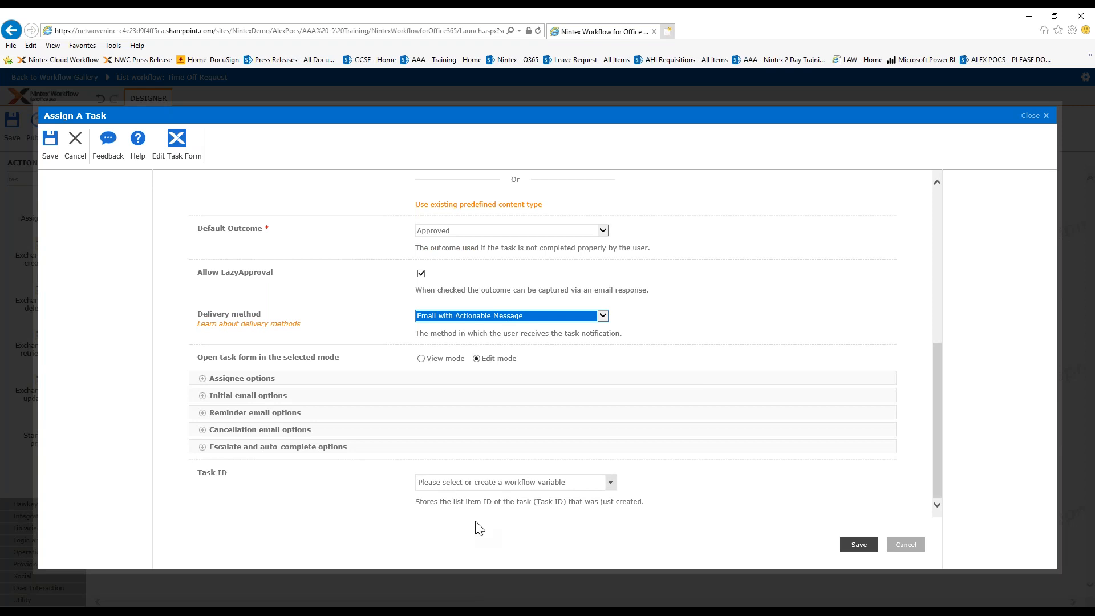
click(203, 413)
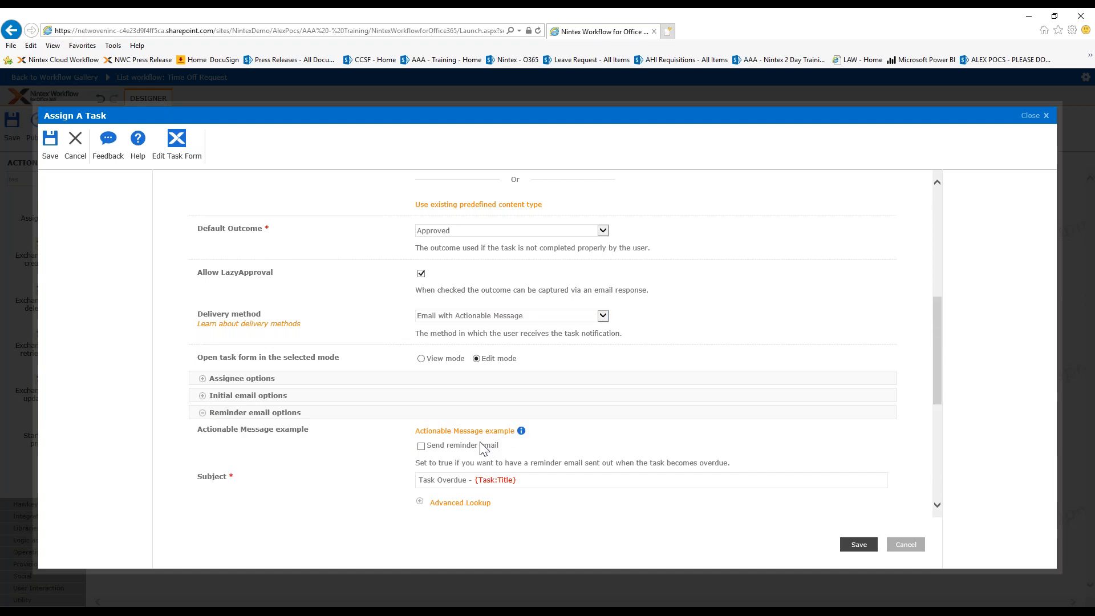
scroll(485, 393, down, 3)
scroll(482, 447, down, 1)
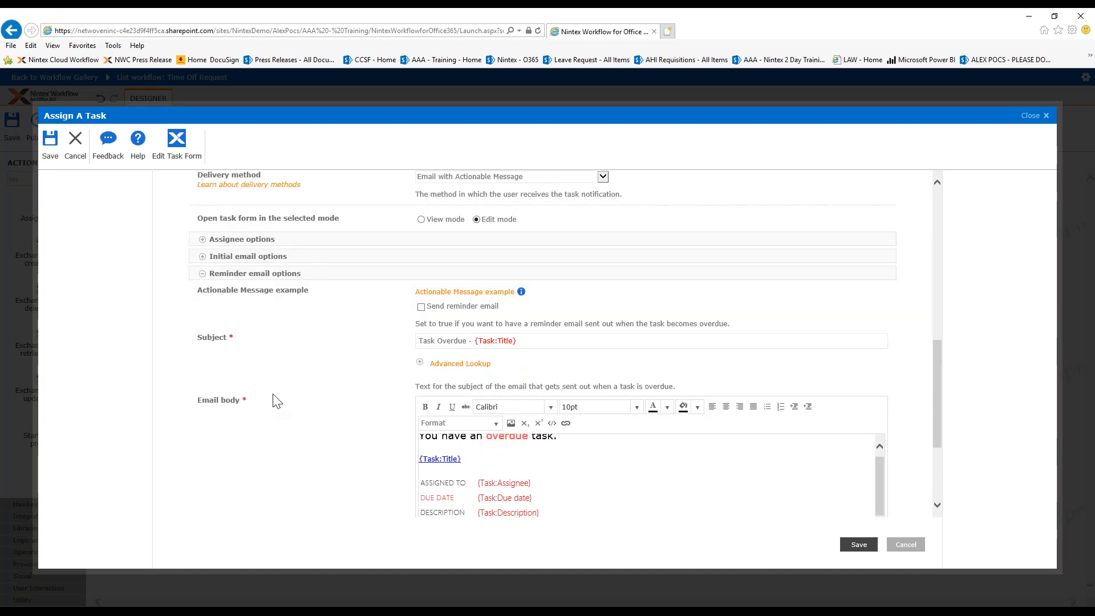
scroll(469, 441, up, 1)
scroll(215, 399, up, 3)
click(203, 379)
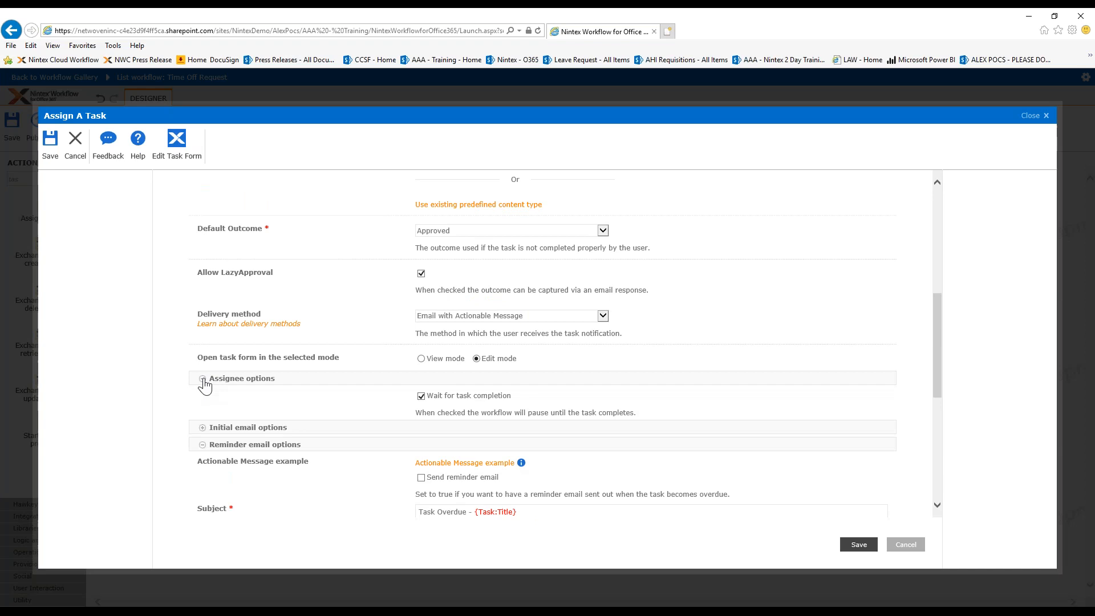
In the initial email body, add the line "Time off for" plus the Workflow Context initiator display name below "You have a new task."
click(212, 431)
scroll(213, 436, down, 3)
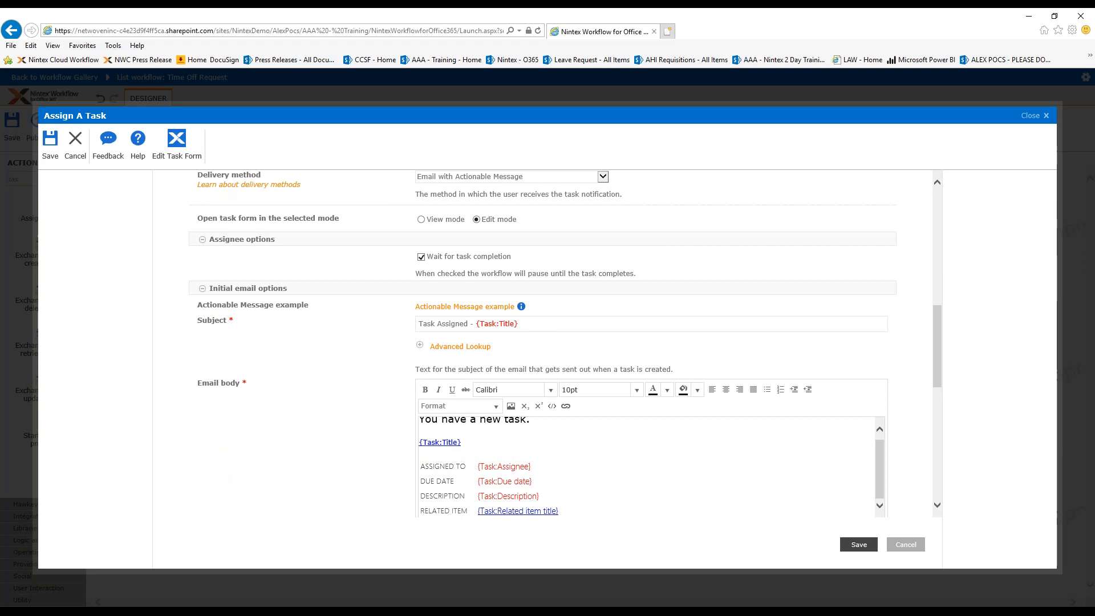
scroll(551, 450, up, 1)
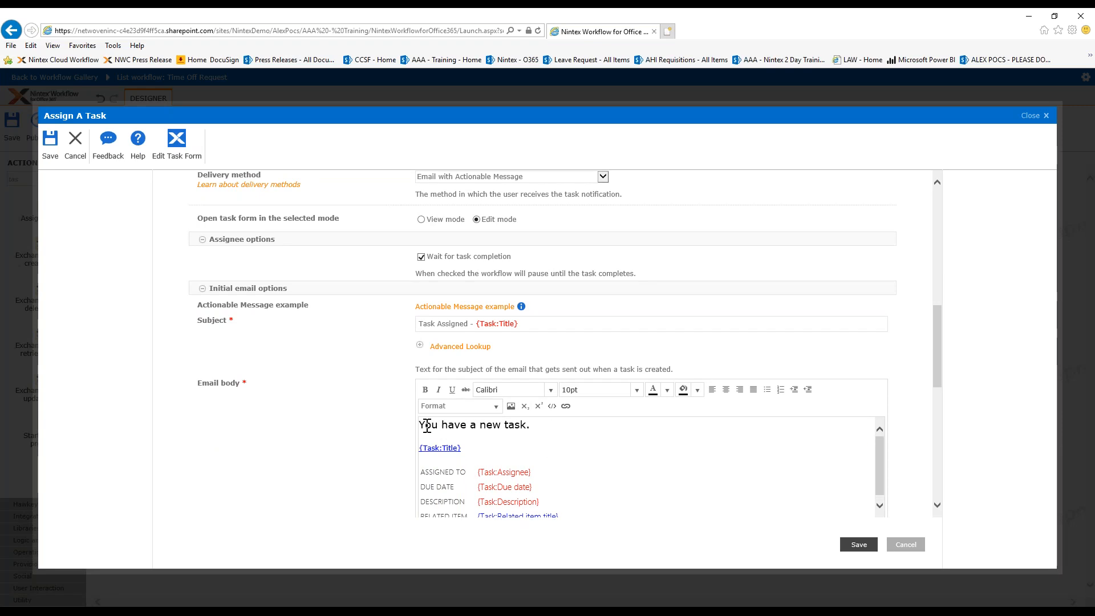
click(536, 426)
key(Return)
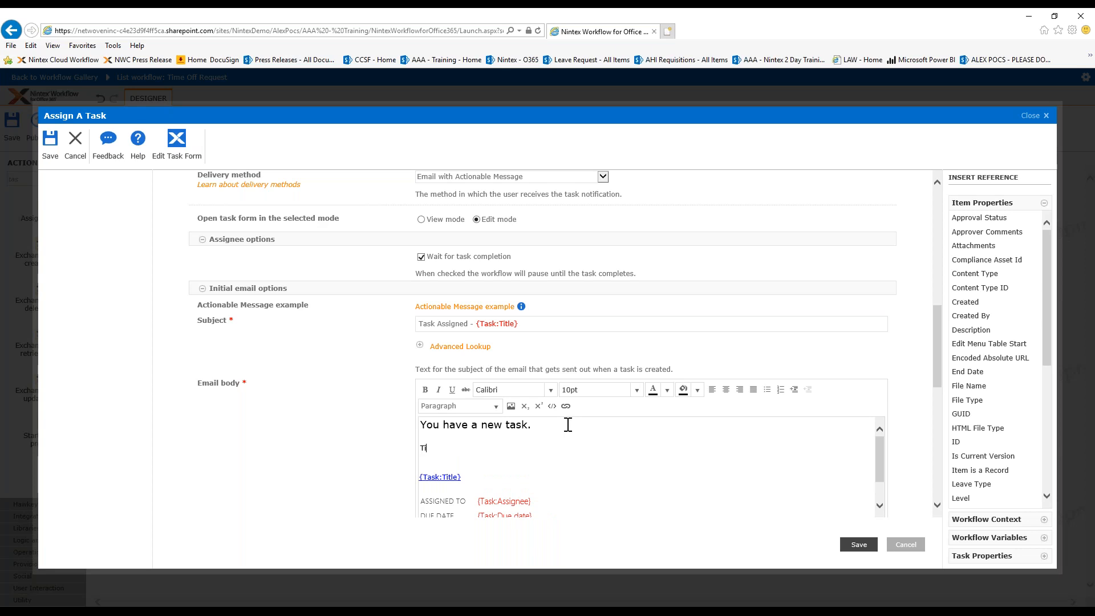
text(Time off for)
click(465, 448)
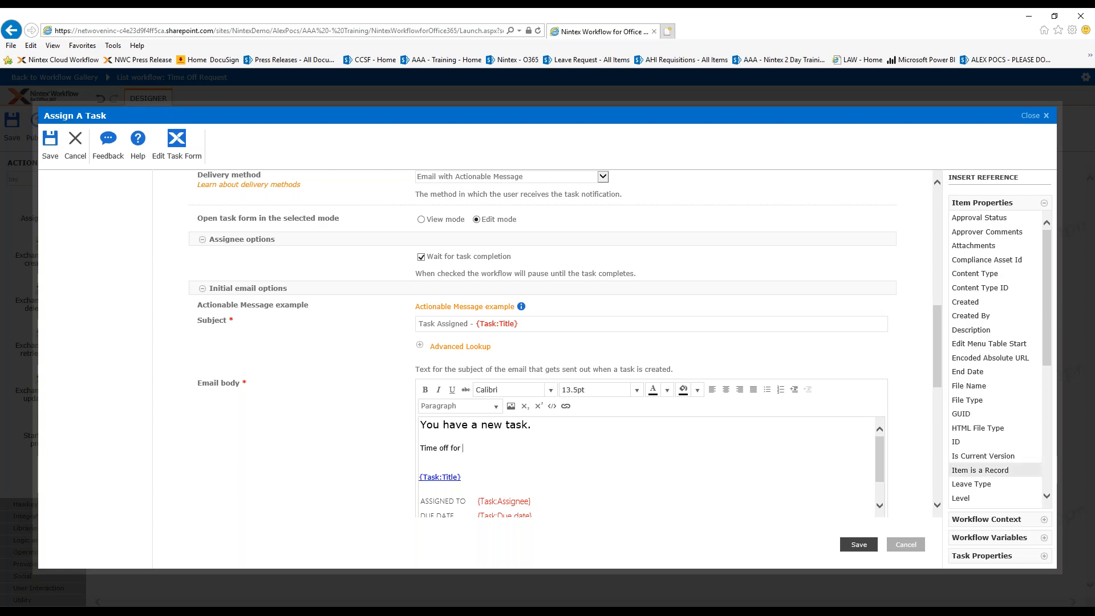
click(1008, 520)
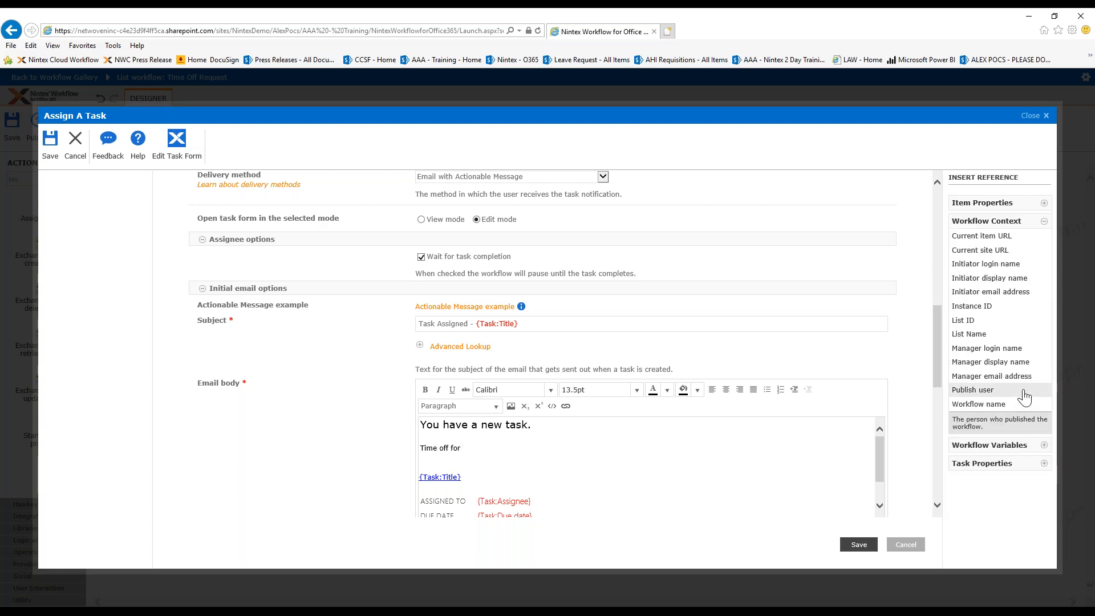
double_click(994, 279)
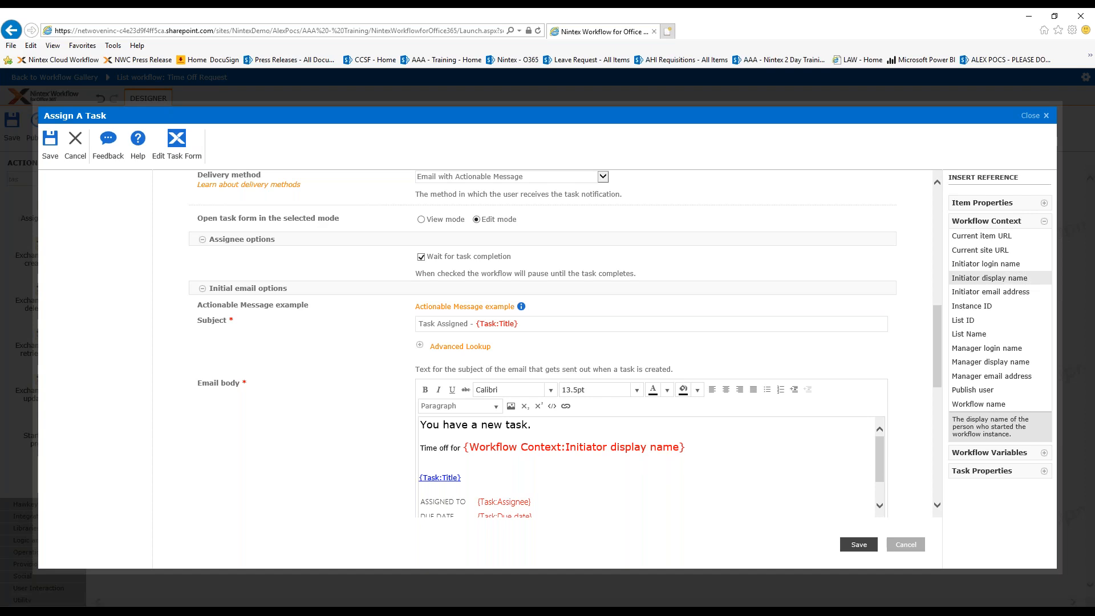
Collapse the reminder email options below the initial email body
click(856, 542)
drag(933, 338, 933, 415)
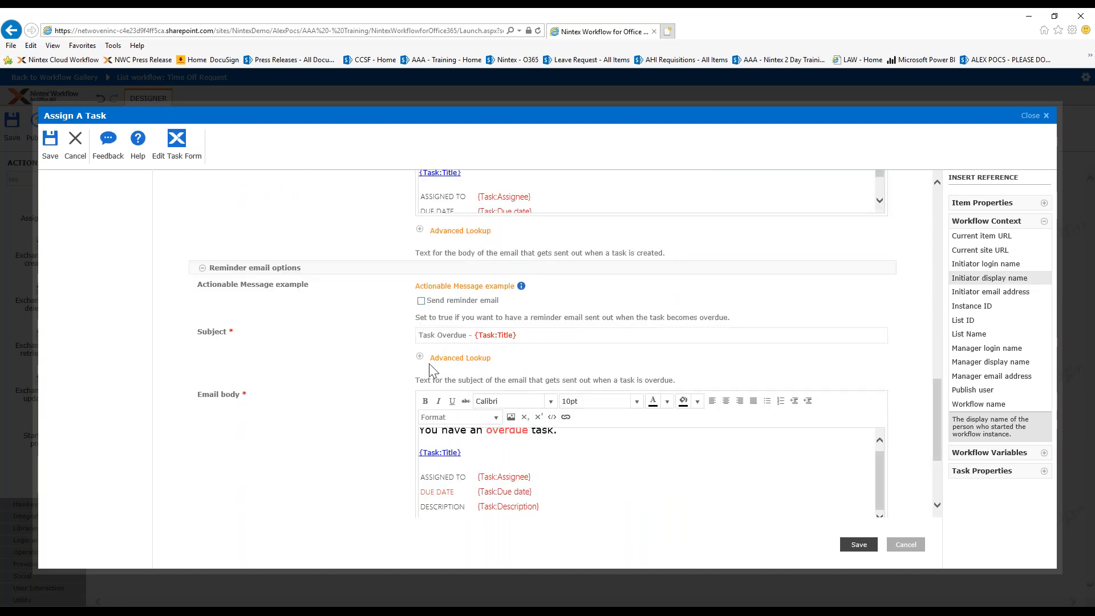
click(203, 268)
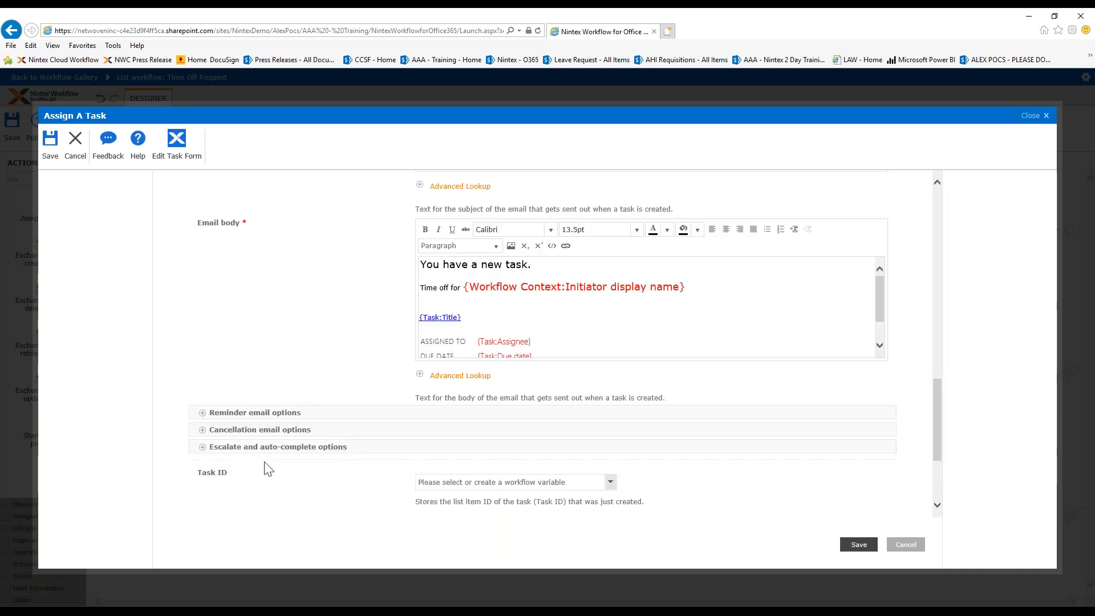
Try the escalation option "Escalate to person or group" for the task, and return it to "Do nothing"
click(235, 450)
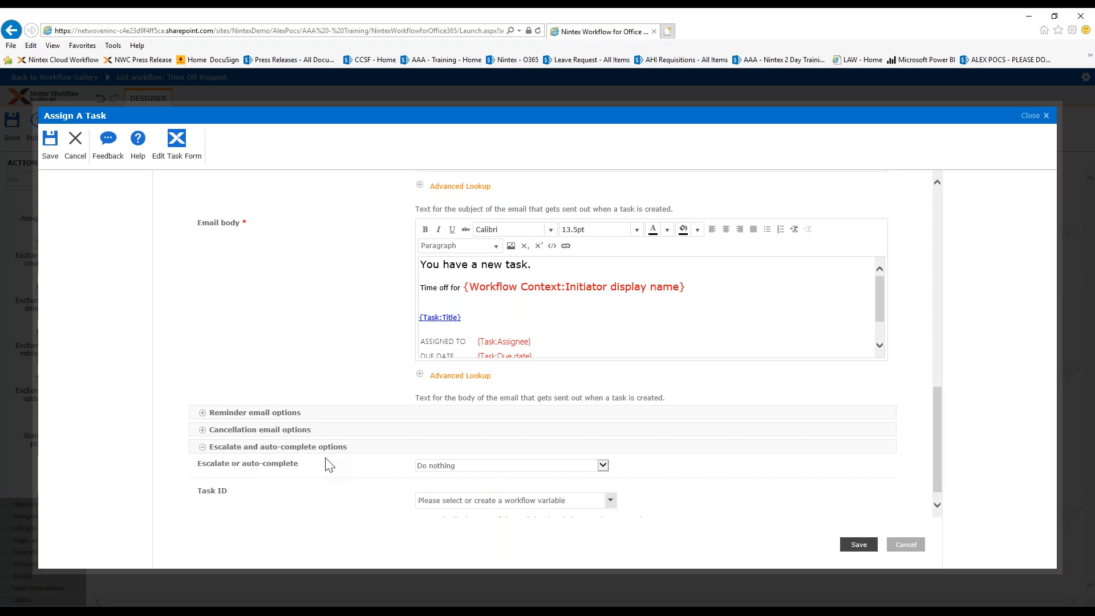
click(454, 472)
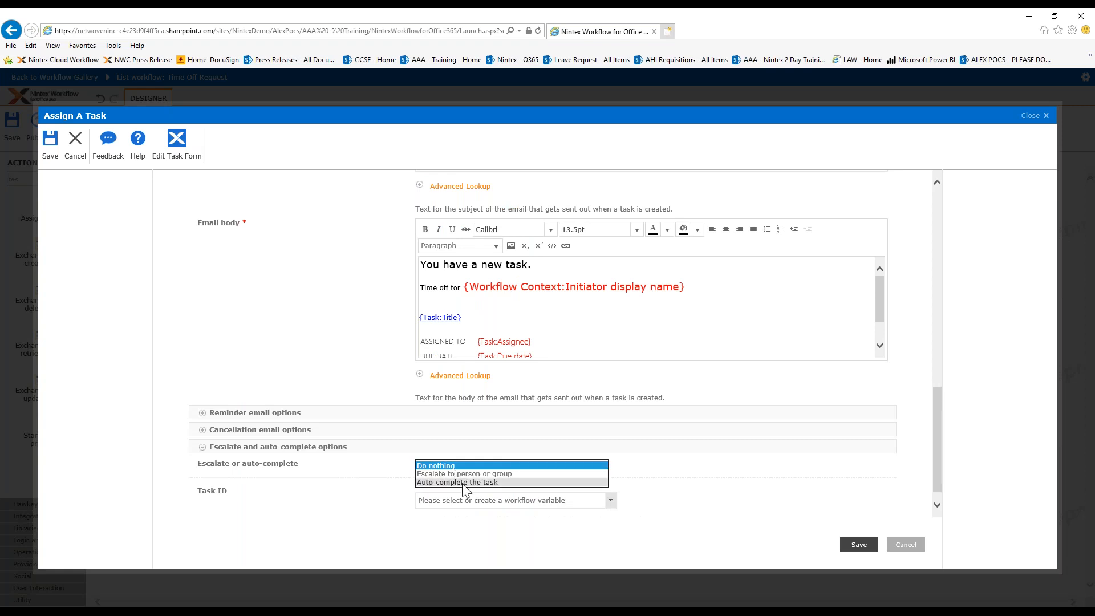
click(465, 474)
scroll(628, 491, down, 2)
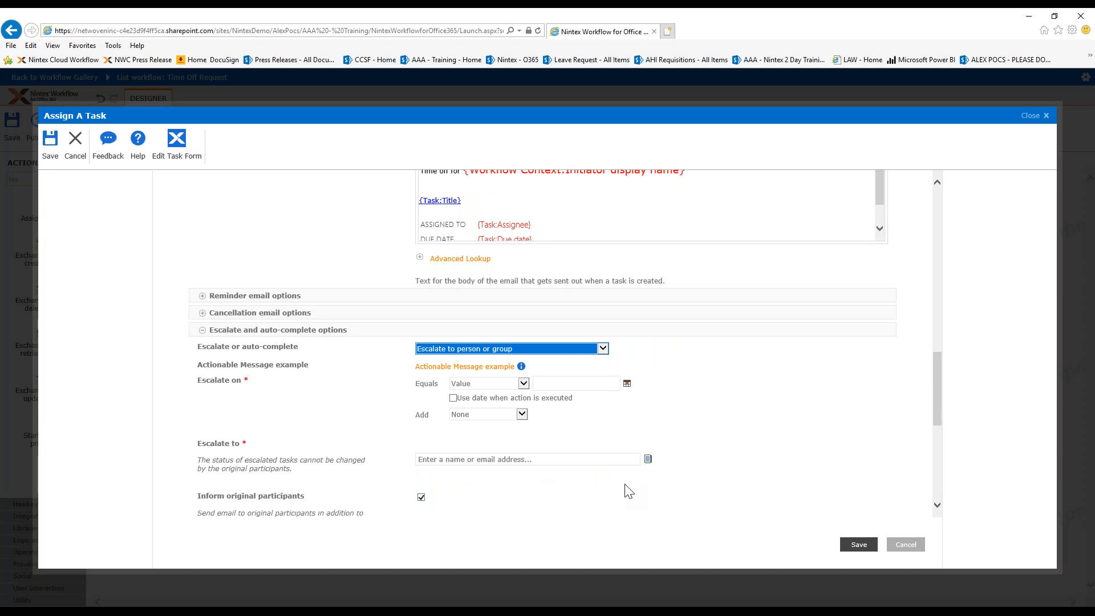
scroll(629, 491, down, 1)
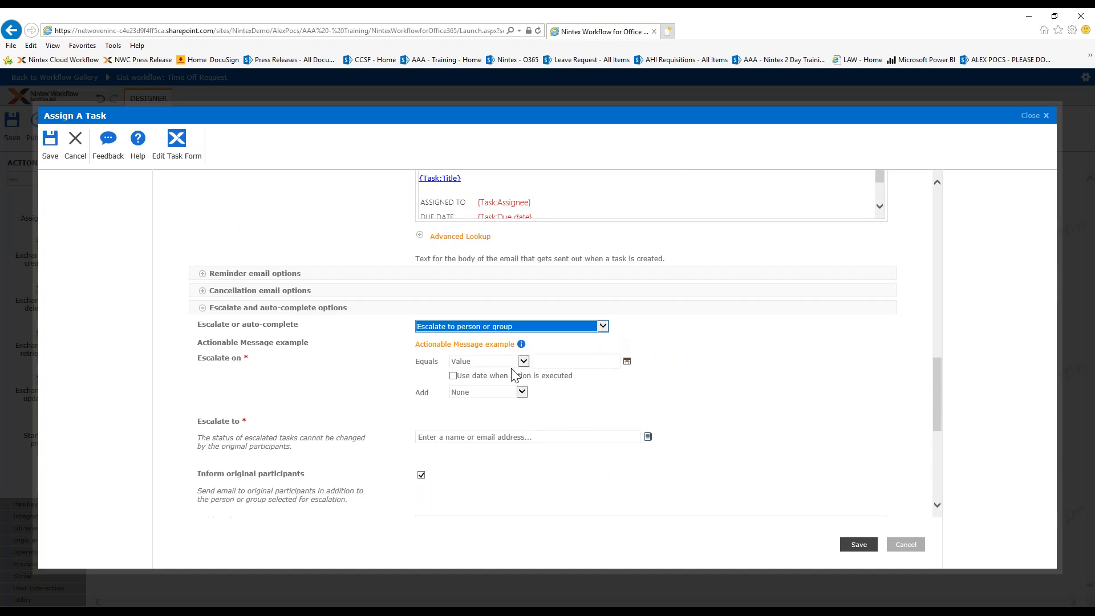
click(603, 326)
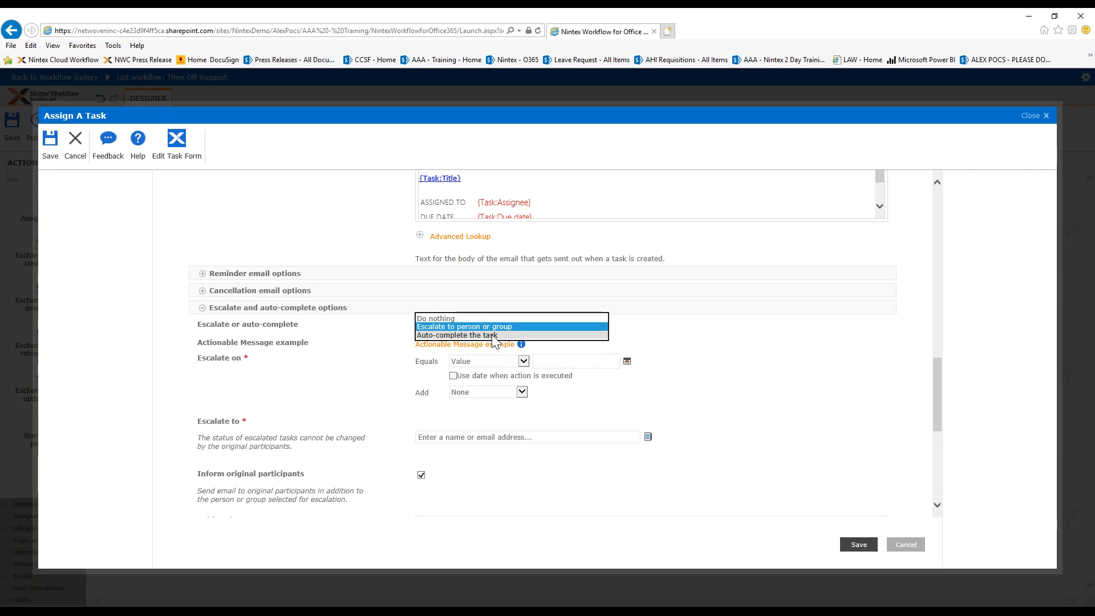
click(460, 320)
click(611, 359)
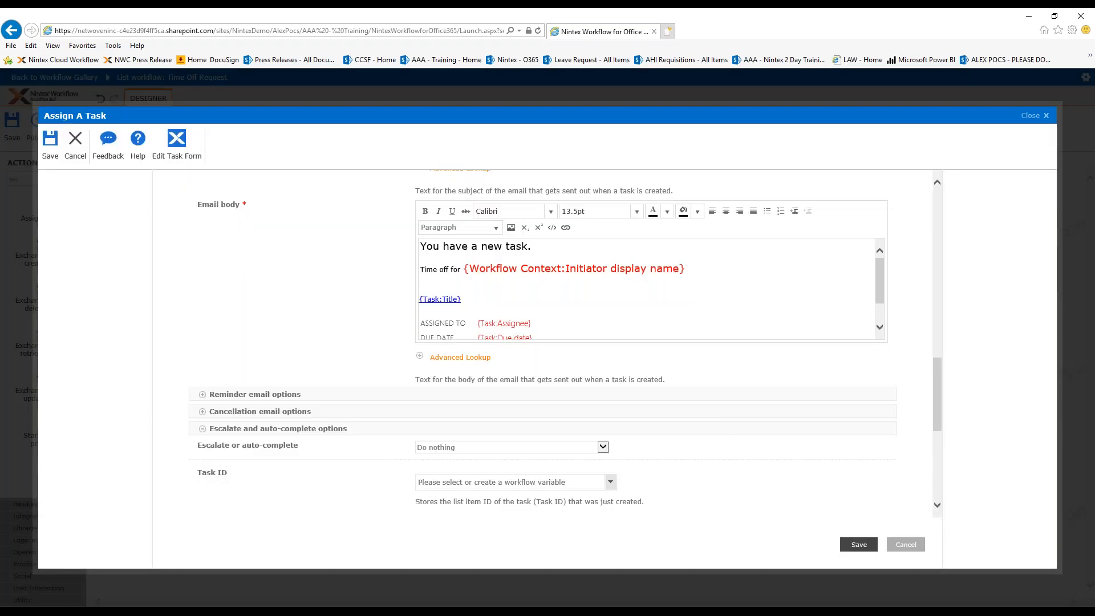
Open the task's form for editing as a Responsive Form
scroll(882, 479, up, 3)
scroll(799, 447, up, 5)
scroll(799, 447, down, 3)
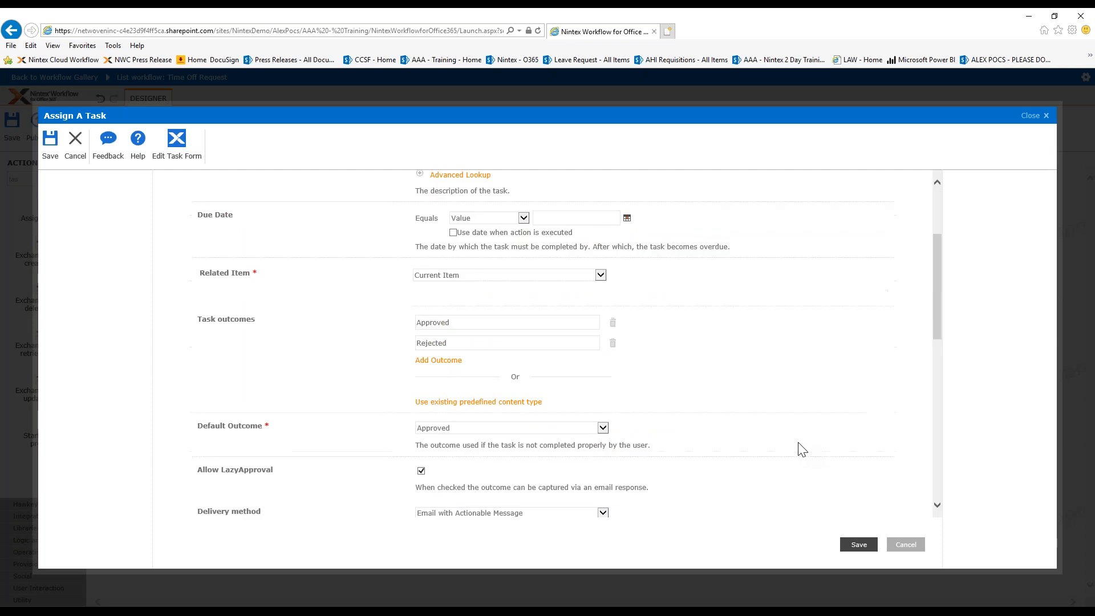
scroll(799, 447, down, 8)
scroll(589, 425, down, 3)
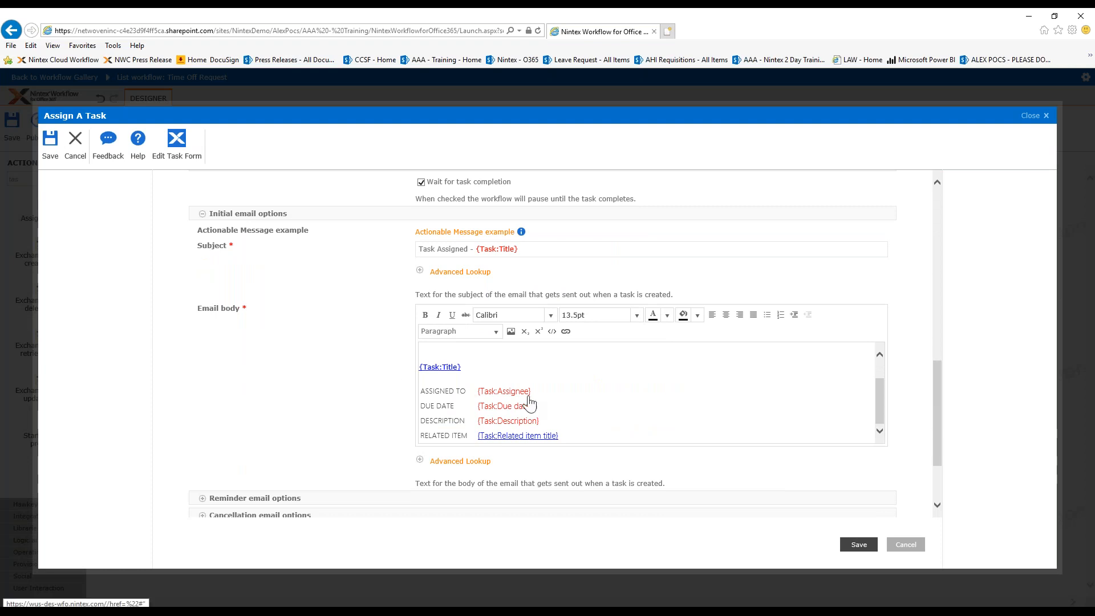
click(176, 150)
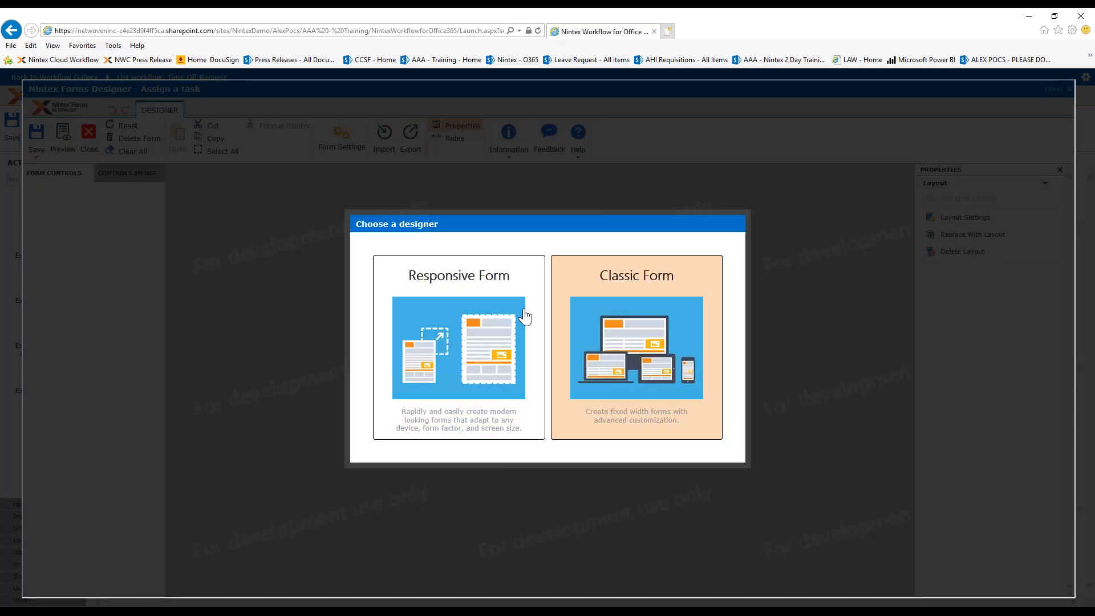
click(497, 332)
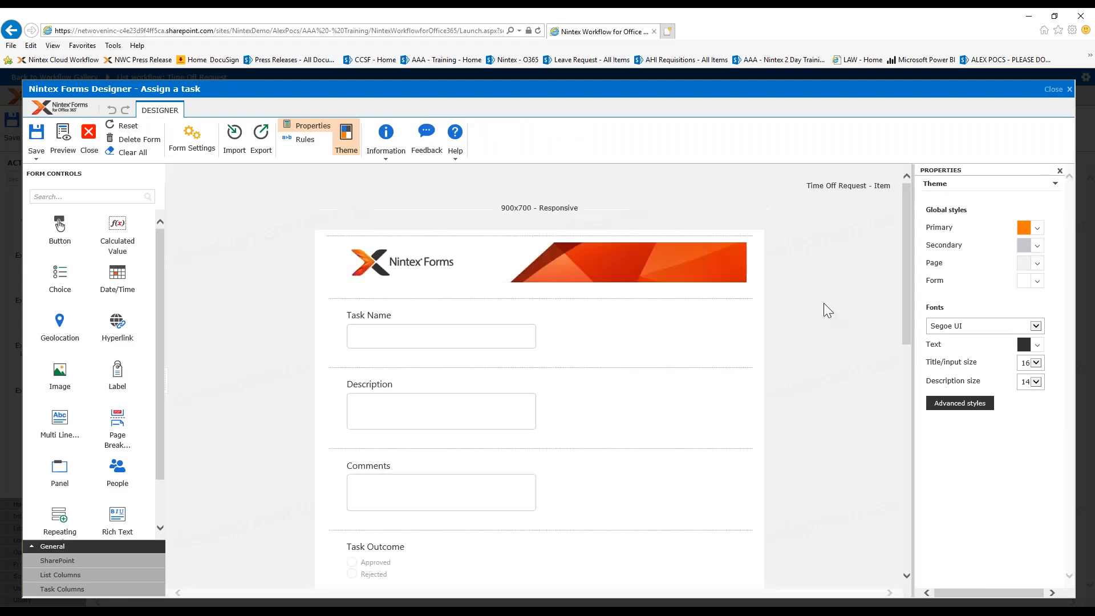
Widen the Task Name field by one increment and delete the Description field below it on the task form
scroll(824, 303, down, 3)
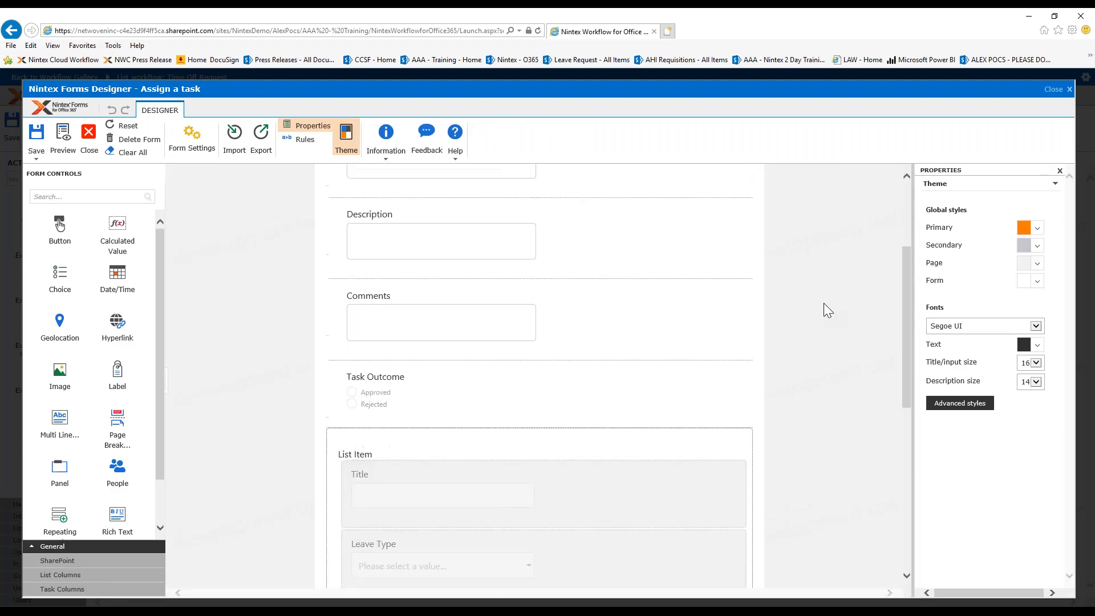
scroll(824, 303, up, 3)
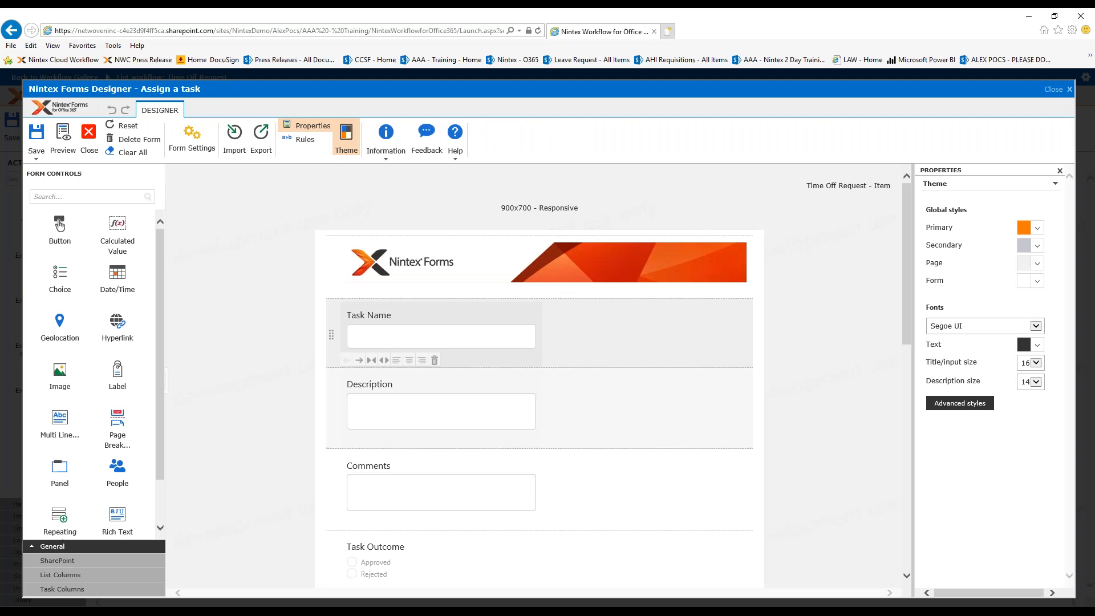
click(384, 360)
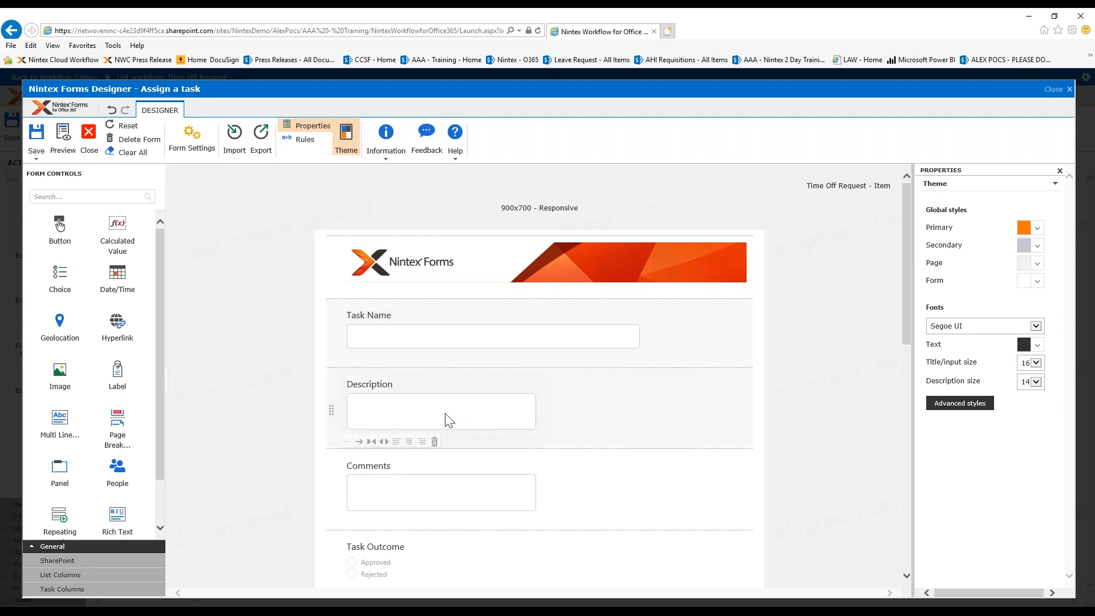
click(434, 442)
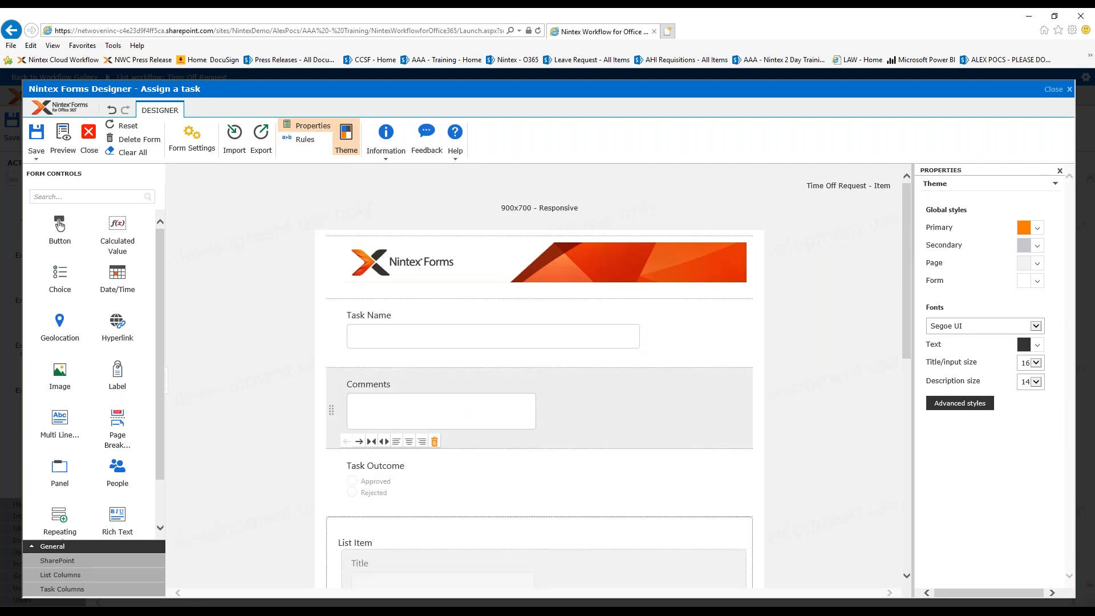
Delete the Status and Title fields from the List Item section of the task form
scroll(846, 389, down, 3)
scroll(508, 325, down, 3)
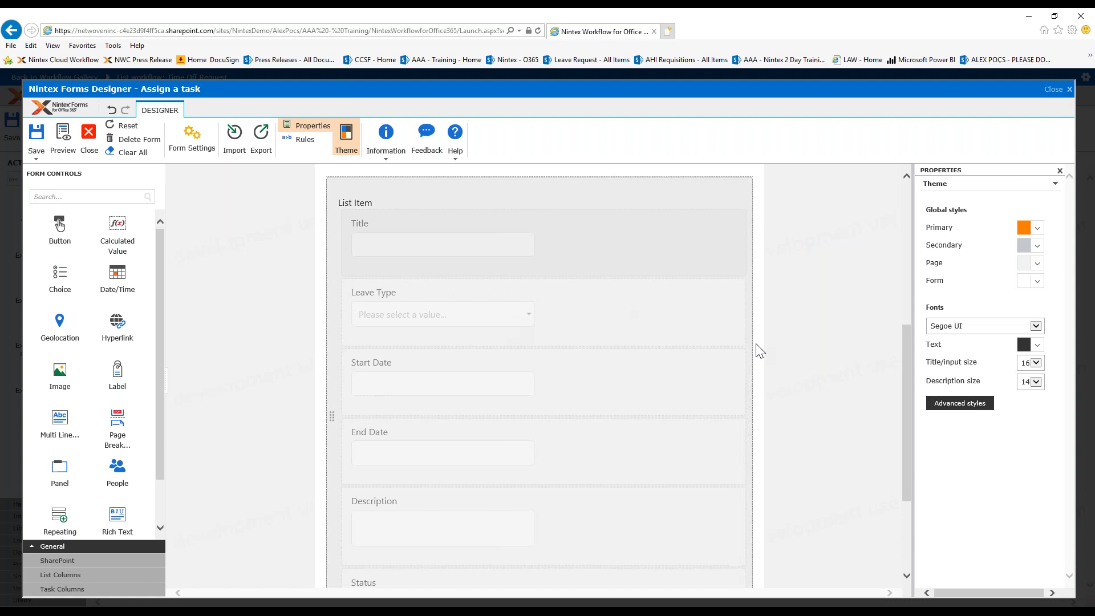
scroll(757, 349, up, 5)
scroll(761, 350, down, 10)
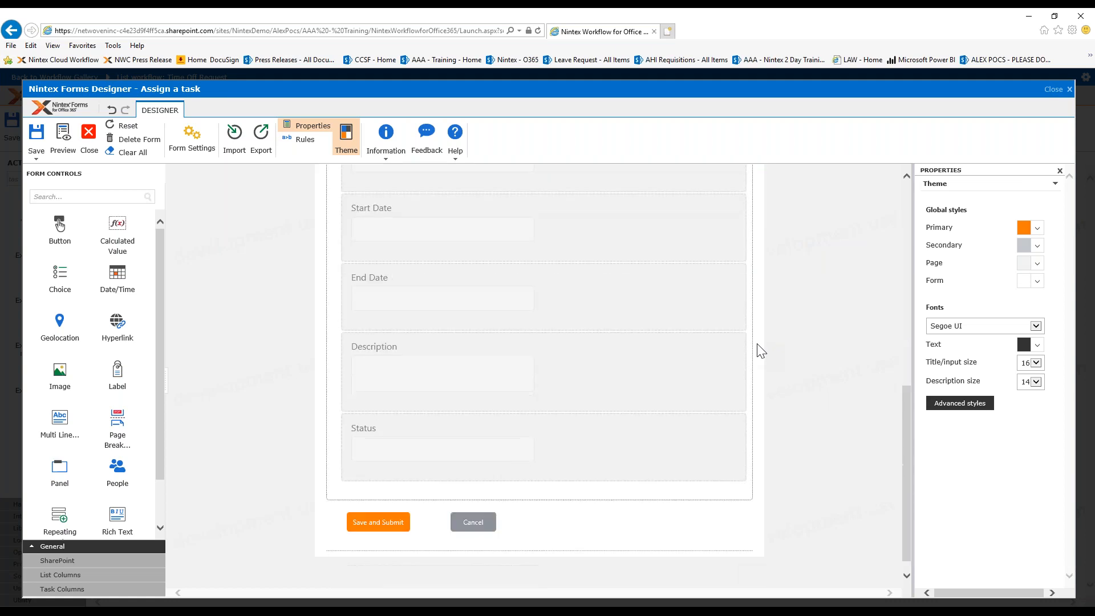
click(438, 464)
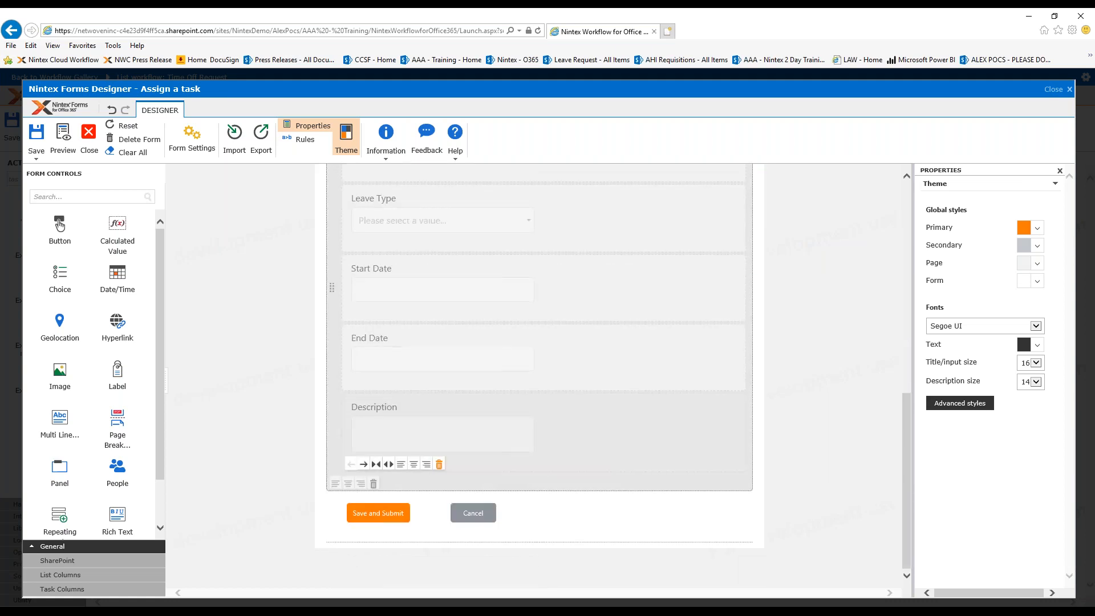
scroll(811, 394, up, 2)
scroll(809, 393, up, 1)
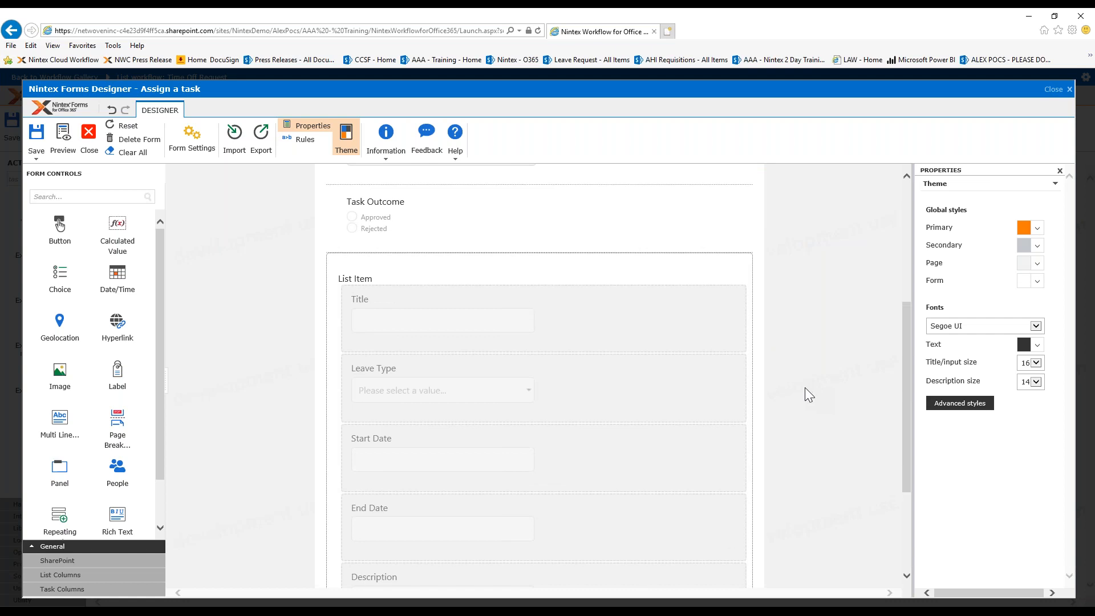
click(597, 336)
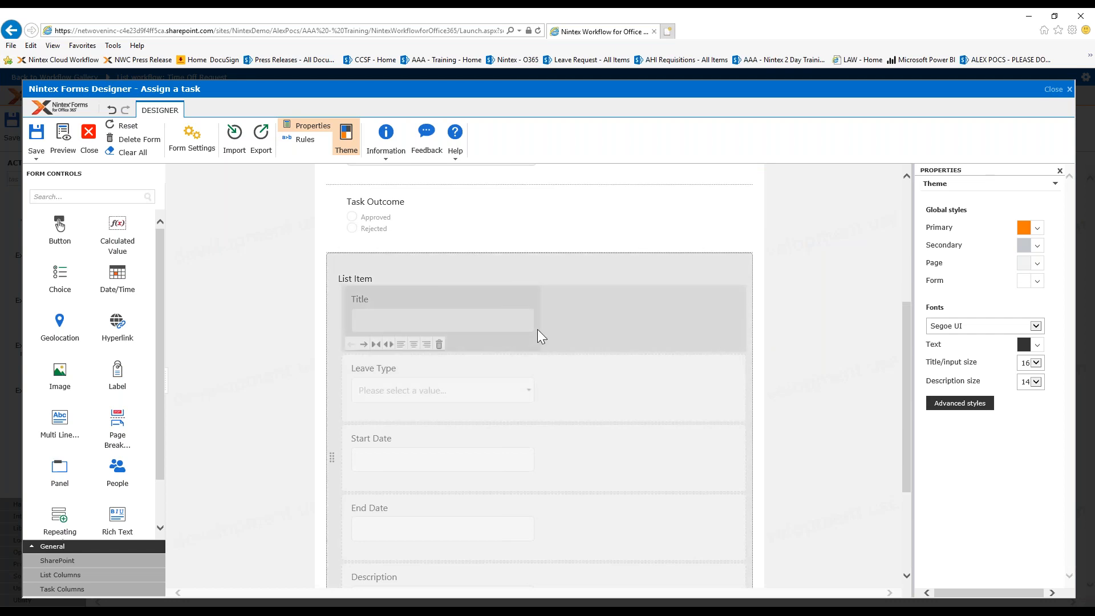
click(438, 345)
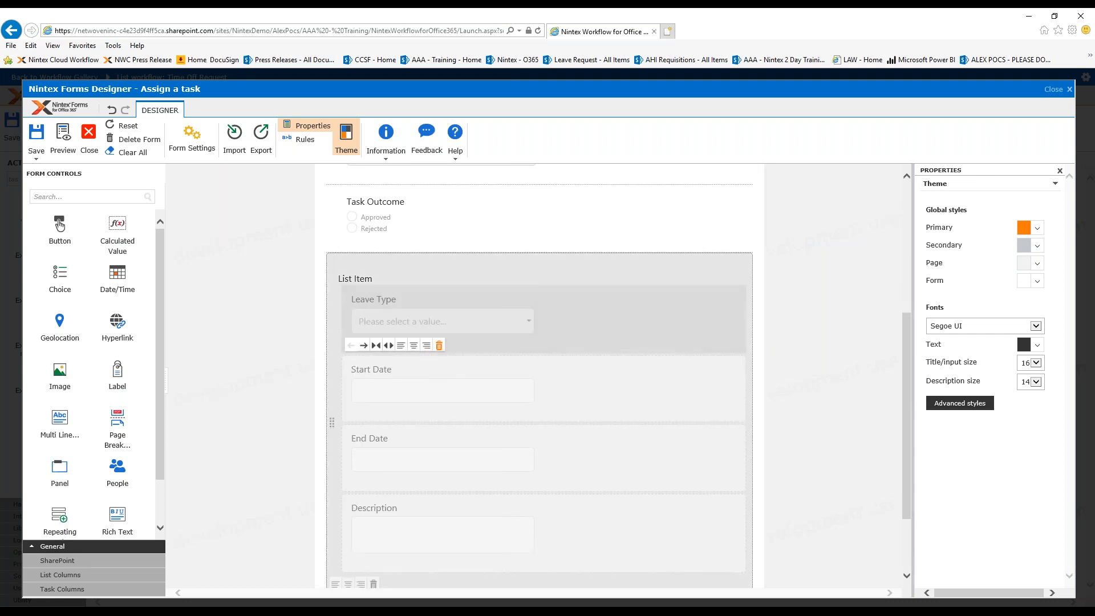
In the List Item section, place End Date beside Start Date in the same row and delete the Description field
drag(433, 438, 576, 394)
click(445, 471)
click(443, 439)
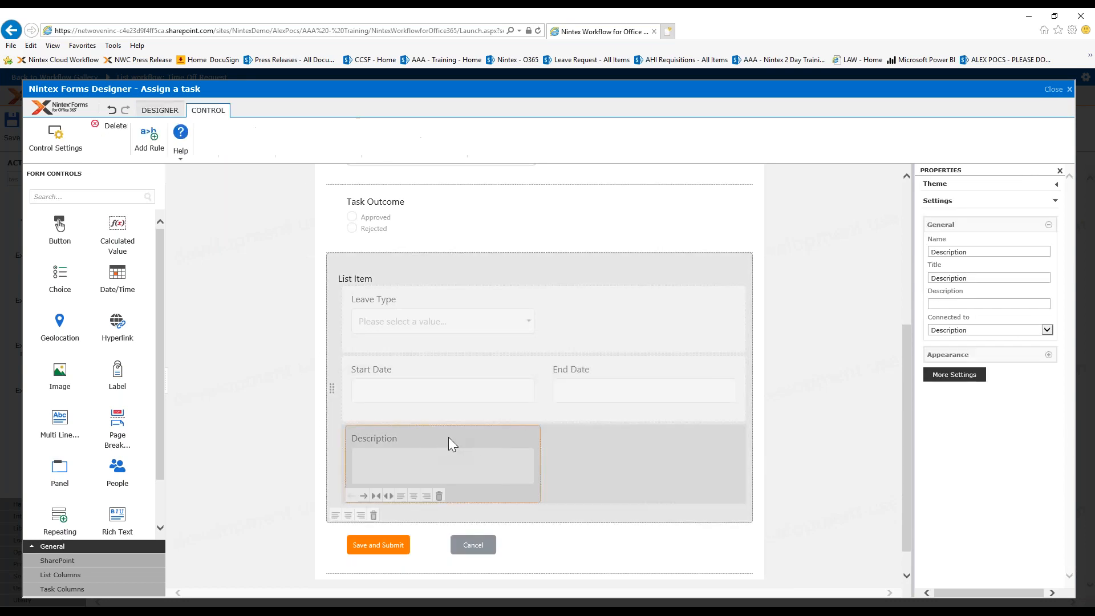
click(440, 495)
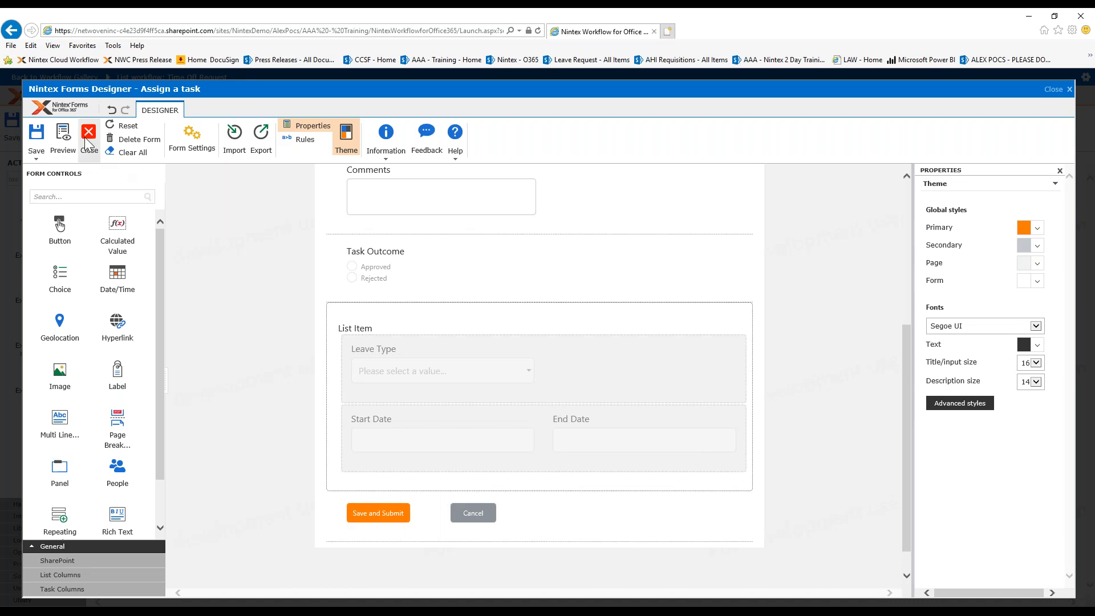
Save the task form, close its designer, and save the Assign a task configuration
click(36, 137)
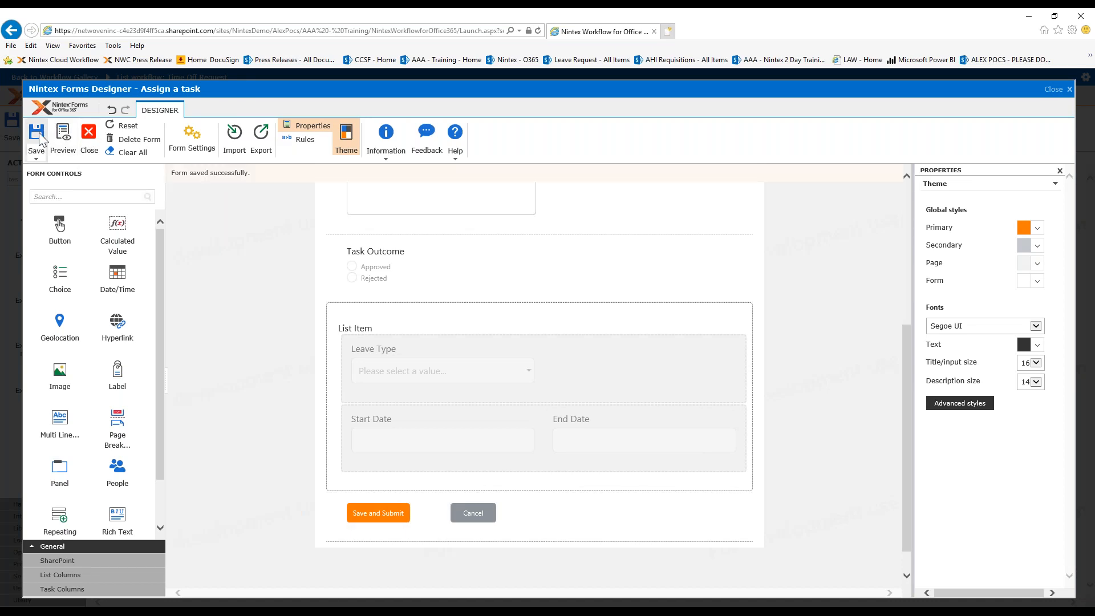
click(88, 132)
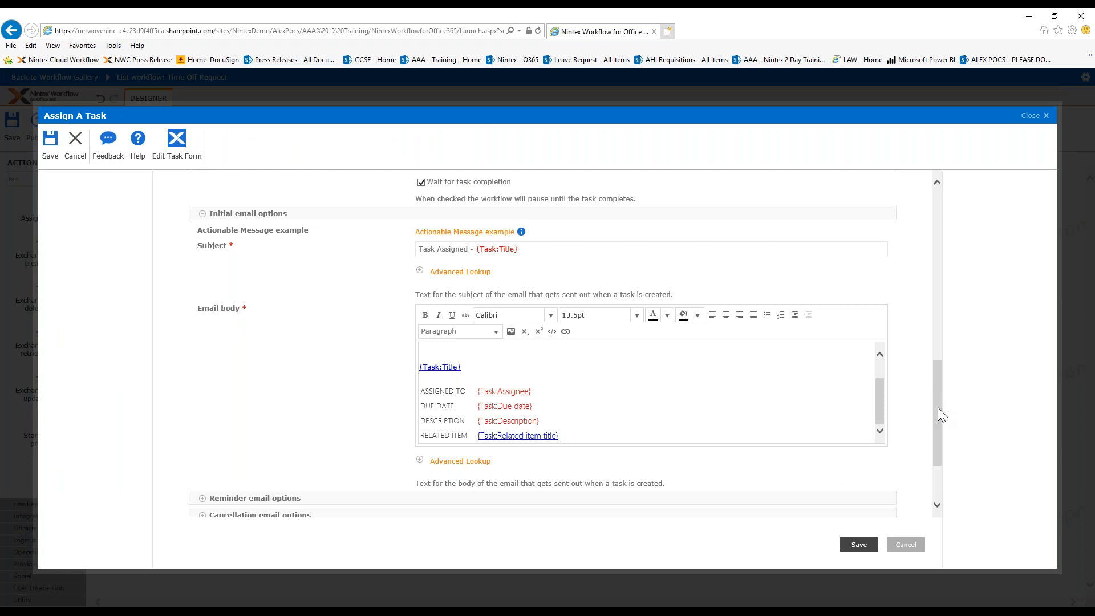
scroll(938, 407, down, 3)
click(859, 544)
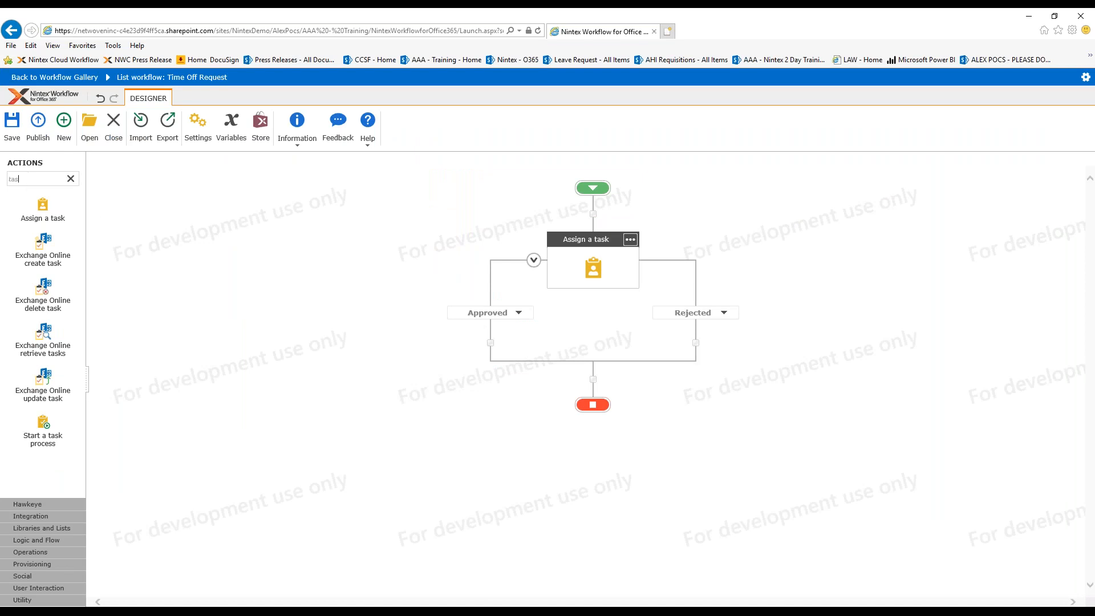
Add a Send an Email action to the Approved branch of the workflow and open its configuration
text(send)
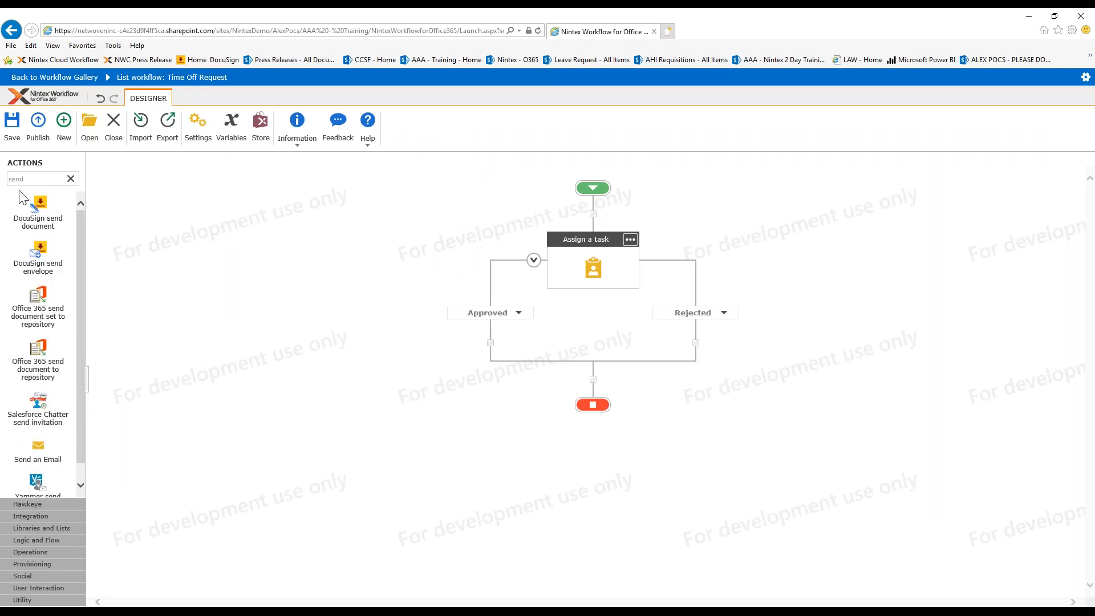
drag(37, 453, 491, 343)
double_click(492, 390)
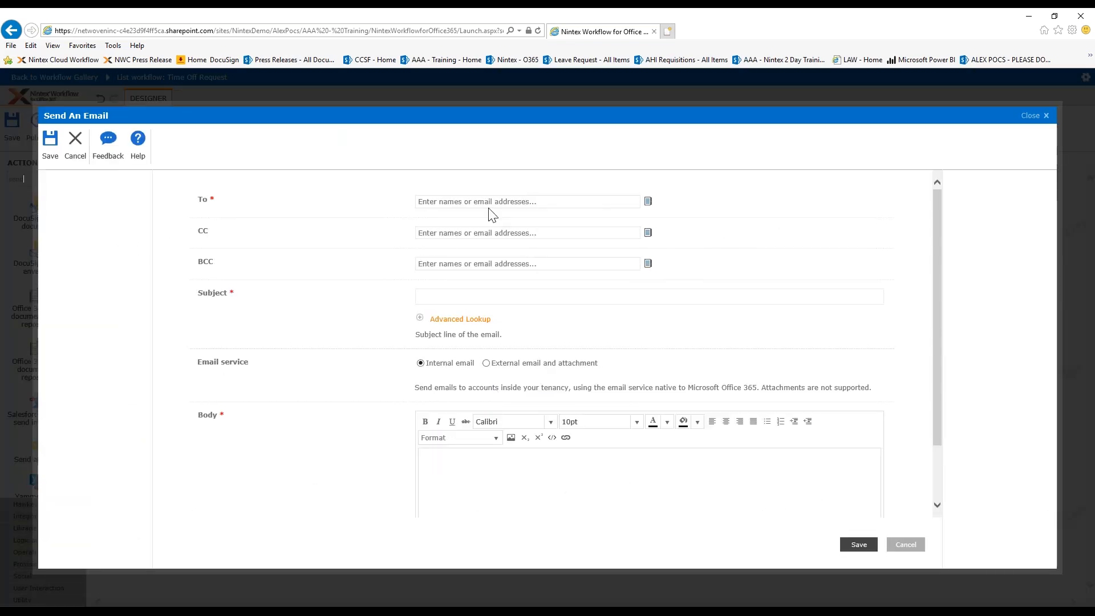
Set the email's To recipient to the Workflow Context value Initiator
click(493, 202)
click(648, 201)
click(534, 238)
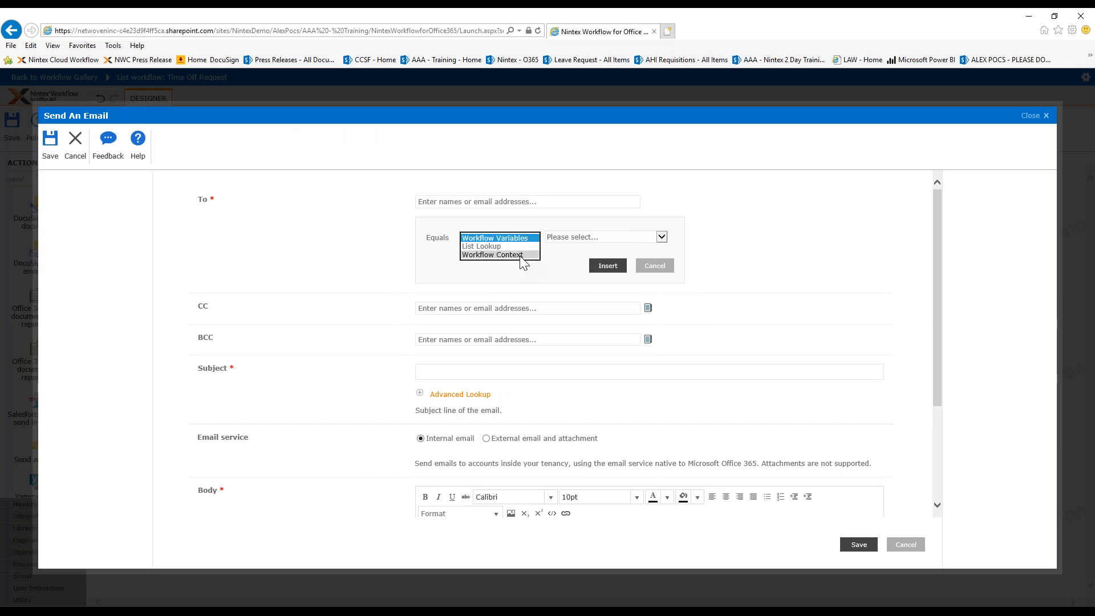
click(520, 255)
click(662, 237)
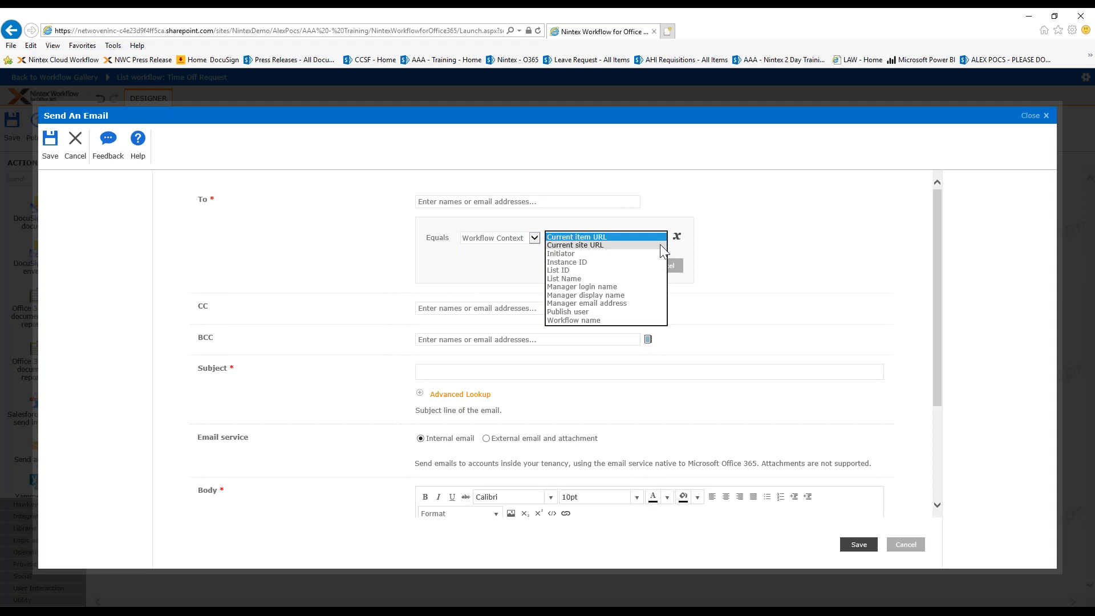
click(656, 253)
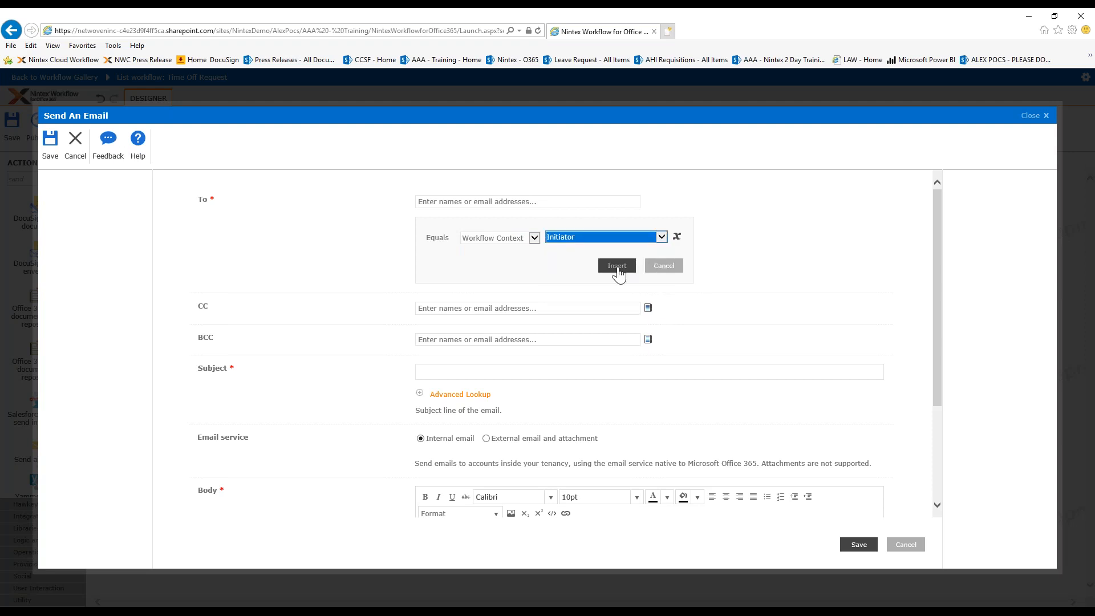
click(617, 266)
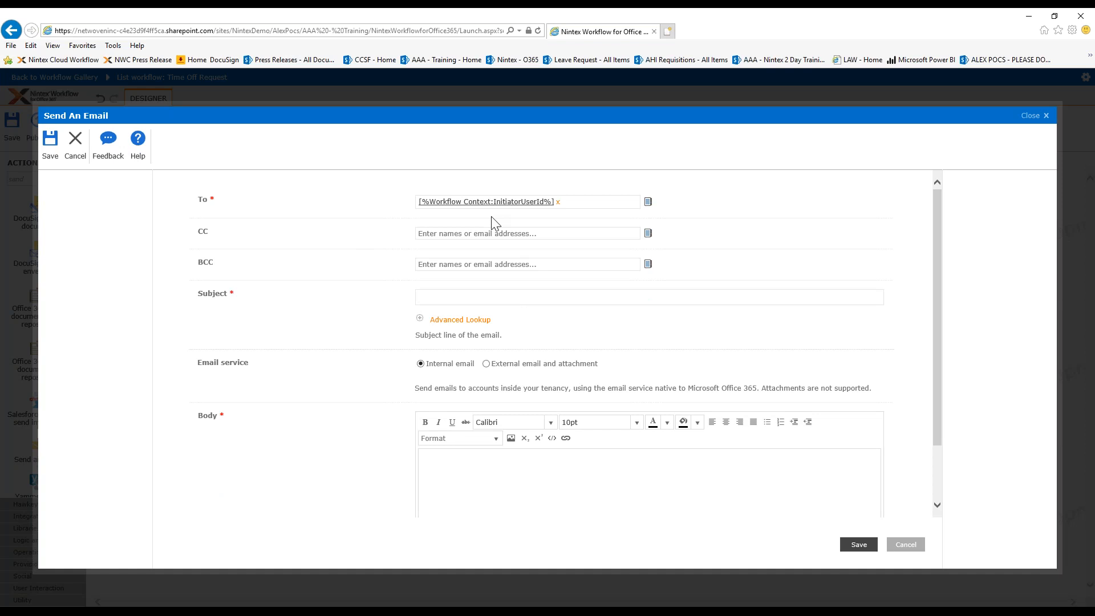
Set the email's subject to "You have been approved!!"
text(You have bee)
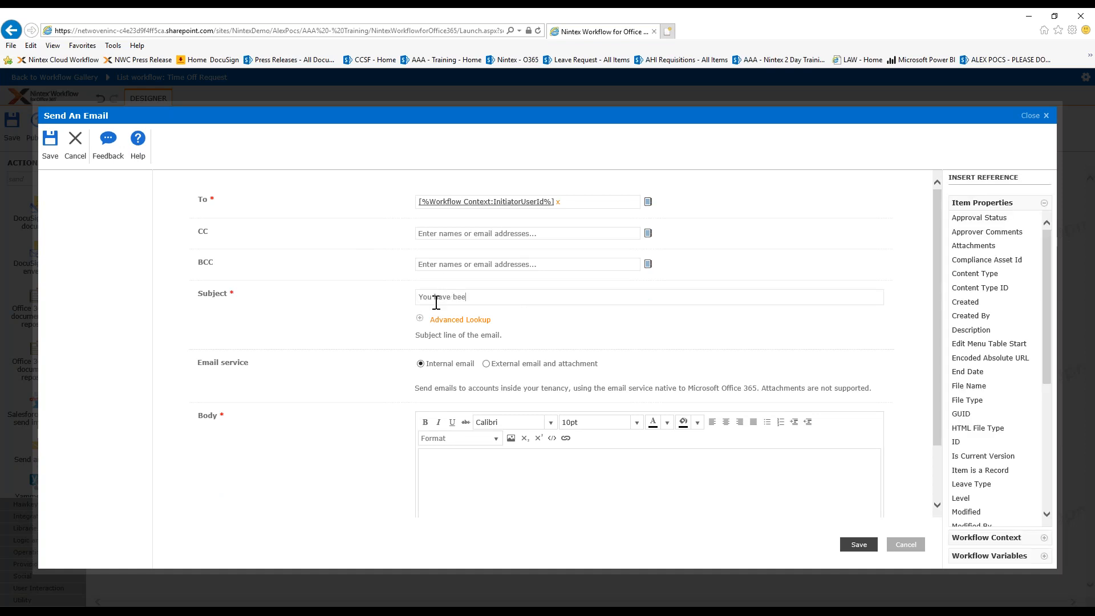
text(n appoved)
text(r)
Write the email body "You have been approved! -" followed by the item's Leave Type reference, and save the email action
scroll(690, 511, down, 1)
scroll(528, 429, down, 1)
click(529, 429)
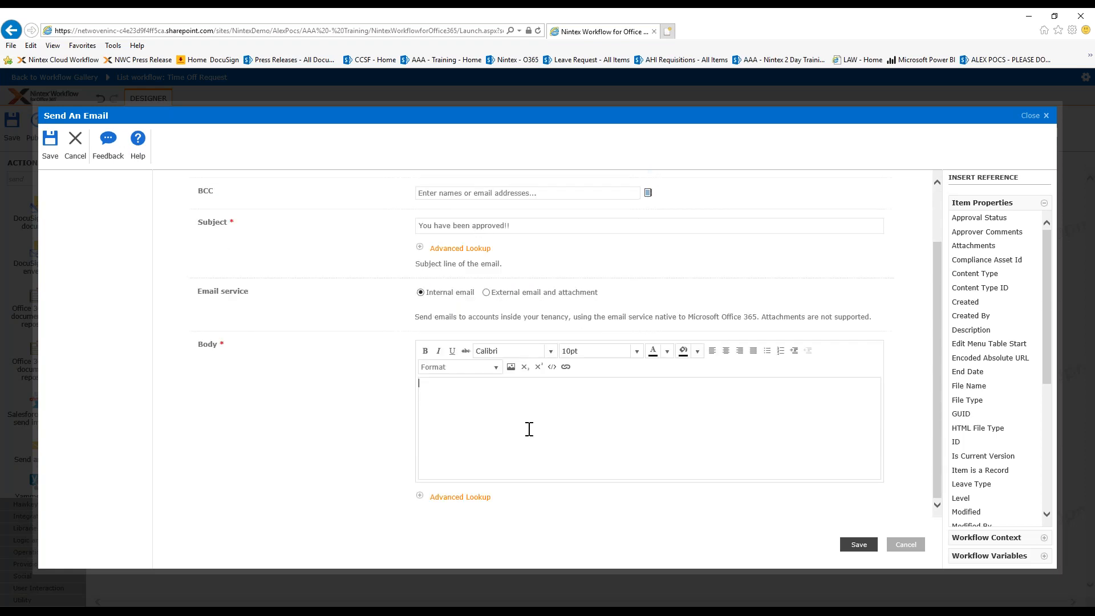
text(You have been approved! -)
drag(1047, 348, 1043, 410)
double_click(984, 361)
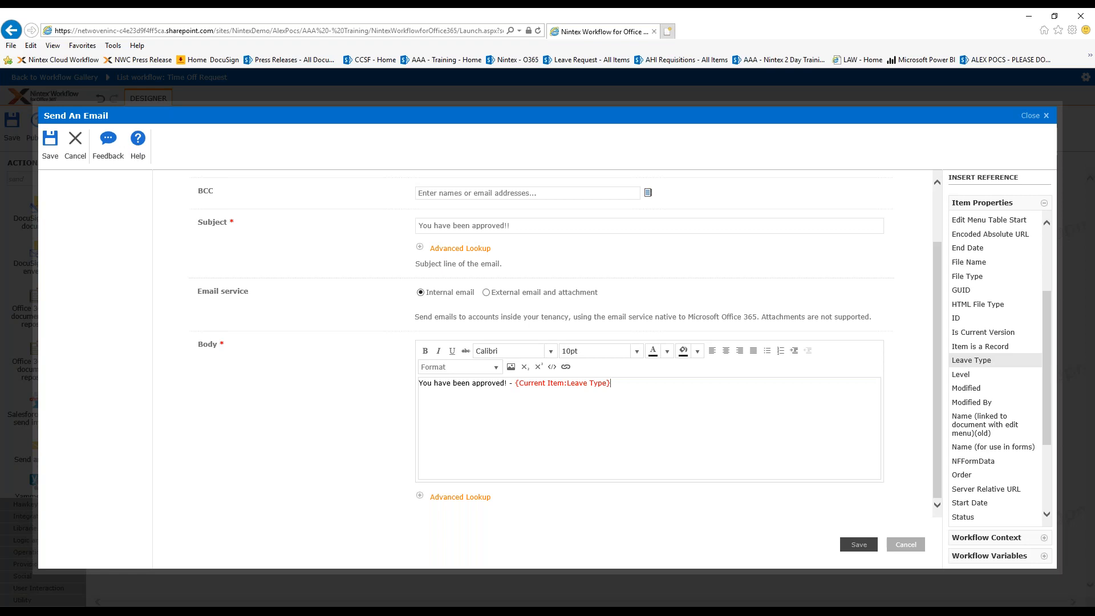
click(860, 546)
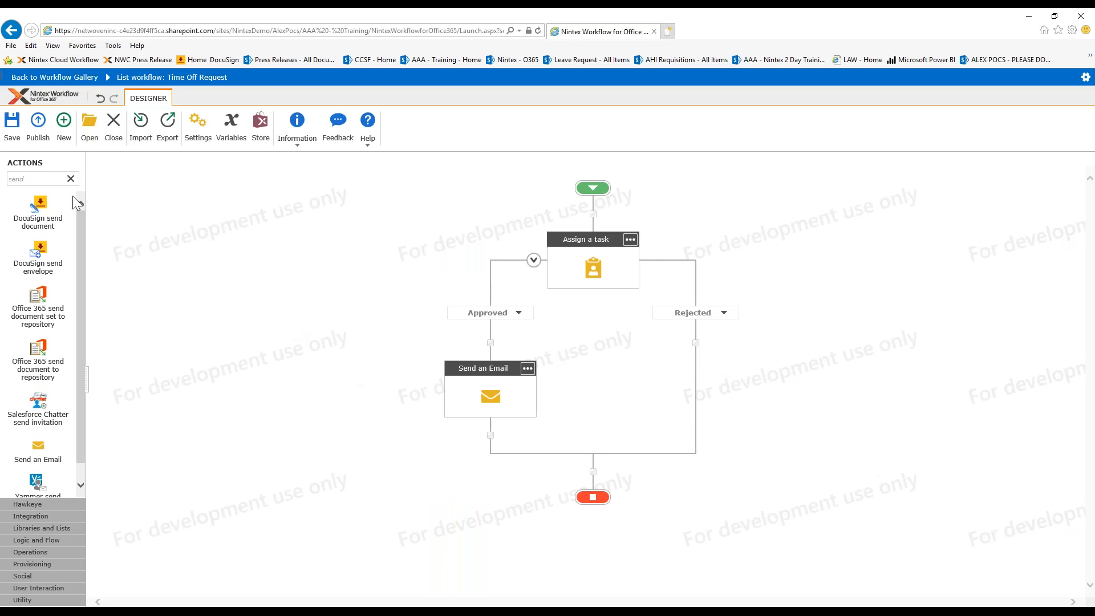
Add a Create List Item action below the Send an Email action in the Approved branch and open its configuration
click(37, 180)
key(ctrl+a)
text(crea)
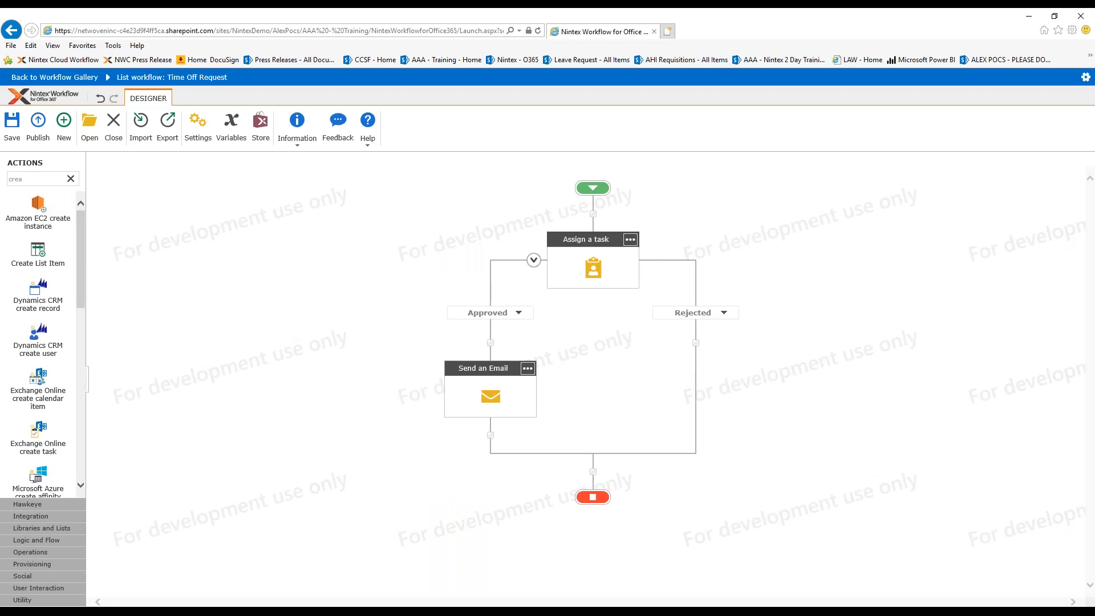
drag(38, 251, 491, 440)
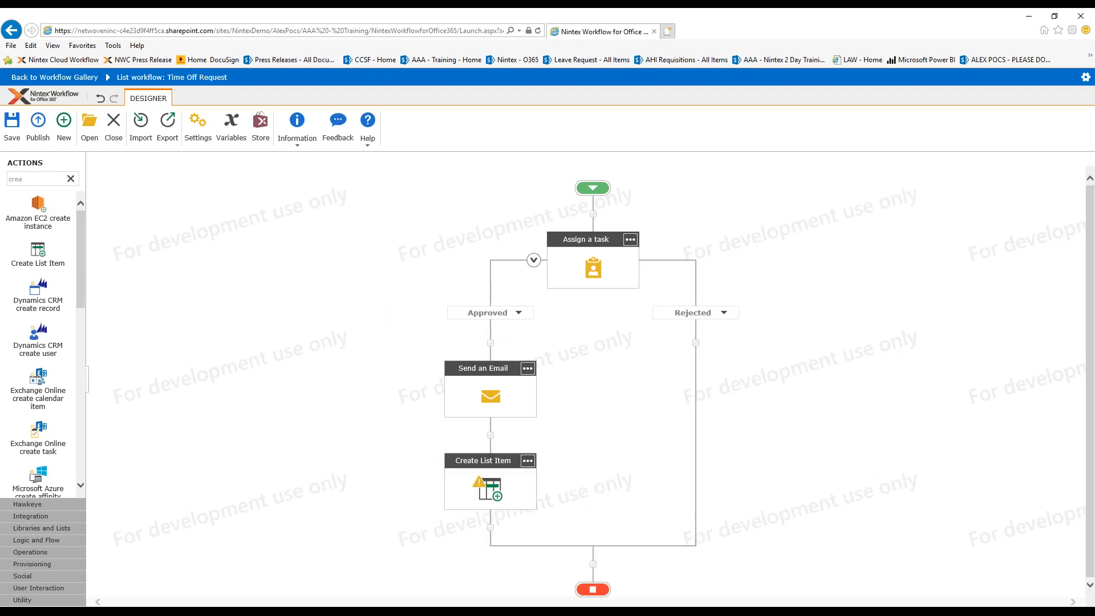
double_click(494, 459)
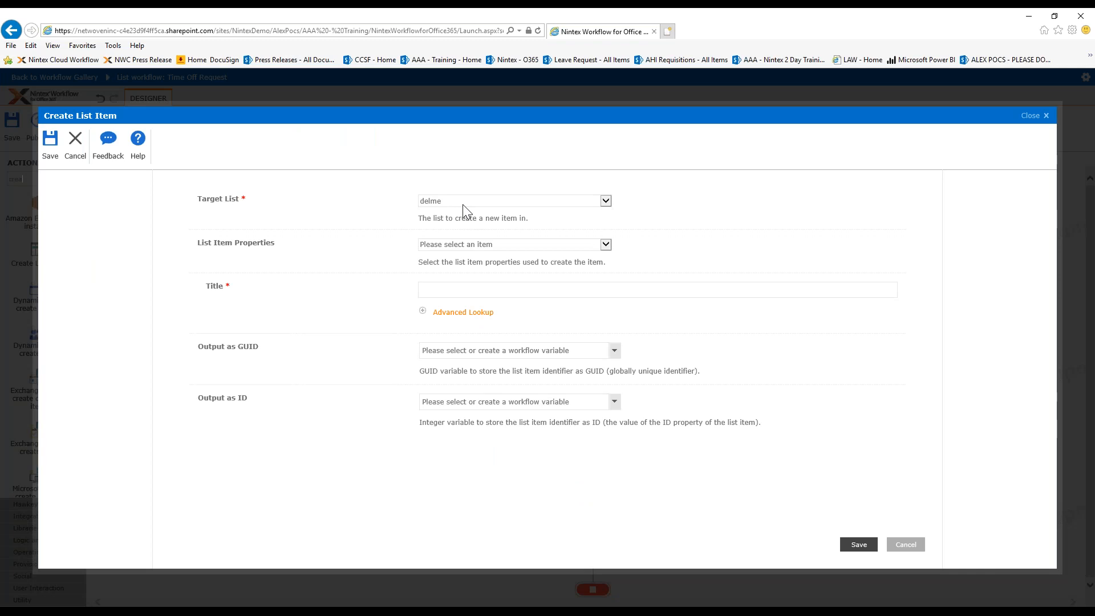
Set the Create List Item action's target list to Leave Calendar and accept the removal of configured fields
click(463, 201)
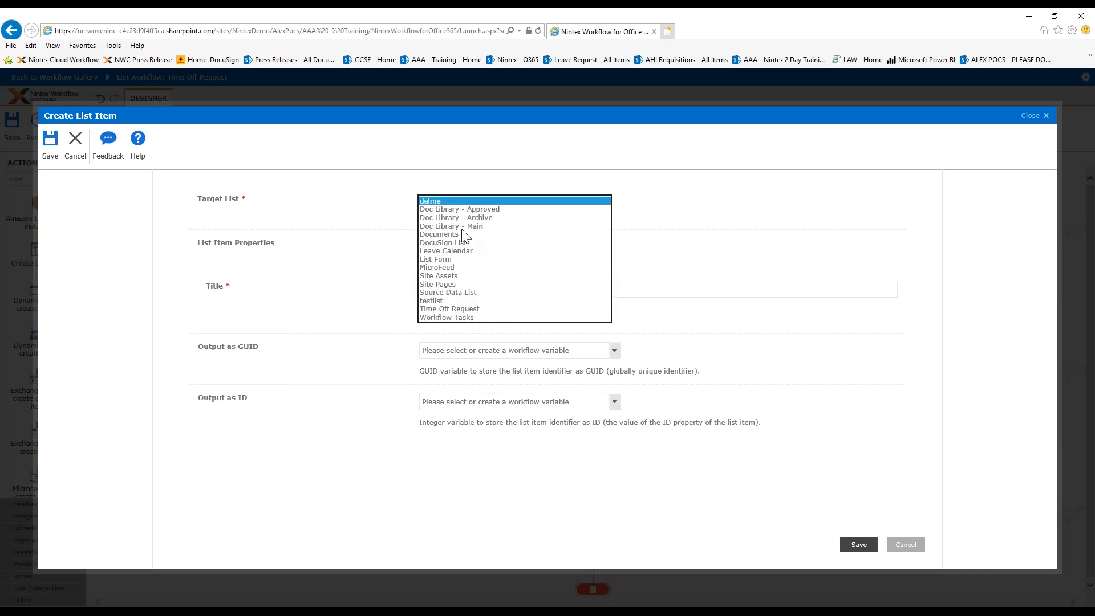
click(463, 251)
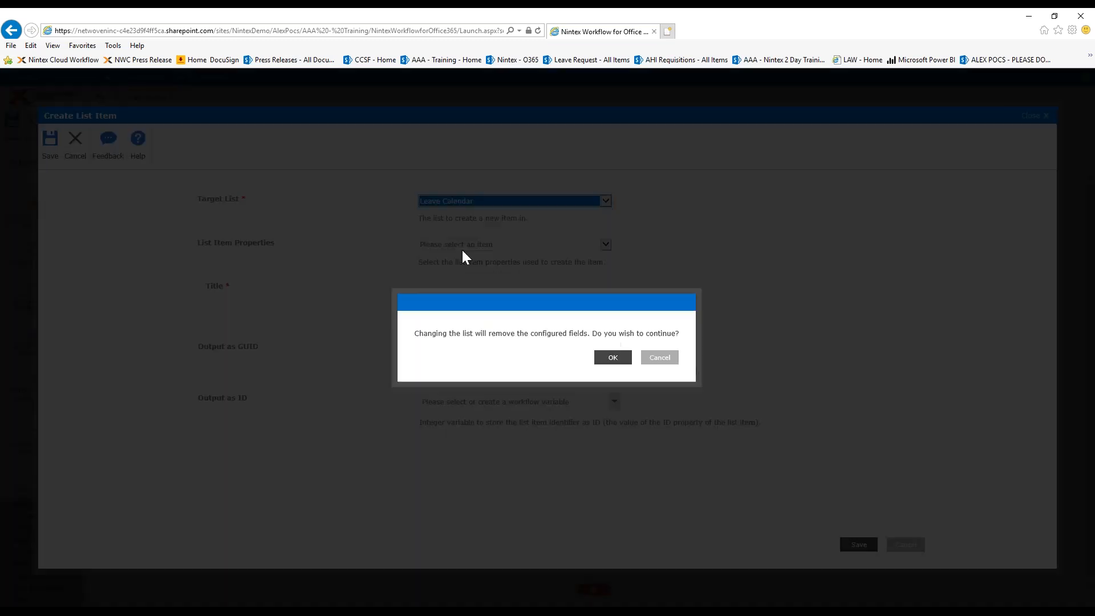
click(610, 361)
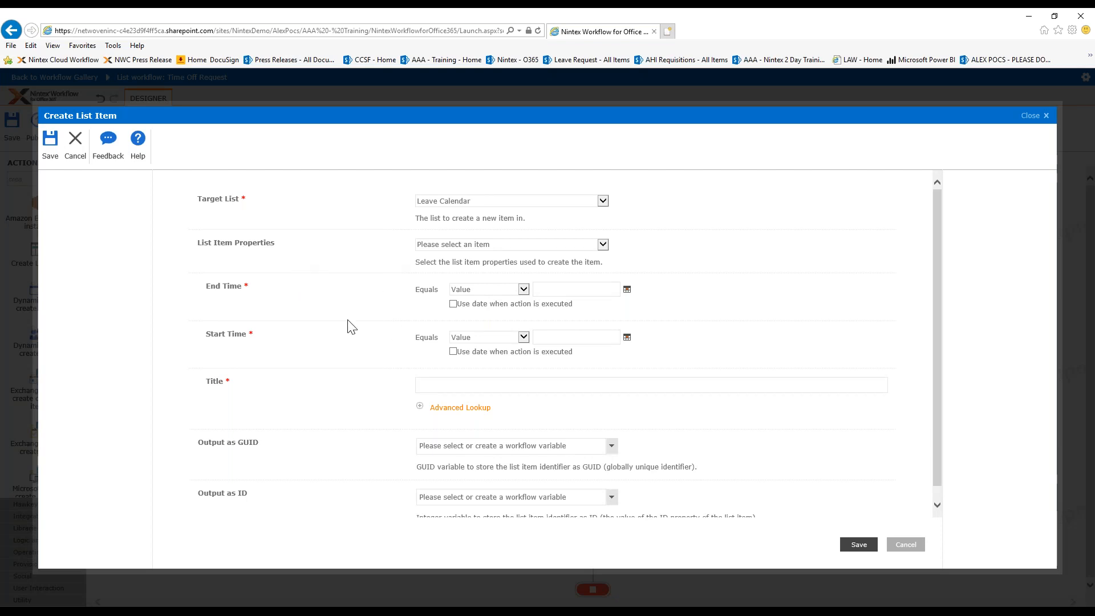
Set the End Time to a List Lookup of the current item's End Date
click(524, 290)
click(502, 306)
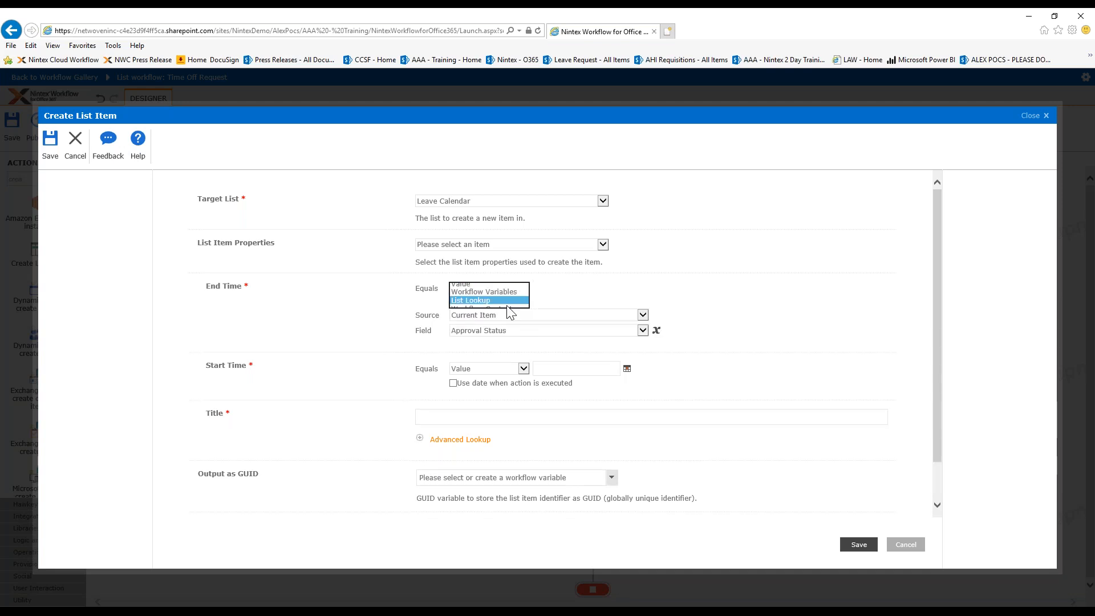
click(526, 331)
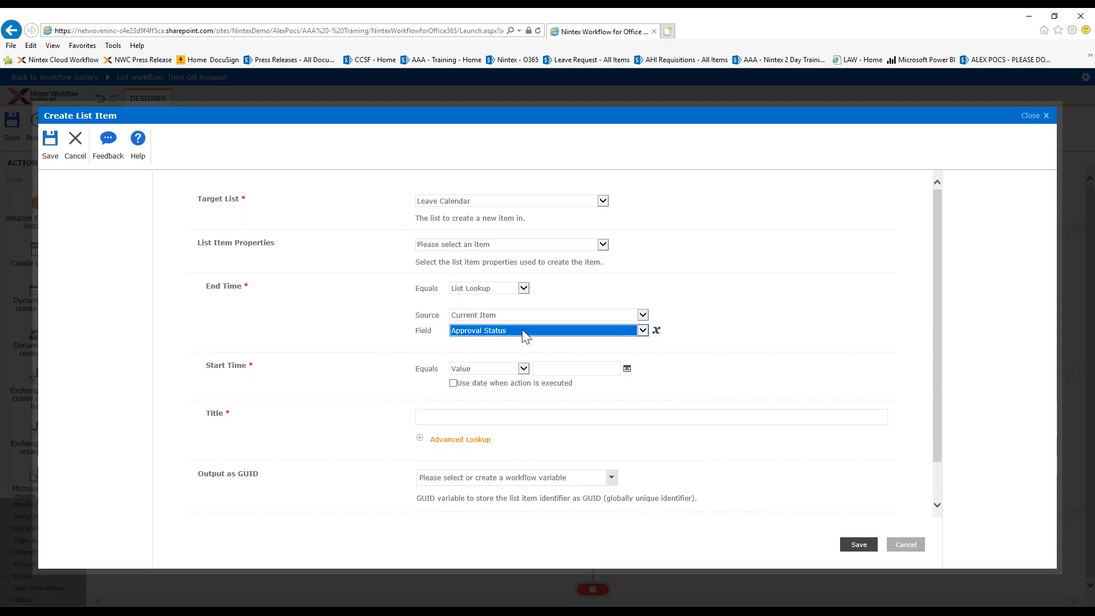
click(522, 331)
click(523, 422)
Set the Start Time to a List Lookup of the current item's Start Date
click(524, 370)
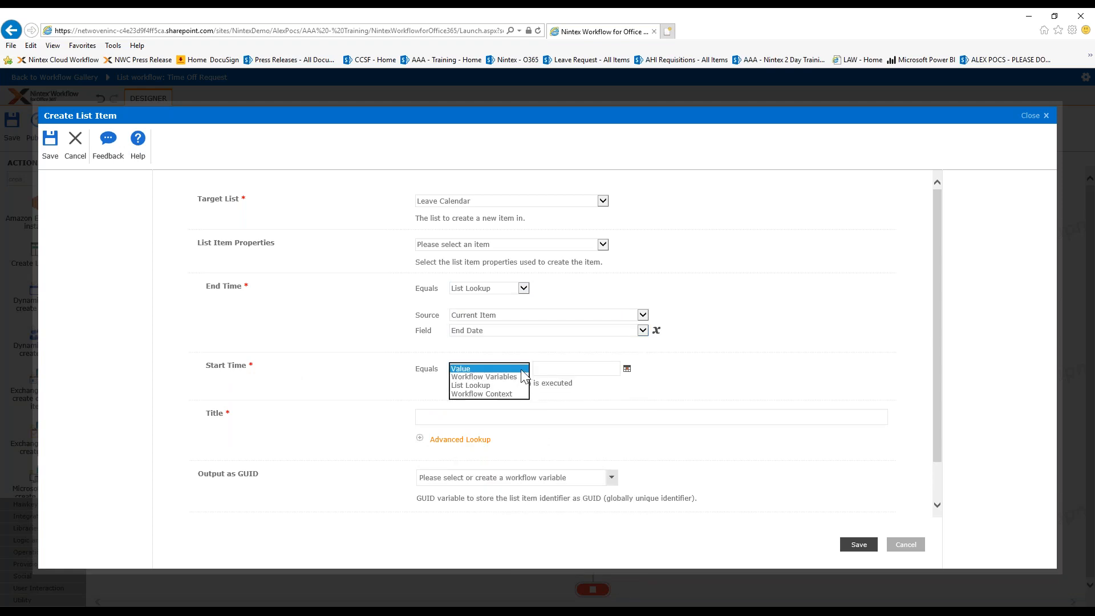
click(511, 385)
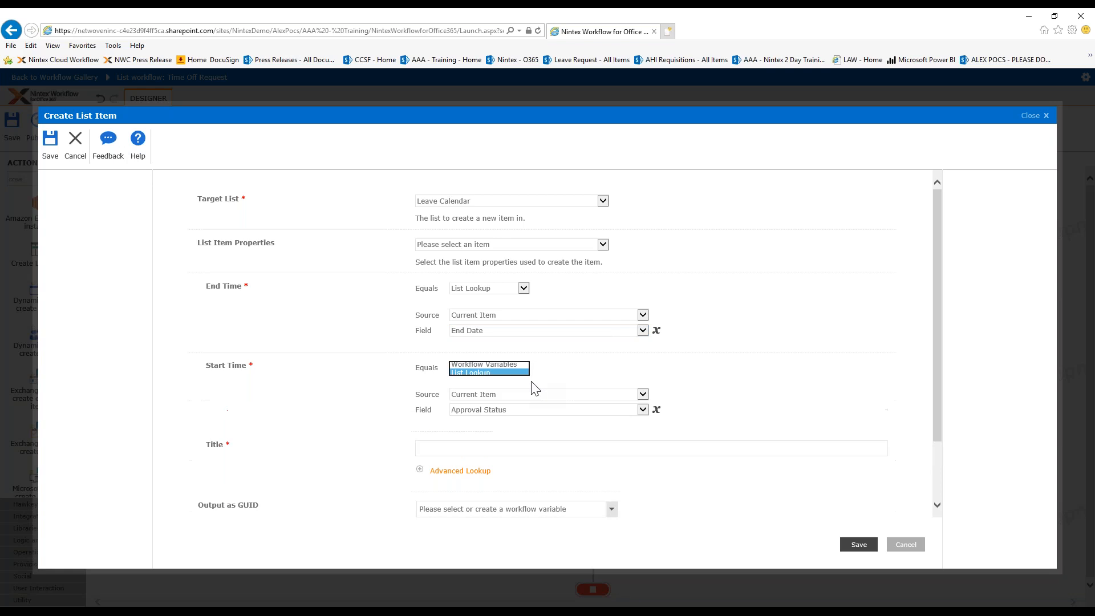
click(583, 409)
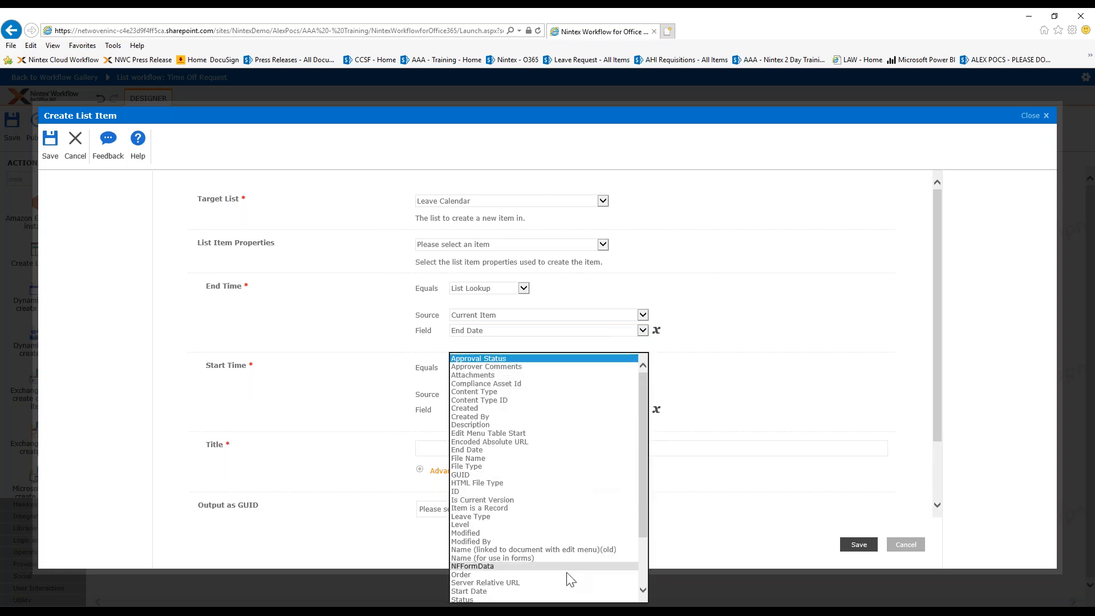
click(560, 589)
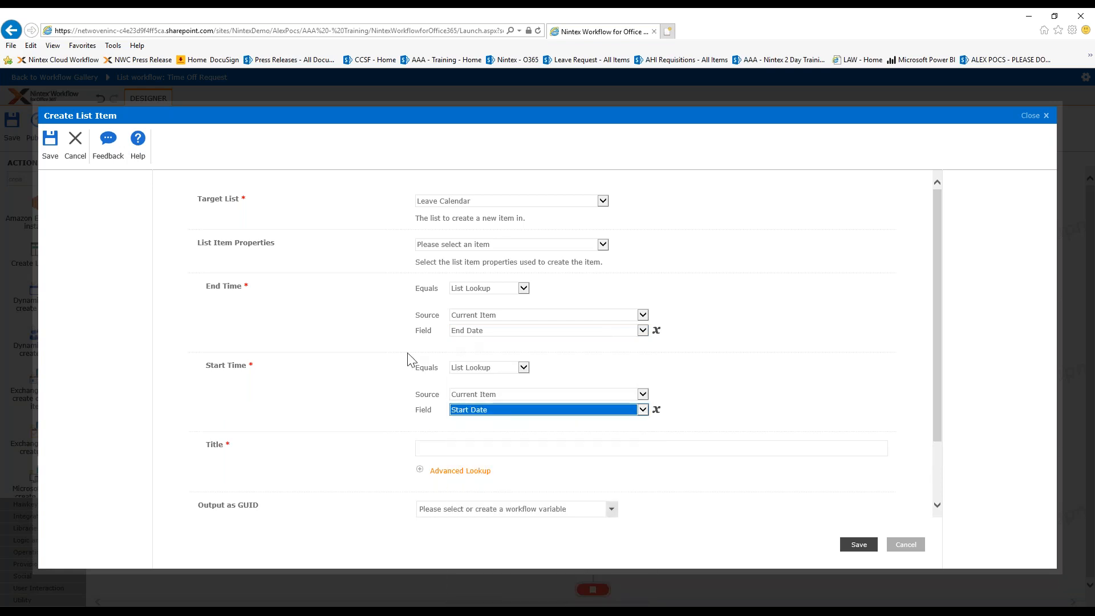
Build the Title from the Initiator display name reference, " - " and the item's Leave Type reference, and save the action
scroll(718, 414, down, 3)
click(447, 371)
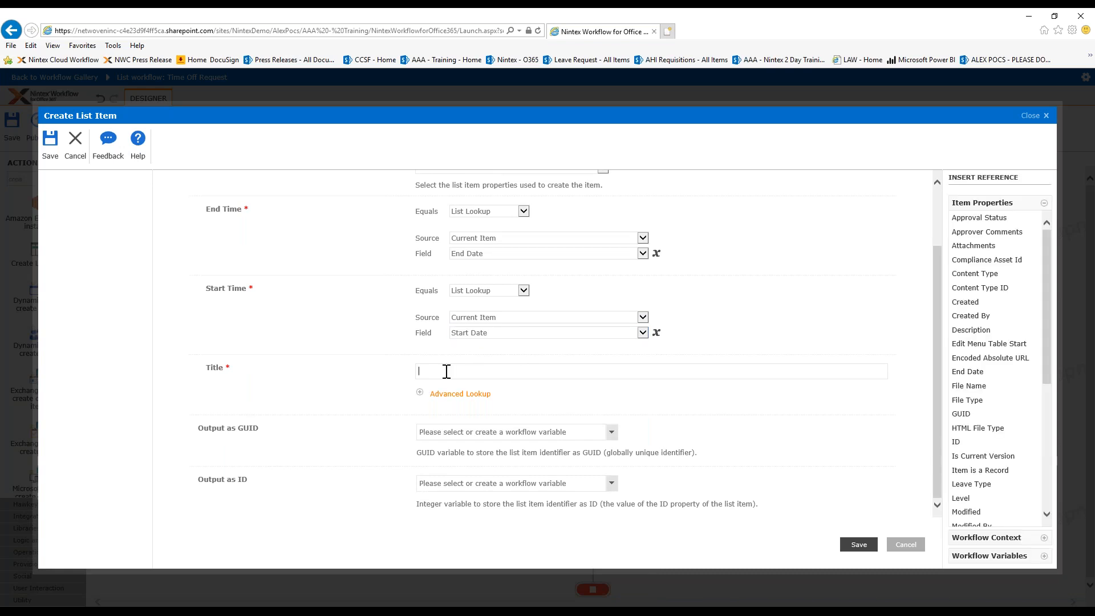
scroll(1051, 338, down, 3)
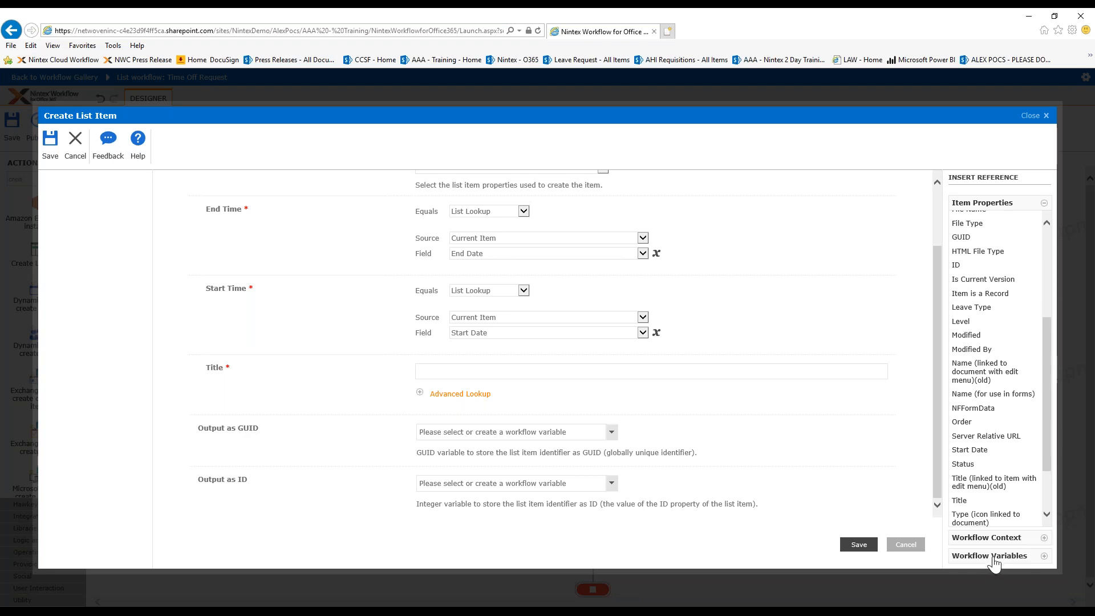
click(995, 538)
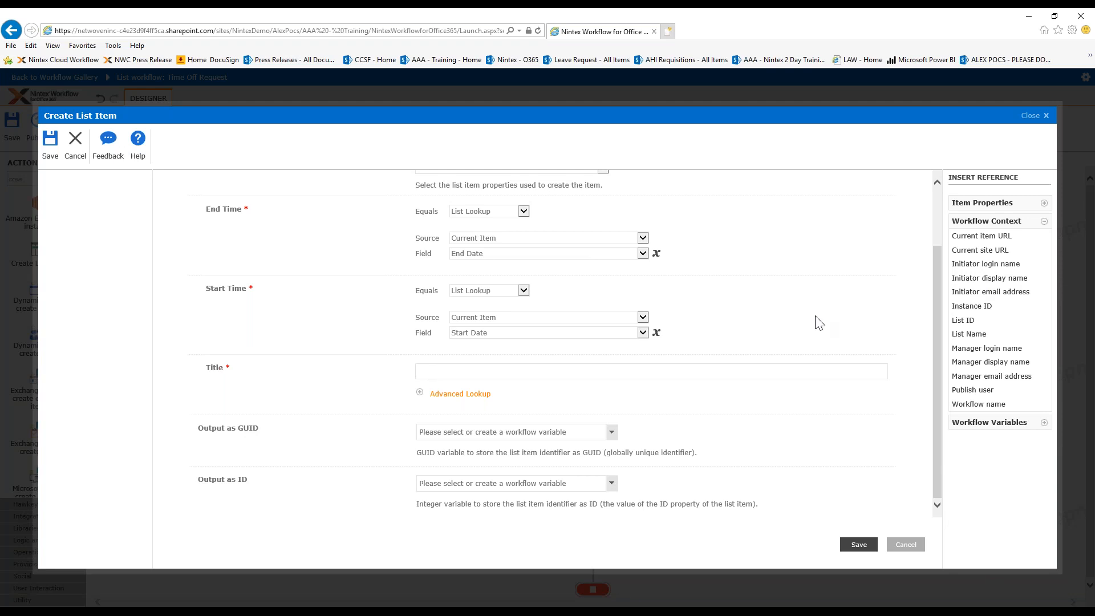
click(987, 279)
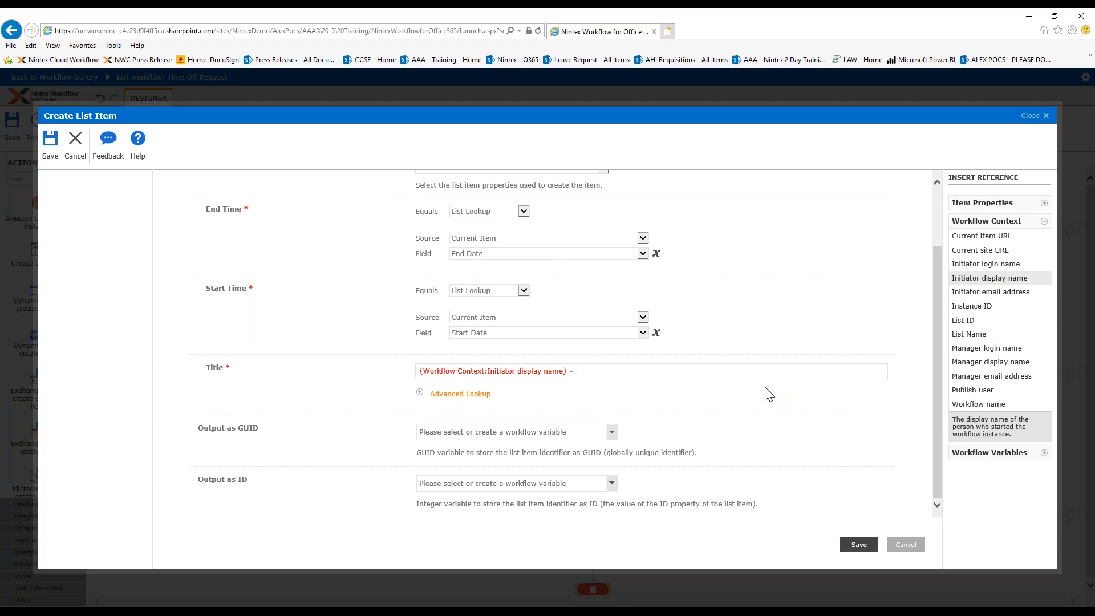
click(994, 207)
drag(1050, 279, 1048, 297)
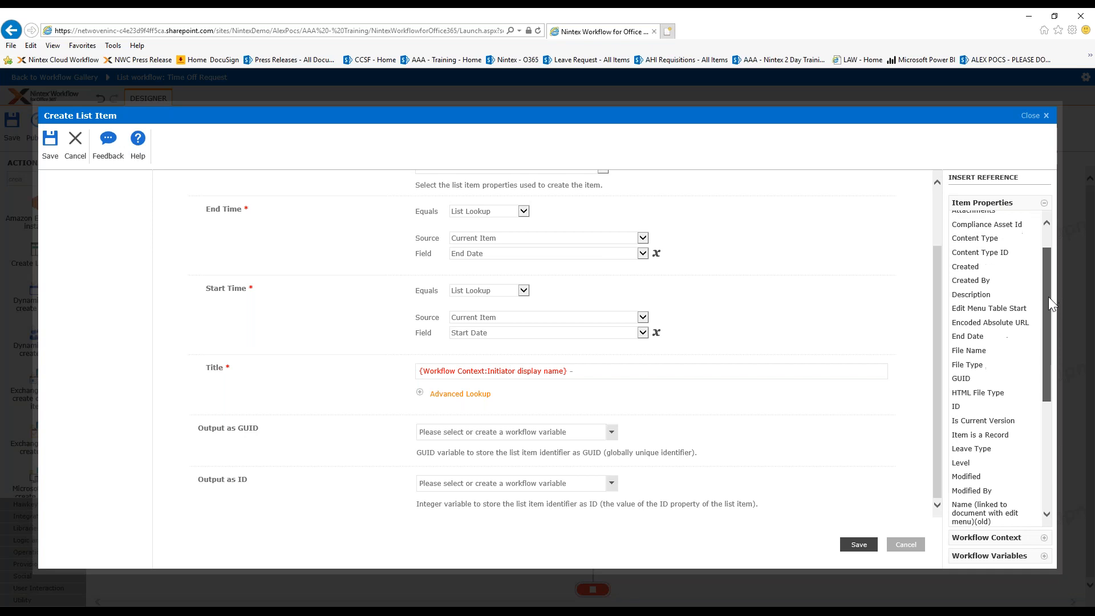
click(972, 449)
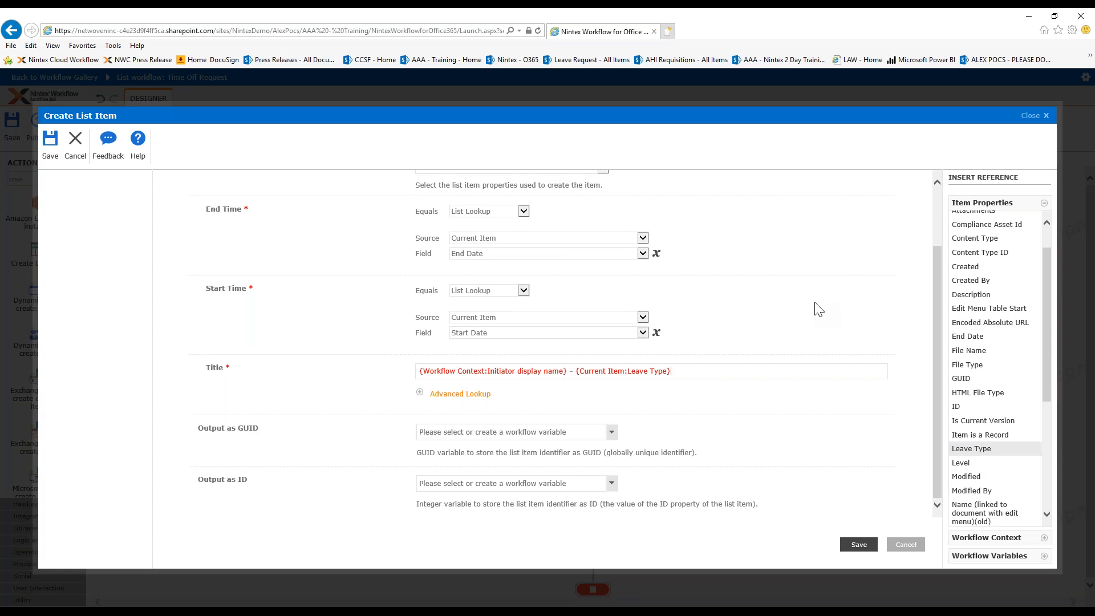
click(855, 545)
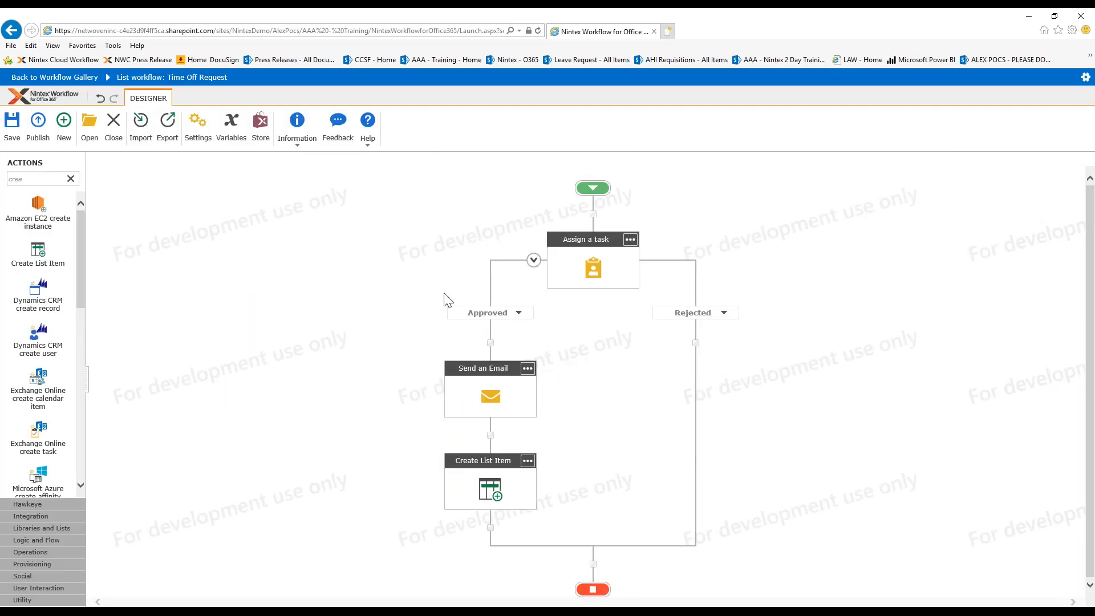
Add an Update List Item action above the Assign a task action and open its configuration
double_click(26, 179)
text(upda)
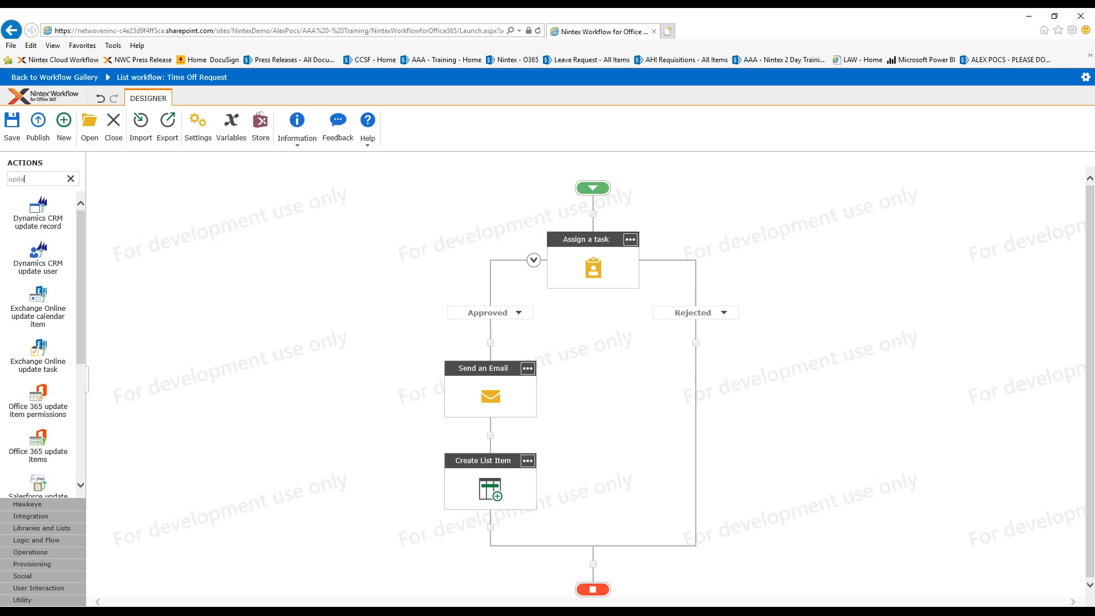
drag(79, 345, 86, 422)
drag(40, 480, 594, 214)
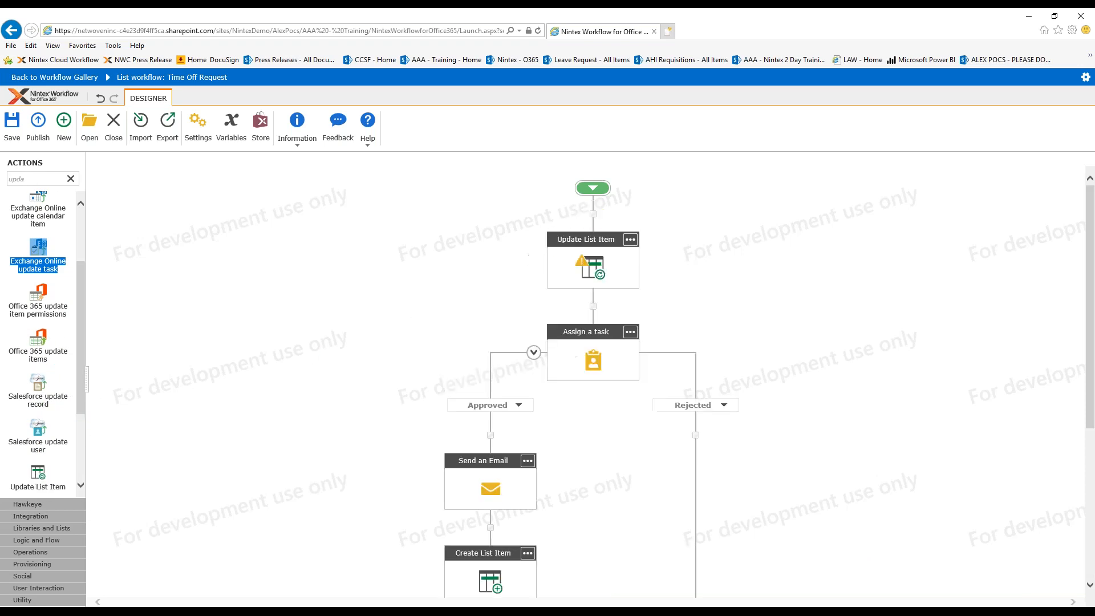
double_click(598, 272)
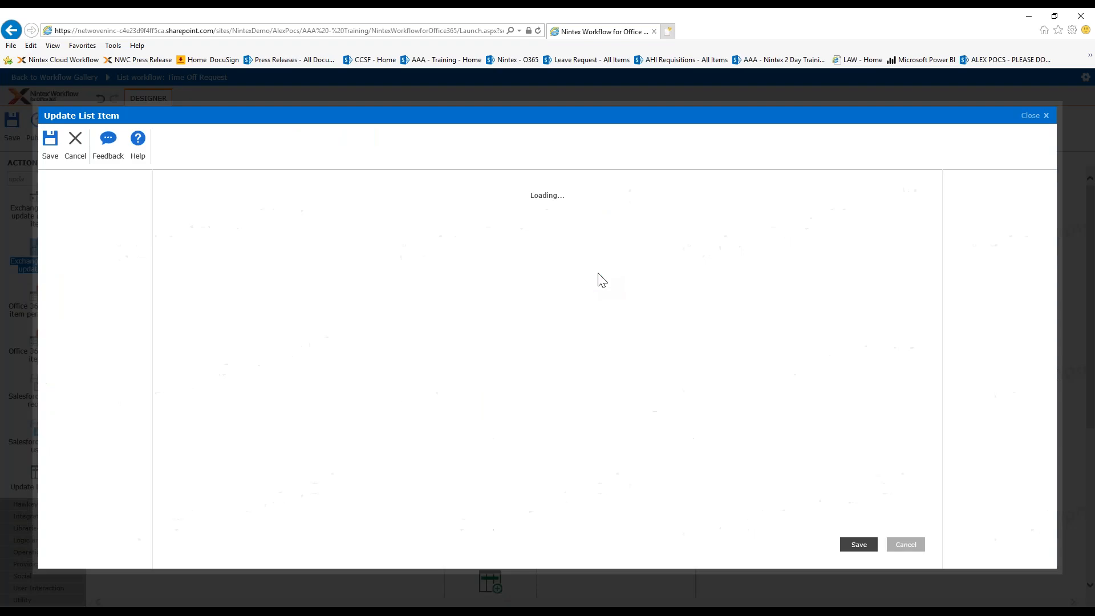
Add the current item's Status property with the value "Under Review" and save the update action
click(489, 232)
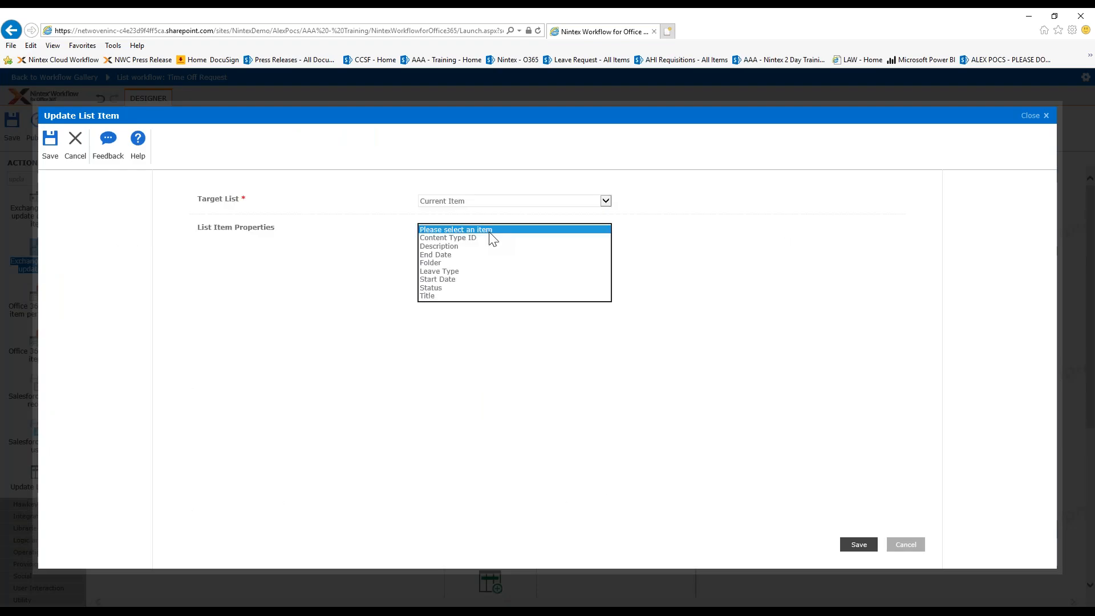
click(471, 287)
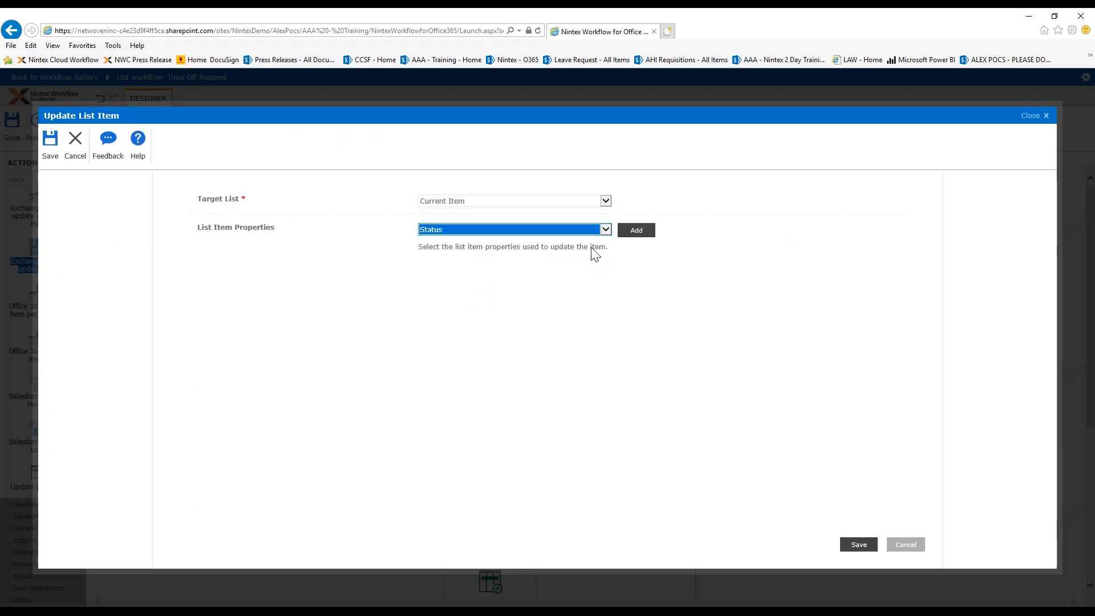
click(627, 234)
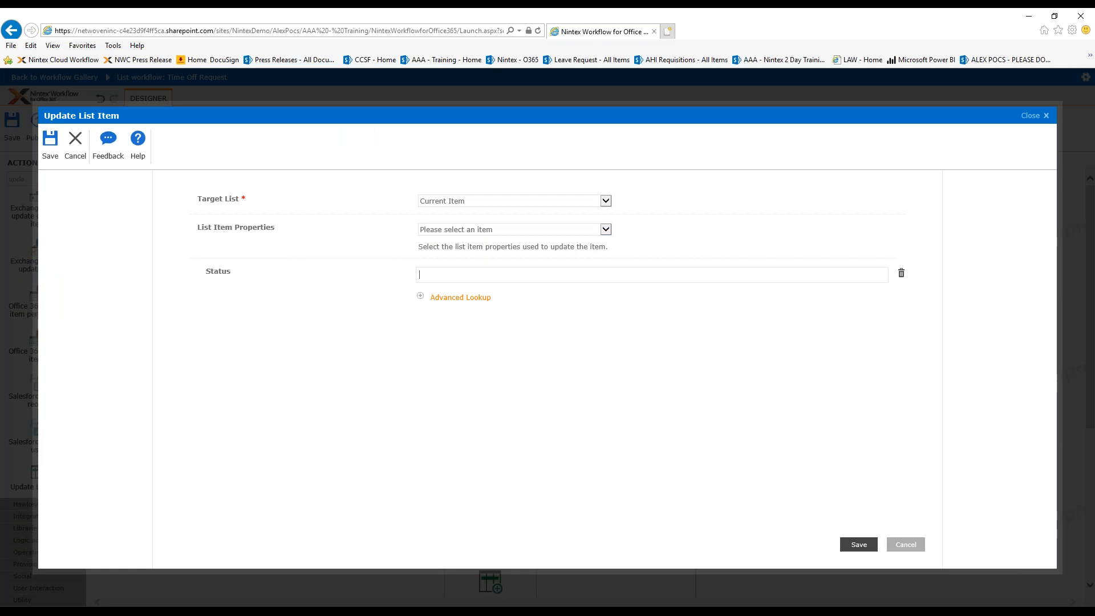
text(Unxer)
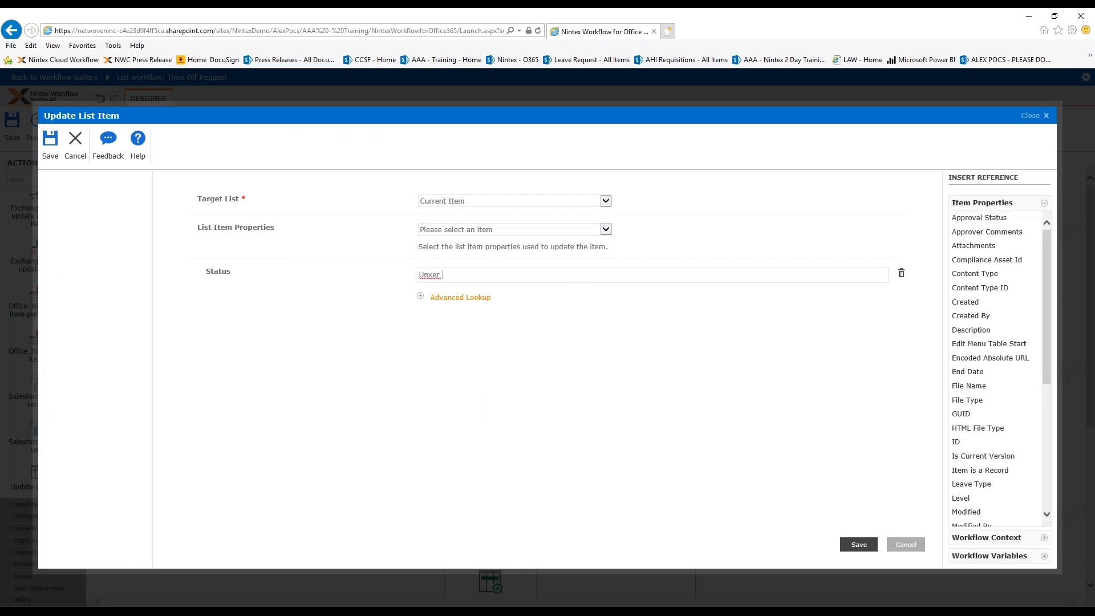
key(BackSpace)
key(BackSpace)
key(BackSpace)
text(nder Review)
click(859, 544)
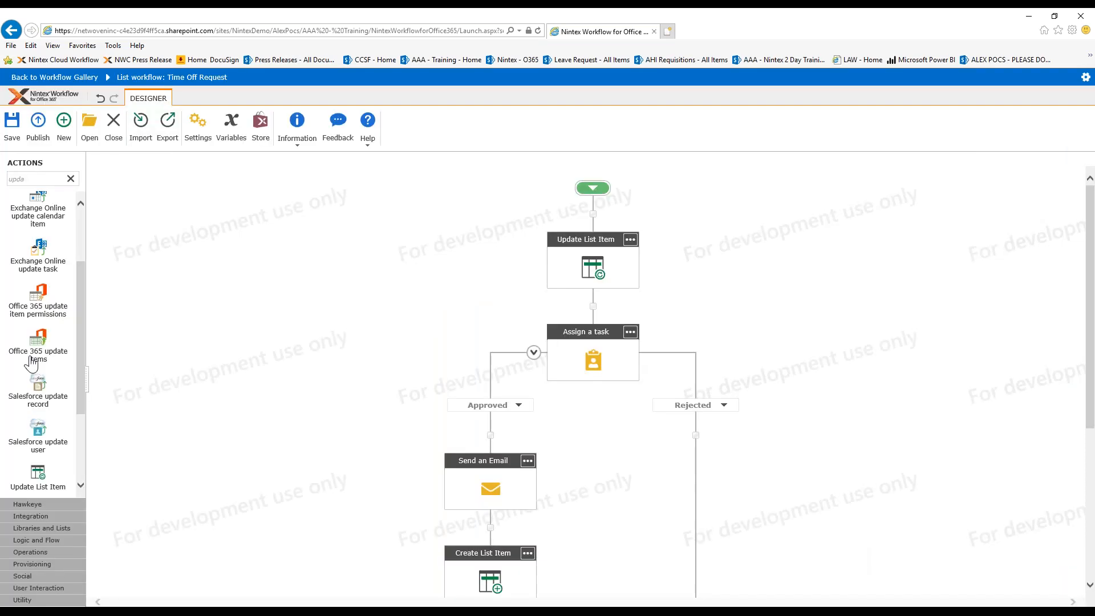
Add an Update List Item action at the start of the Approved branch and include the current item's Status property
drag(38, 474, 510, 473)
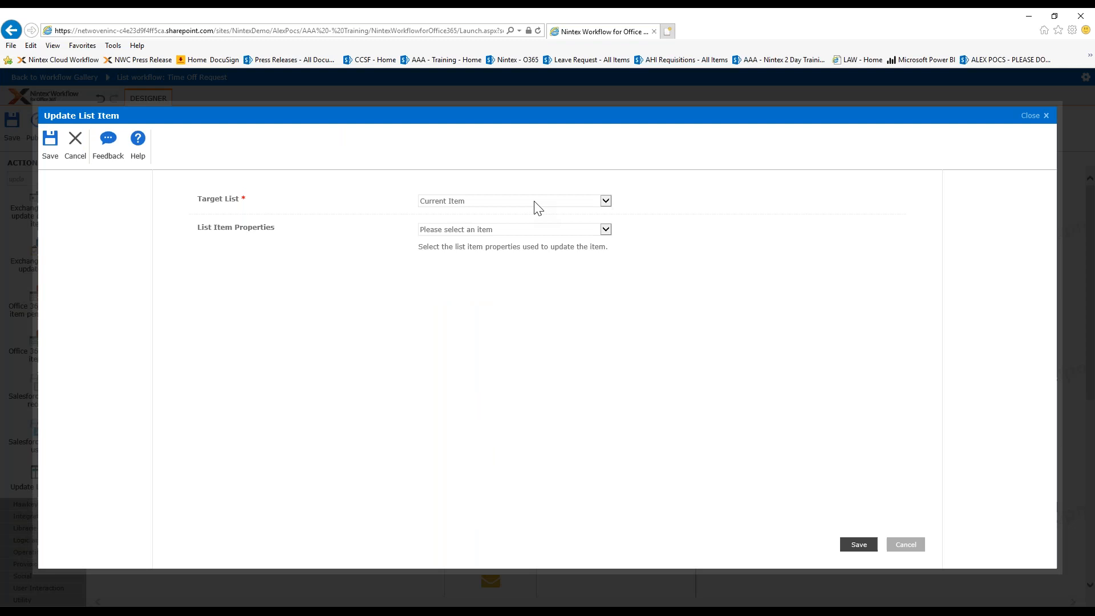
click(533, 207)
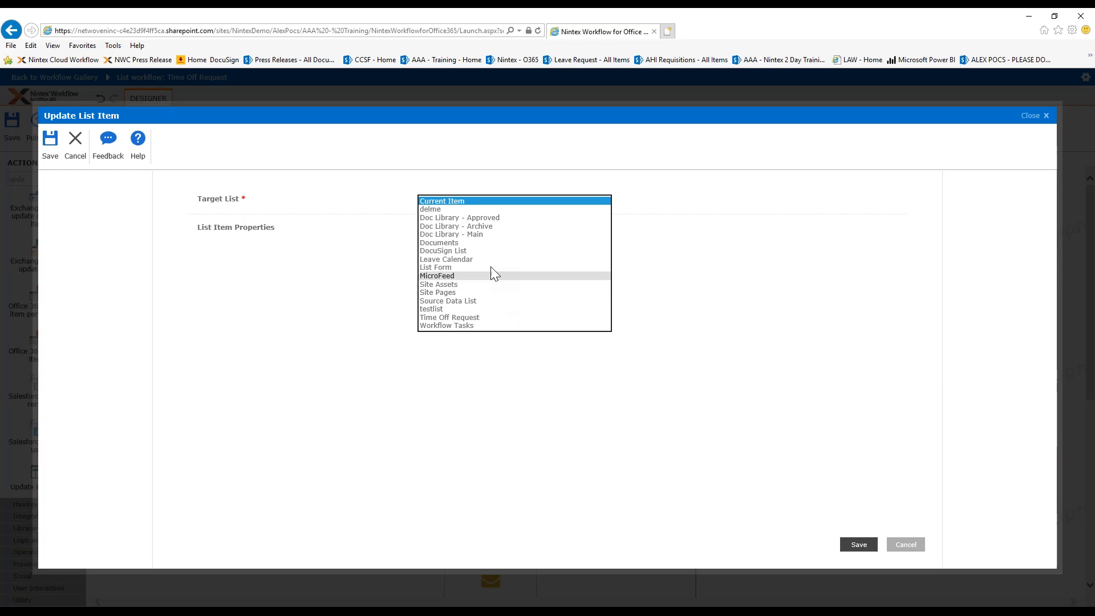
click(489, 182)
click(495, 229)
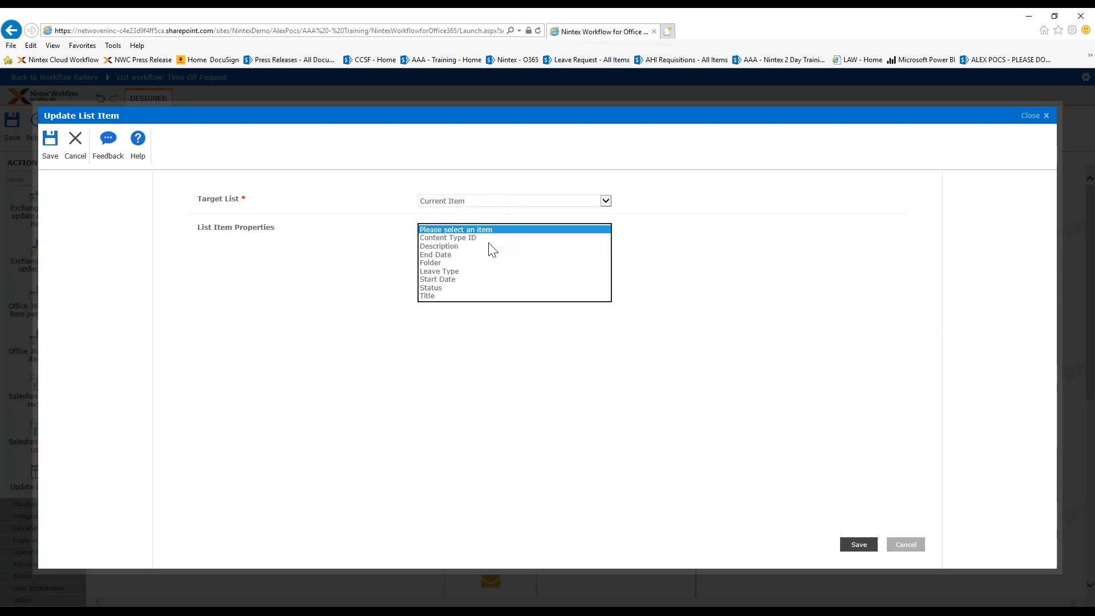
click(481, 288)
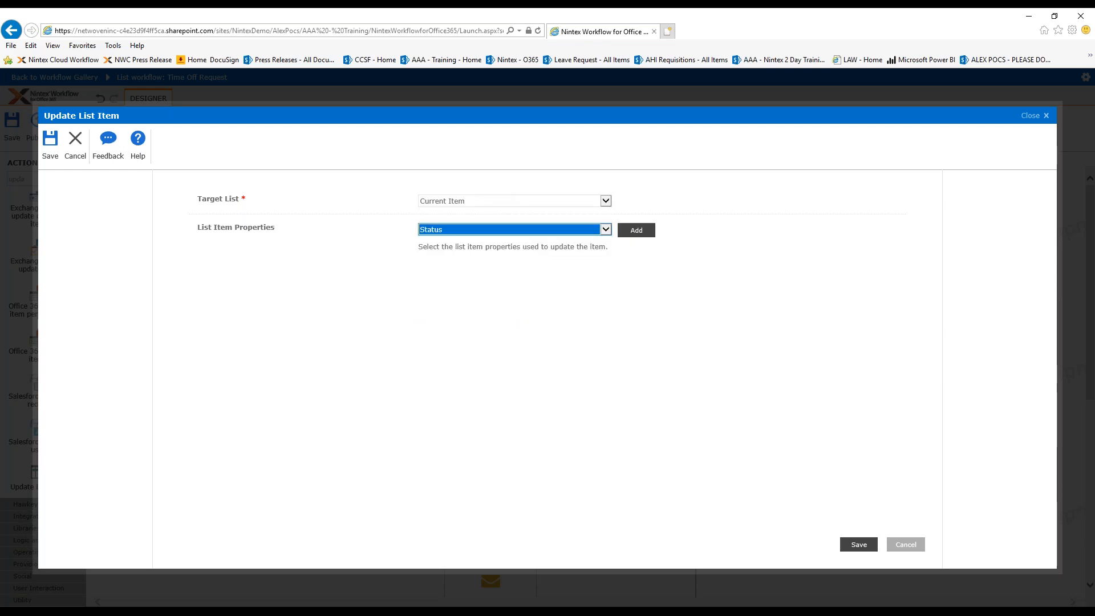
click(636, 229)
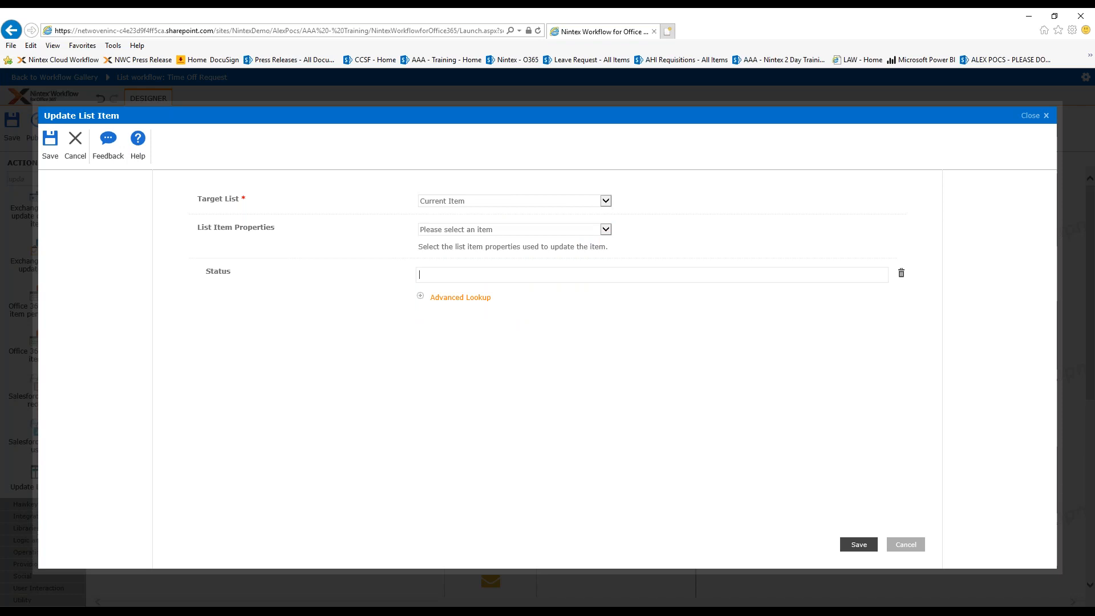
Set the Status value to "Approved by " followed by the Manager display name workflow context reference, and save the Update List Item action
text(Approeve)
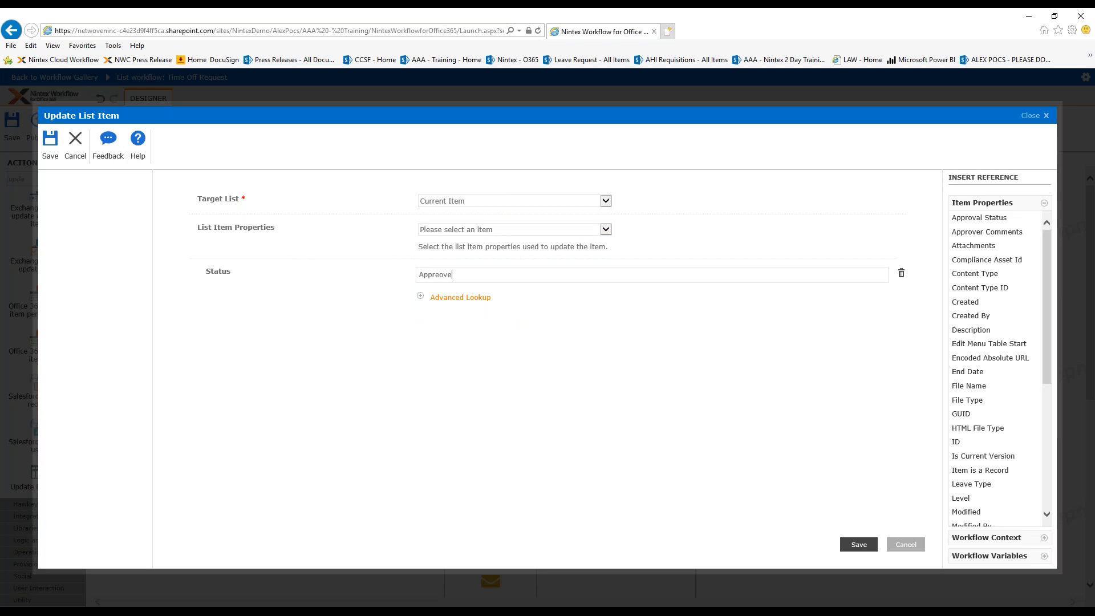
text(o)
scroll(1050, 359, down, 3)
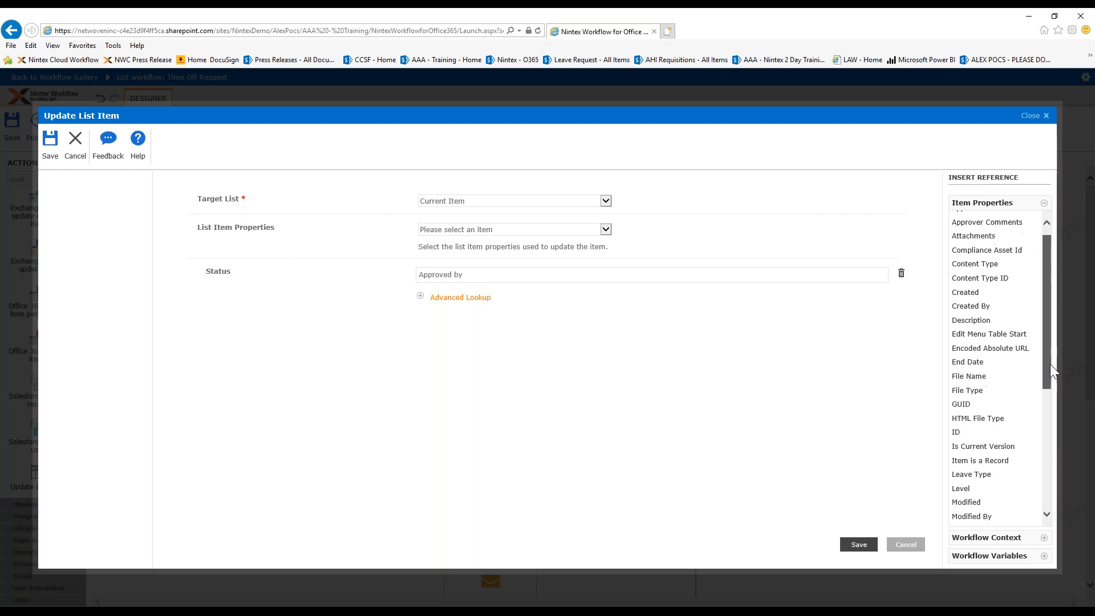
click(1004, 538)
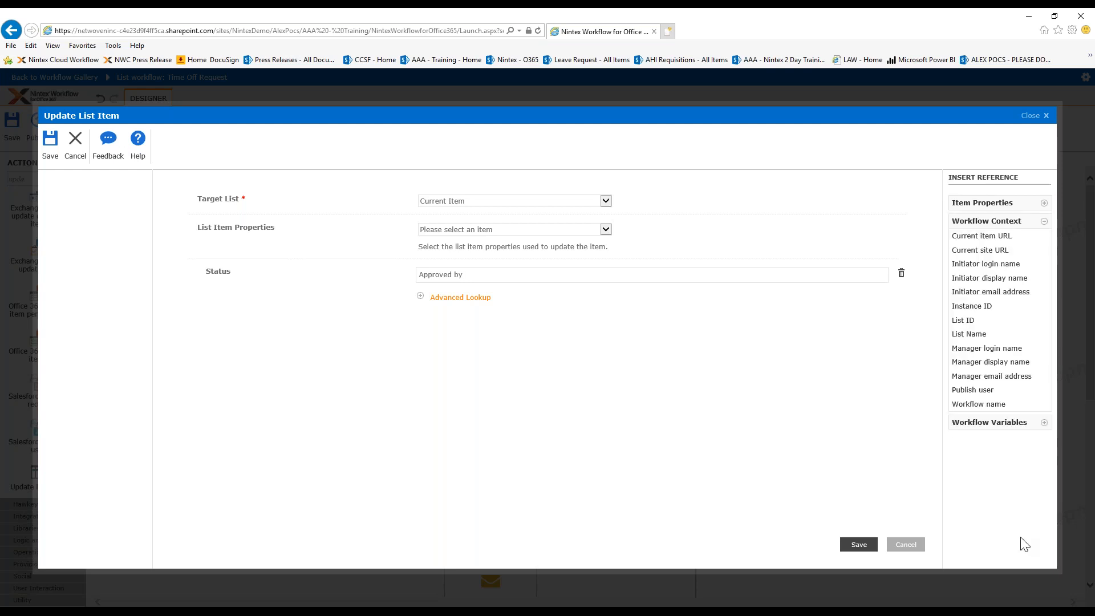
click(474, 277)
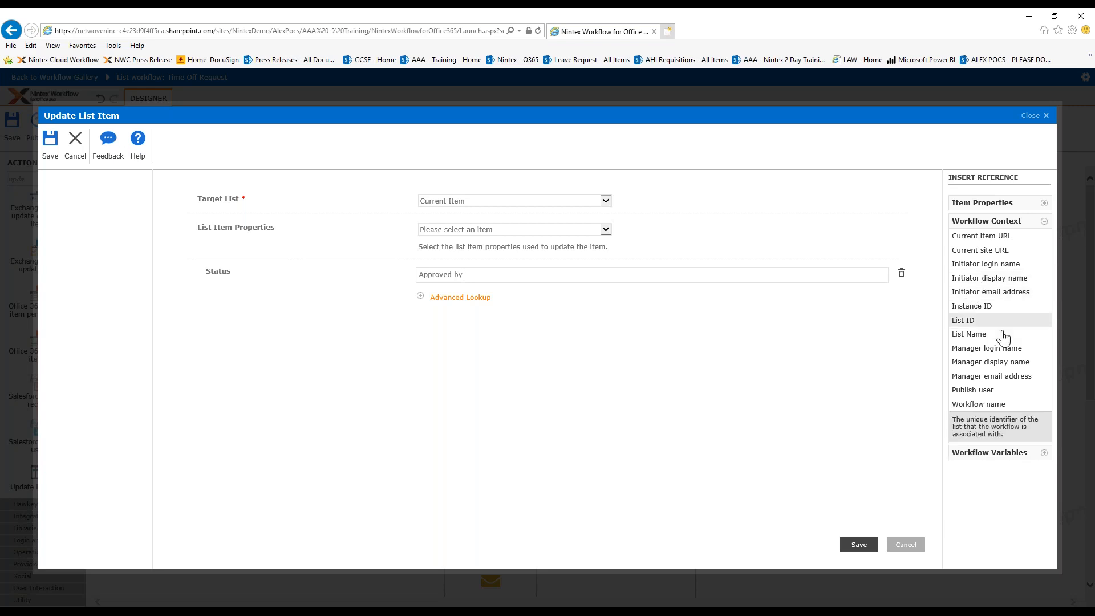
click(1007, 364)
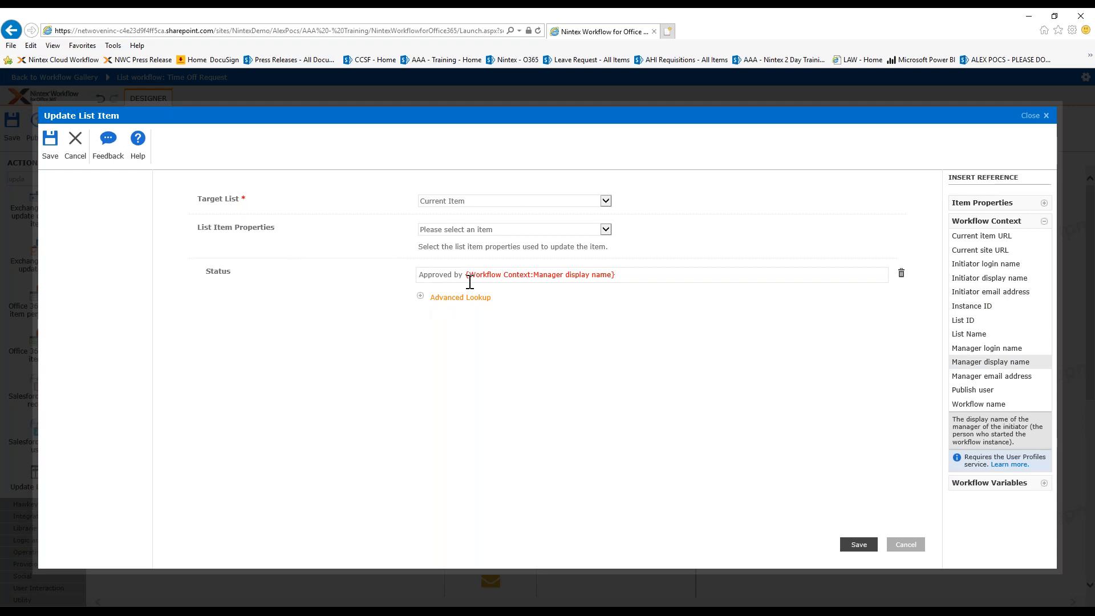
click(859, 544)
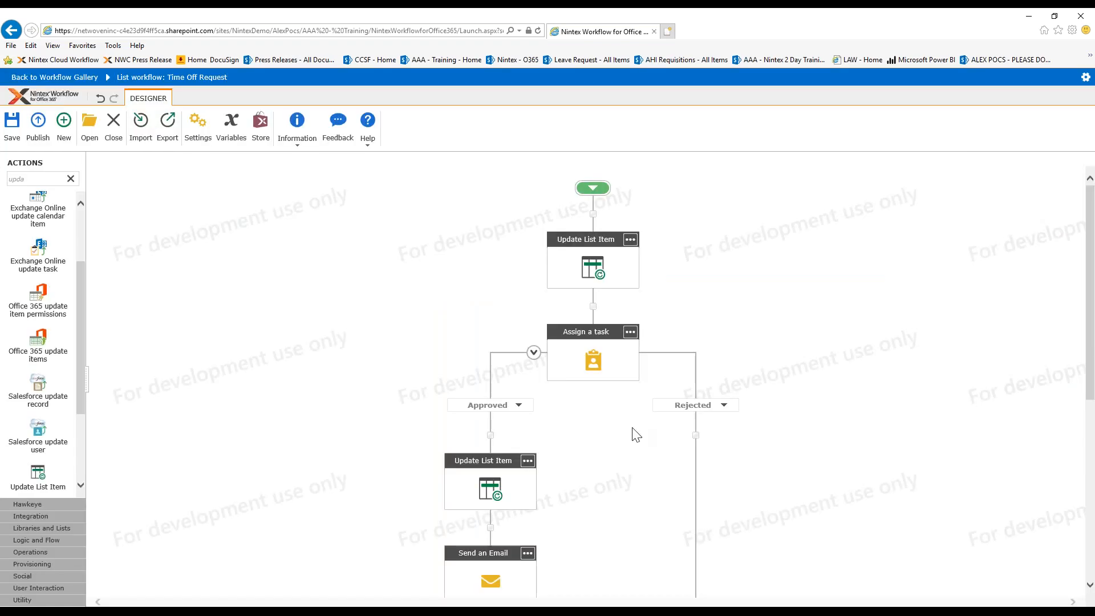
Publish the workflow under the name Time of WF1 for development use and dismiss the confirmation
click(38, 126)
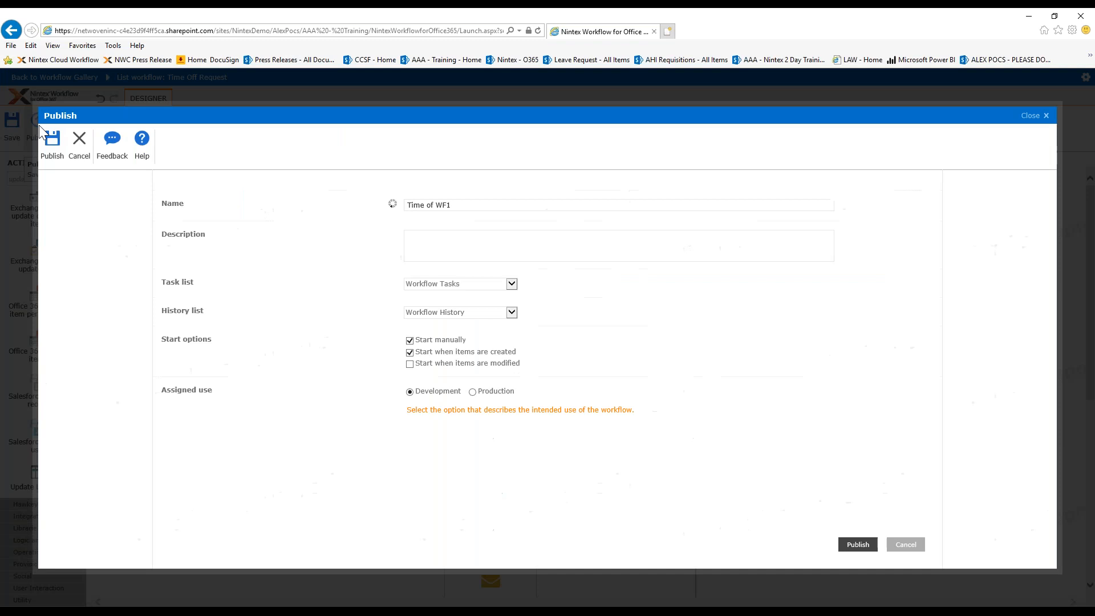
click(61, 160)
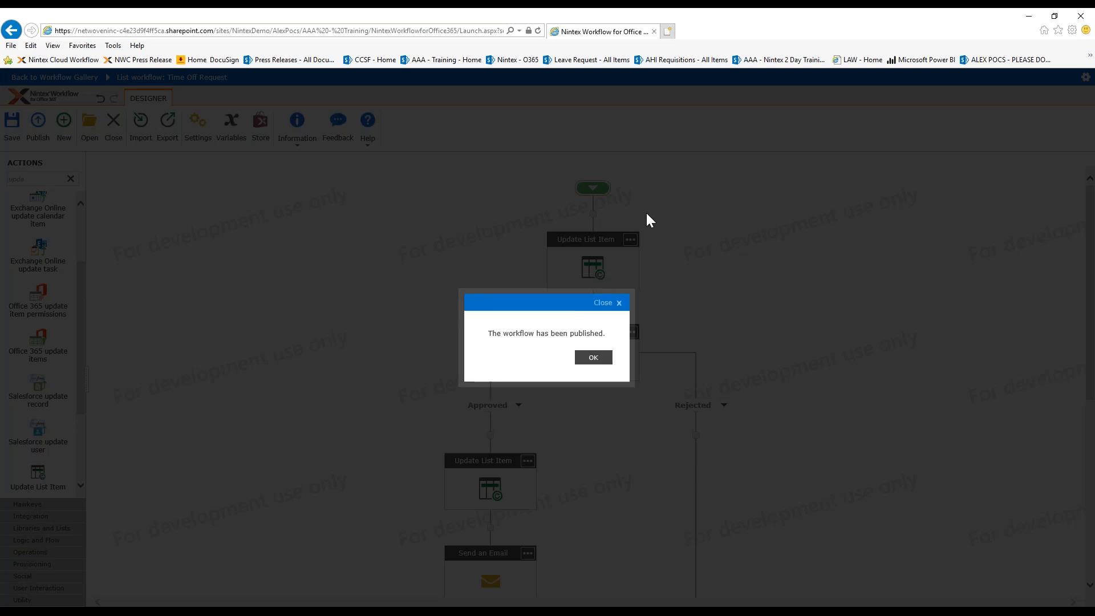
click(592, 356)
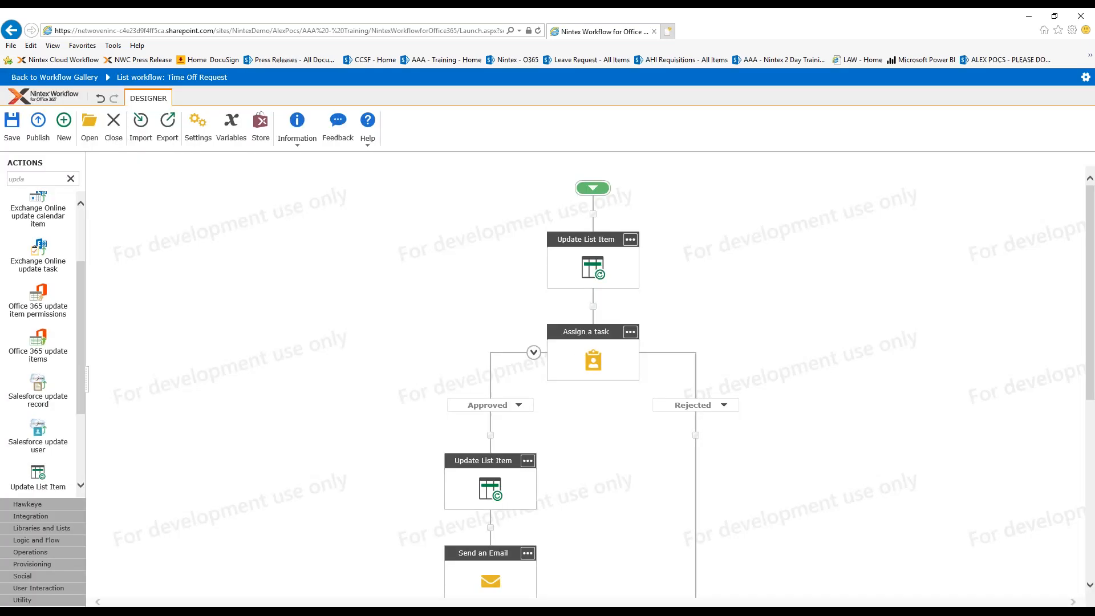
Open the AAA - Training site's Time Off Request list in a new browser tab and start a new item
click(668, 31)
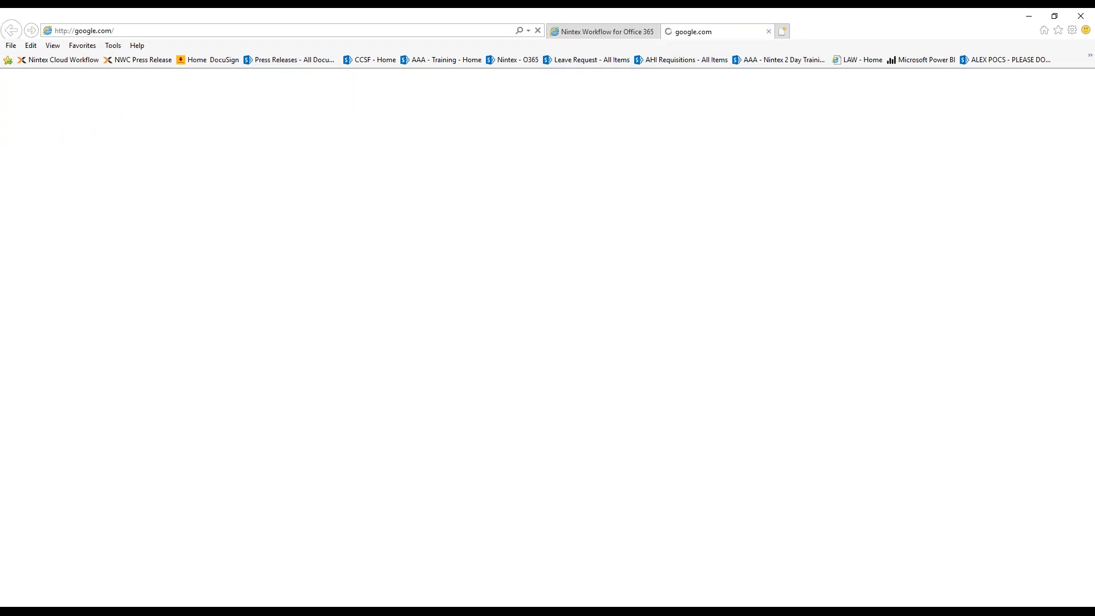
click(431, 60)
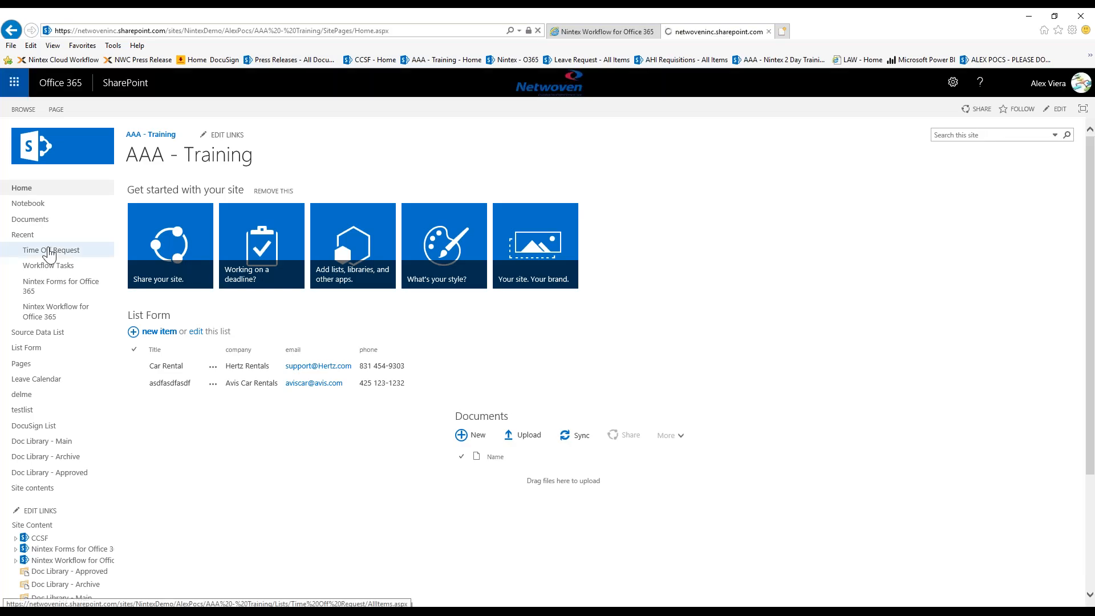
click(49, 252)
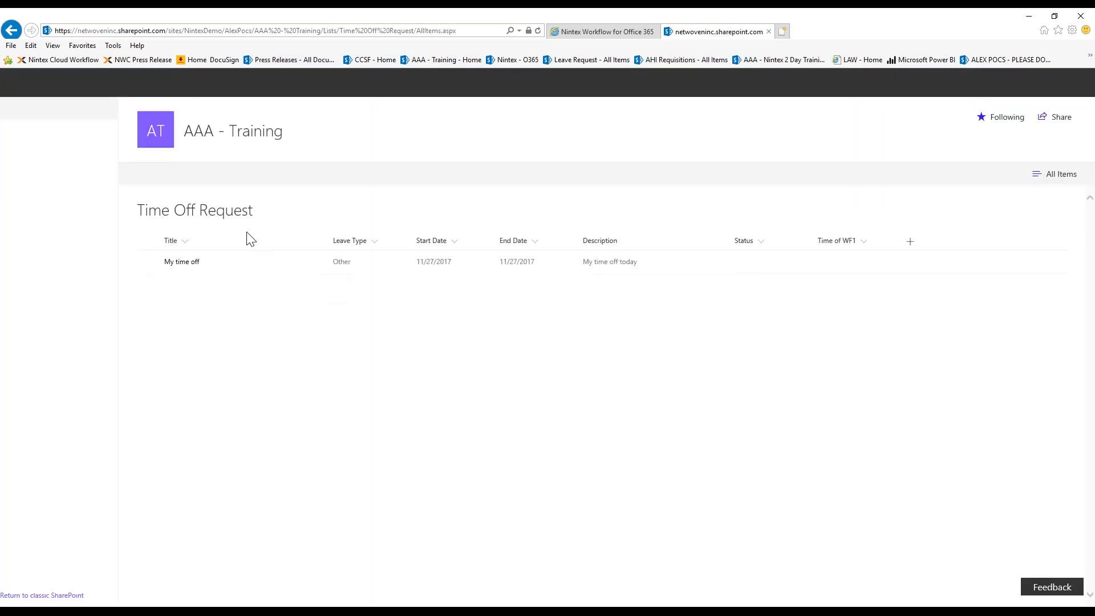
click(160, 175)
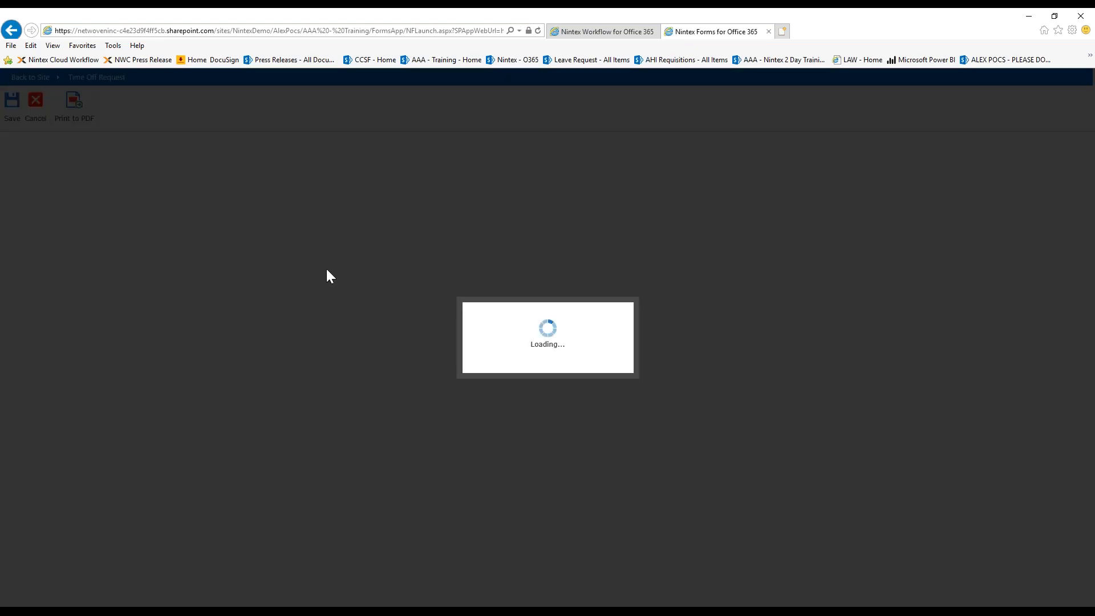
Fill in the request with a title naming the requester's time off, Leave Type Other and description "Nice day!", and save it
text(AL)
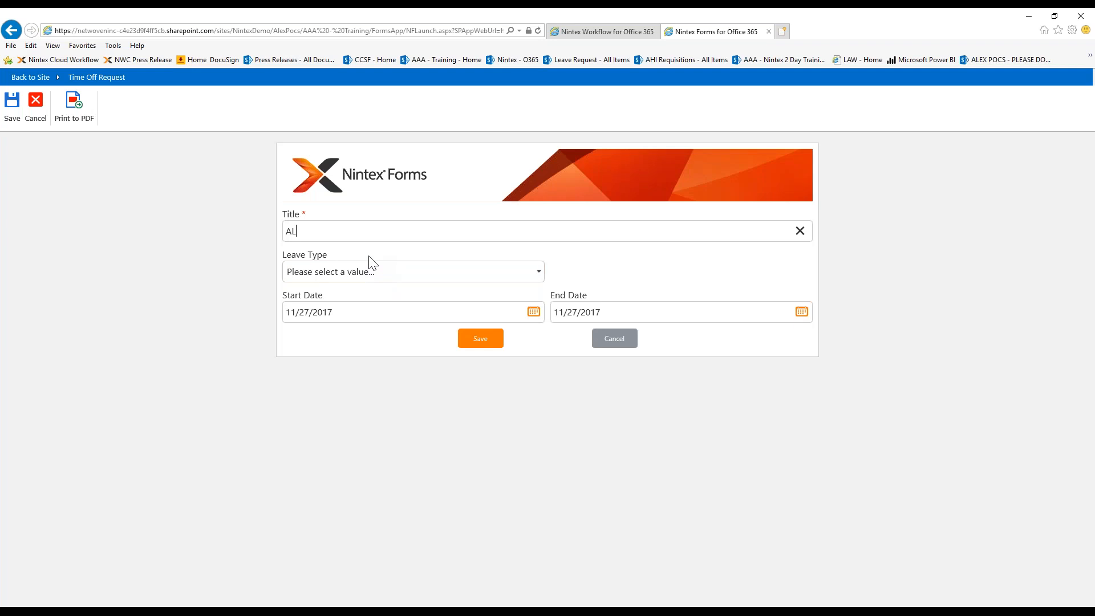
text(ex's time off)
click(375, 271)
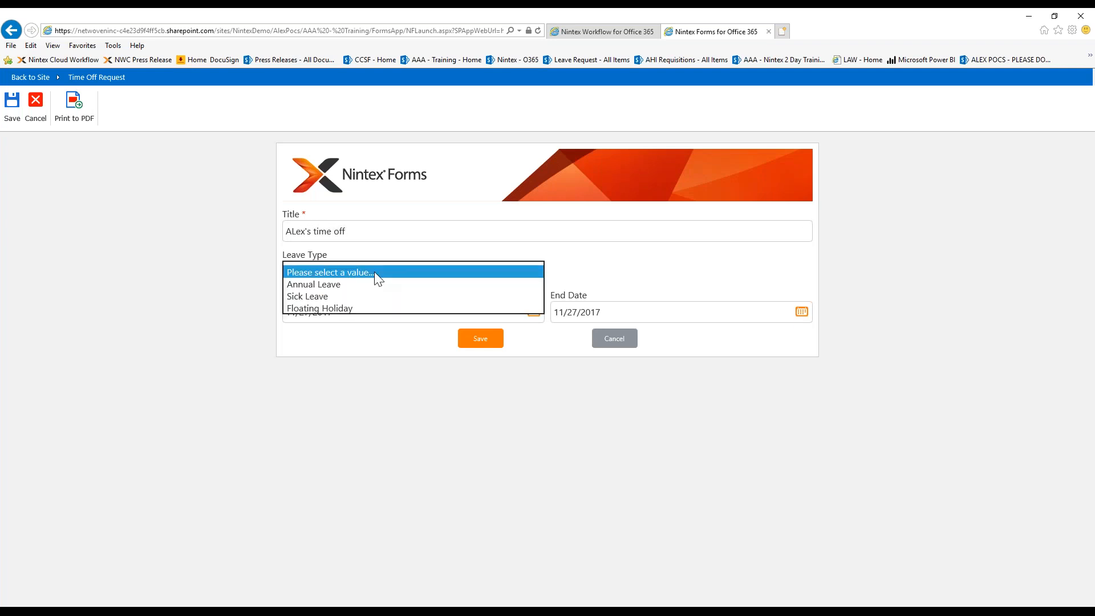
click(333, 346)
click(556, 278)
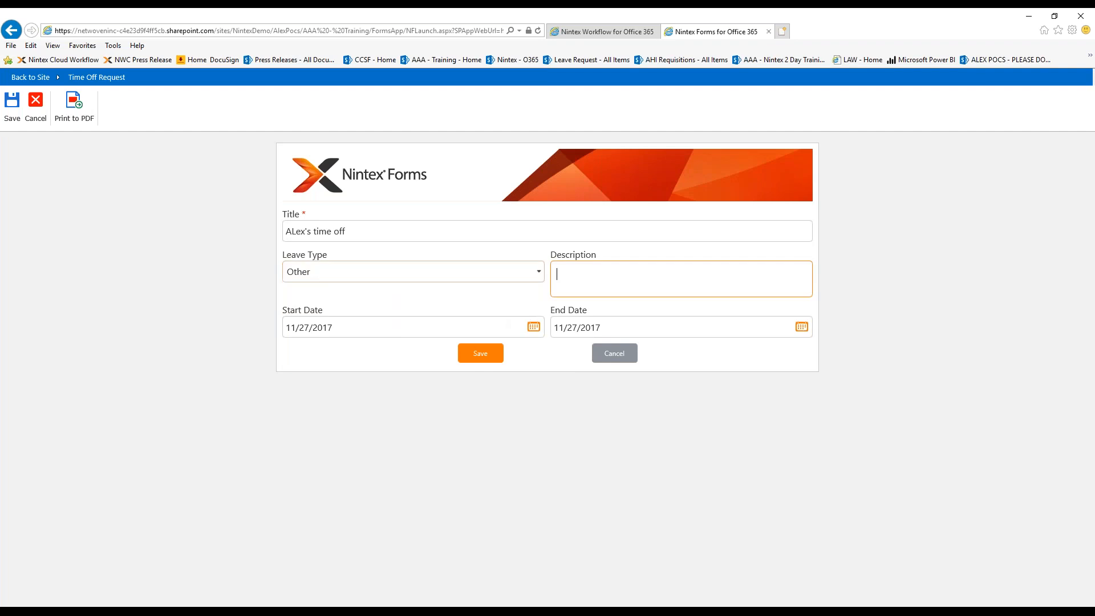
text(Nice day!)
click(603, 335)
click(480, 353)
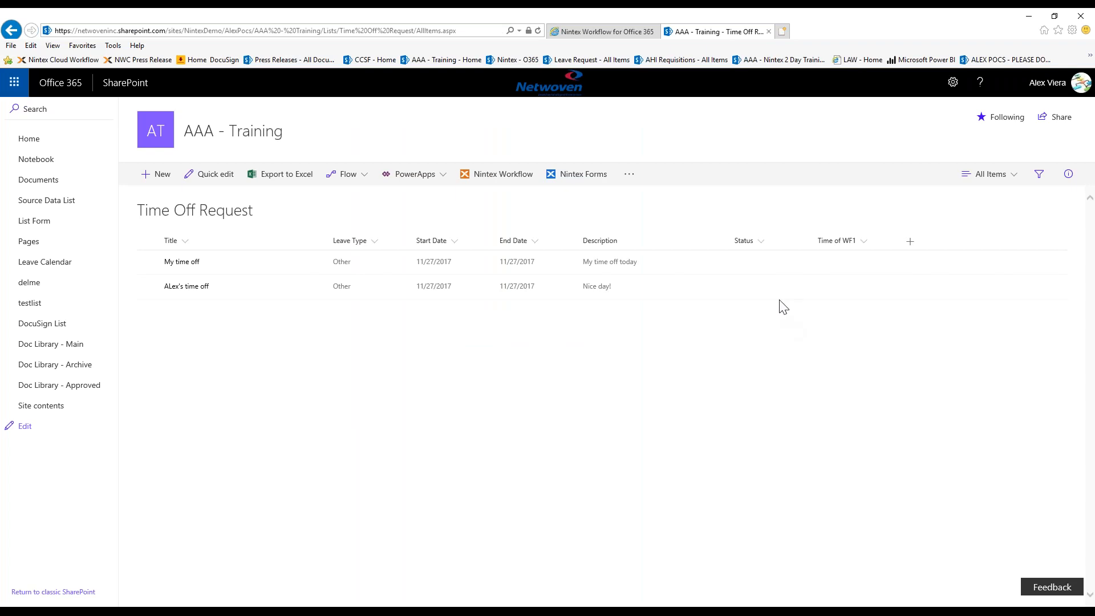
Hide the Time of WF1 column in the Time Off Request list view
click(862, 242)
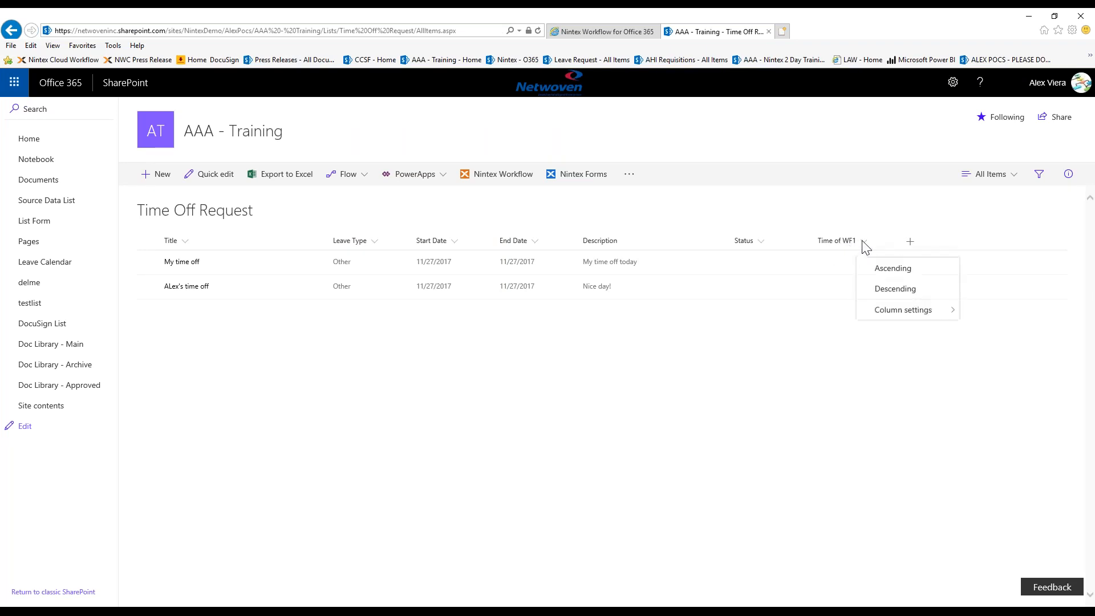
click(909, 311)
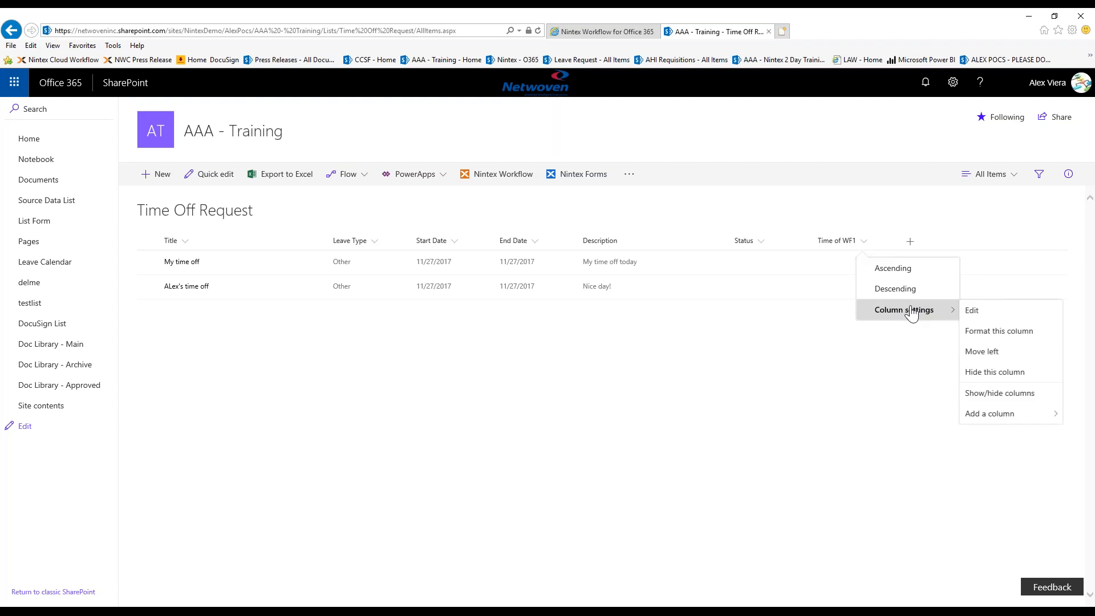
click(985, 372)
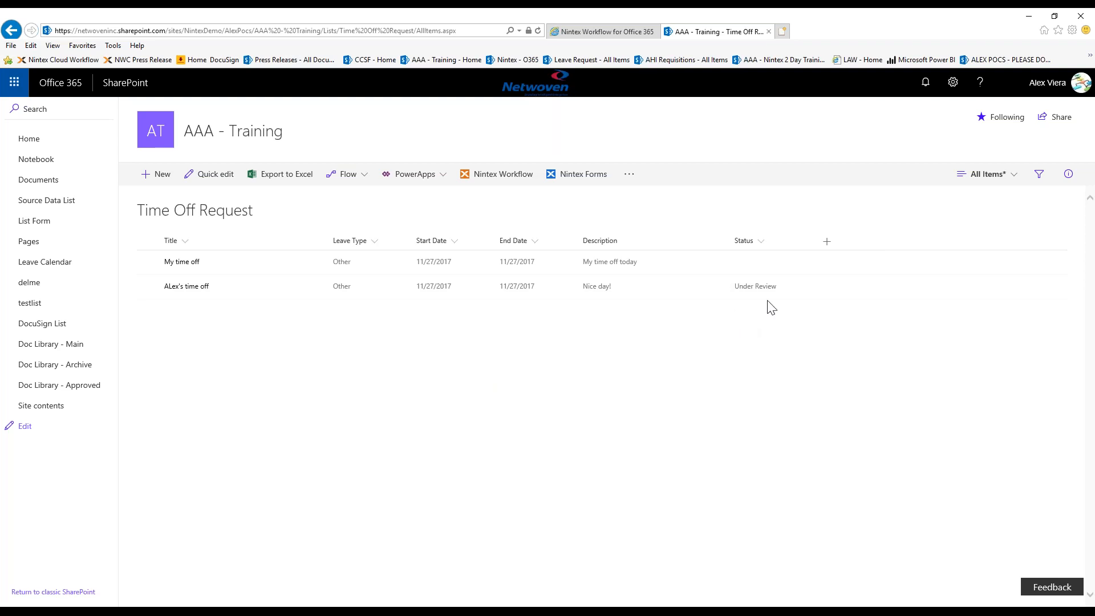
Review the configuration of the Update List Item action above the Assign a task action, and return to the Time Off Request list
click(605, 33)
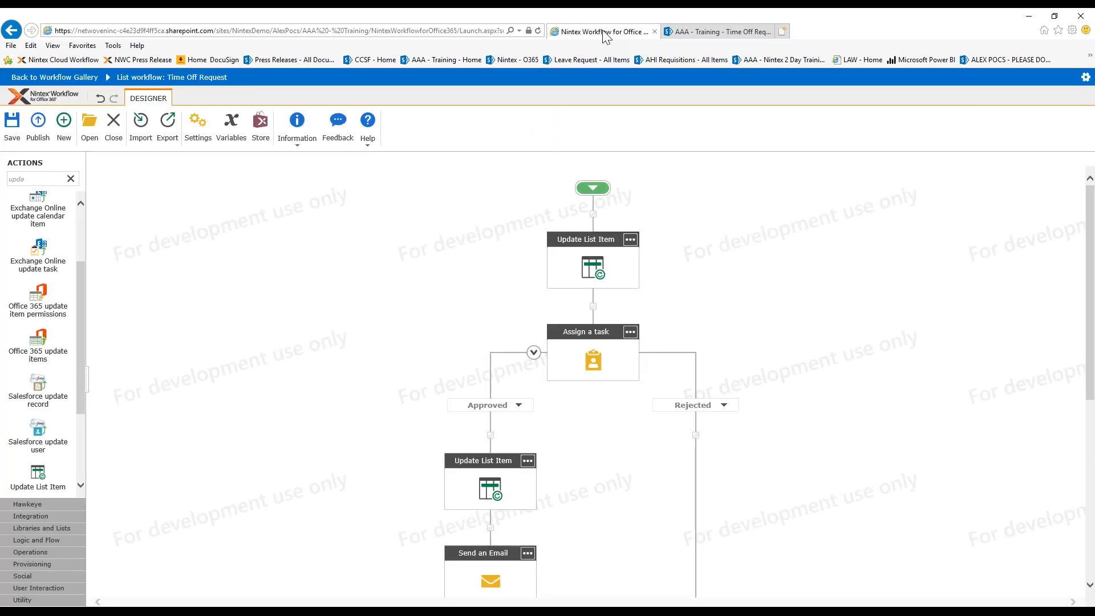
double_click(587, 256)
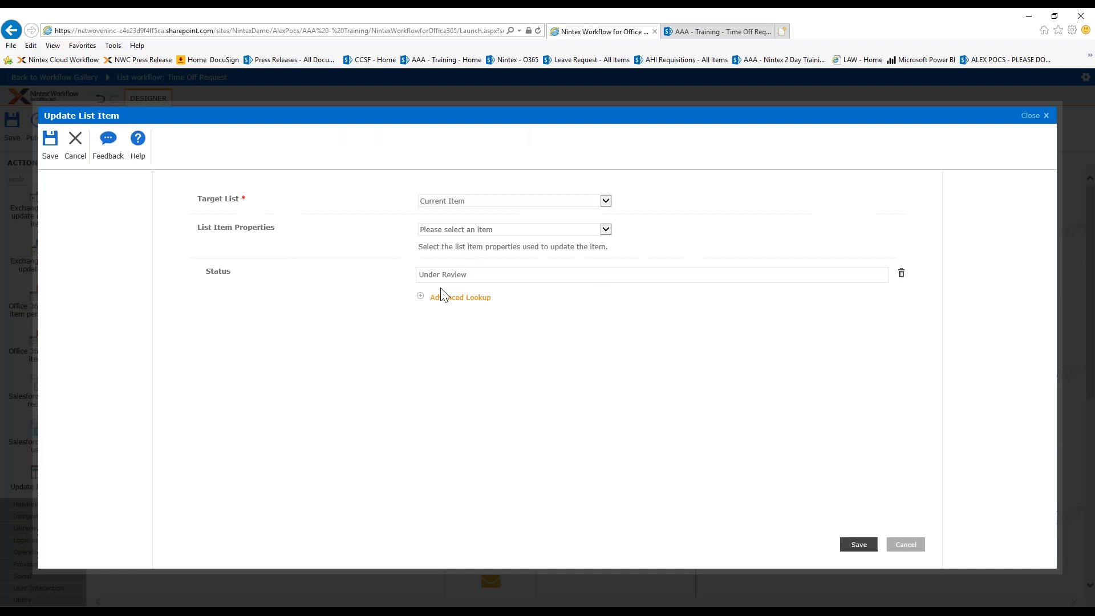
click(720, 34)
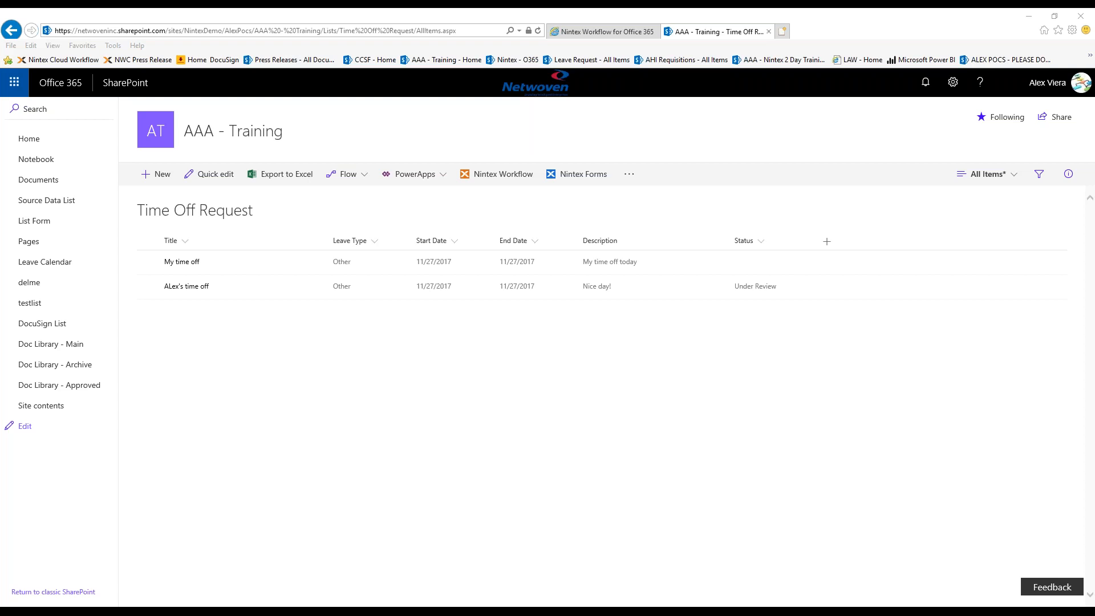
Switch to the task notification email in Outlook and examine its task details, response options and reply instructions
key(alt+Tab)
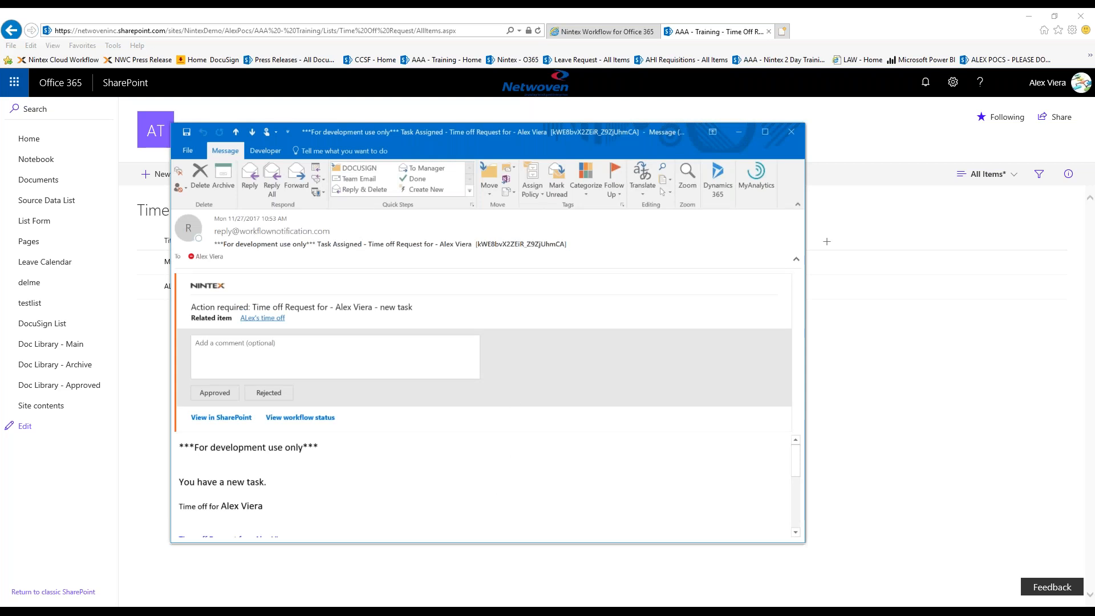
scroll(502, 463, down, 5)
scroll(502, 463, up, 5)
scroll(422, 442, down, 5)
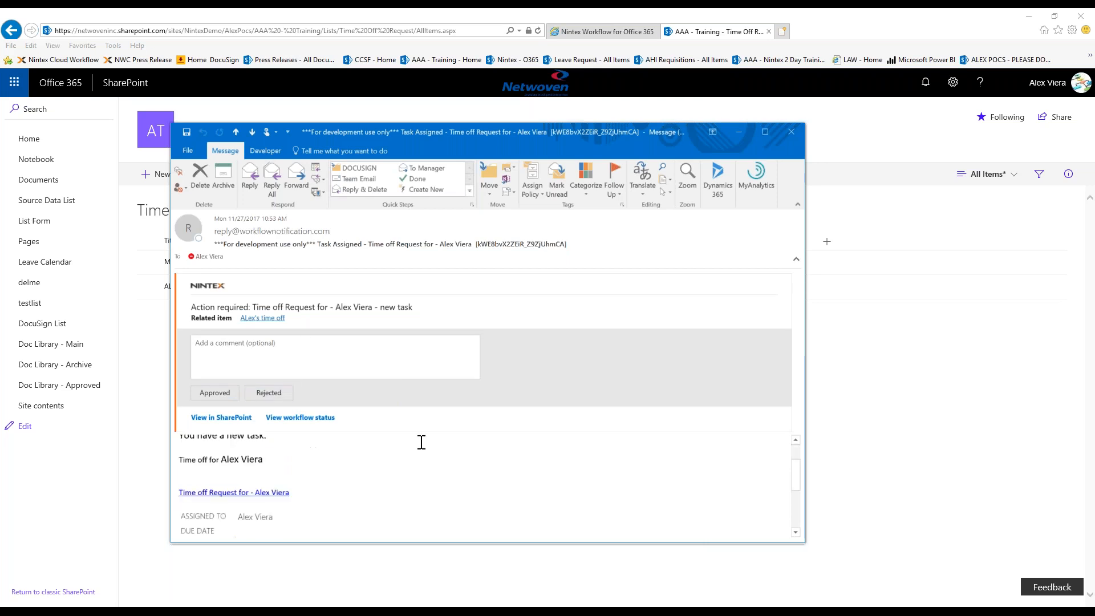
scroll(422, 442, down, 1)
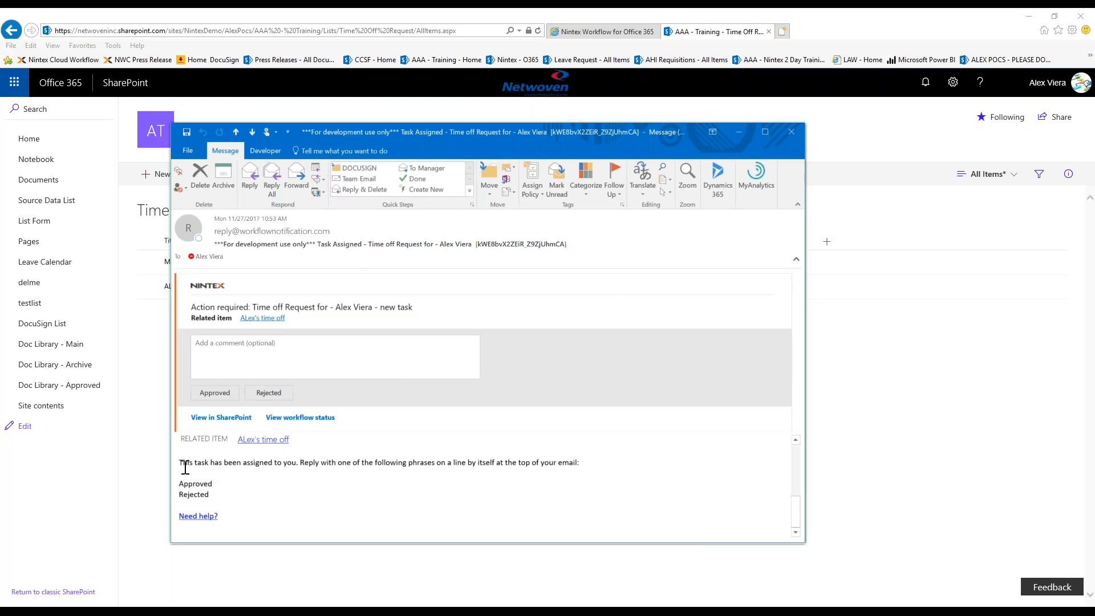
drag(180, 462, 269, 504)
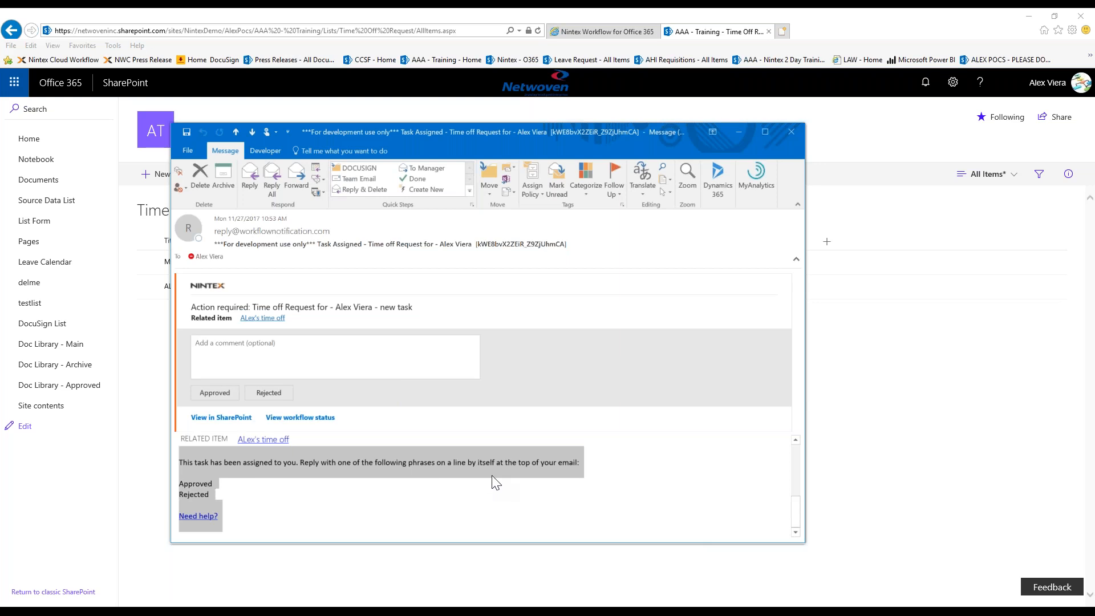
click(314, 505)
scroll(549, 496, up, 1)
scroll(549, 495, up, 1)
scroll(533, 493, up, 1)
scroll(377, 443, up, 1)
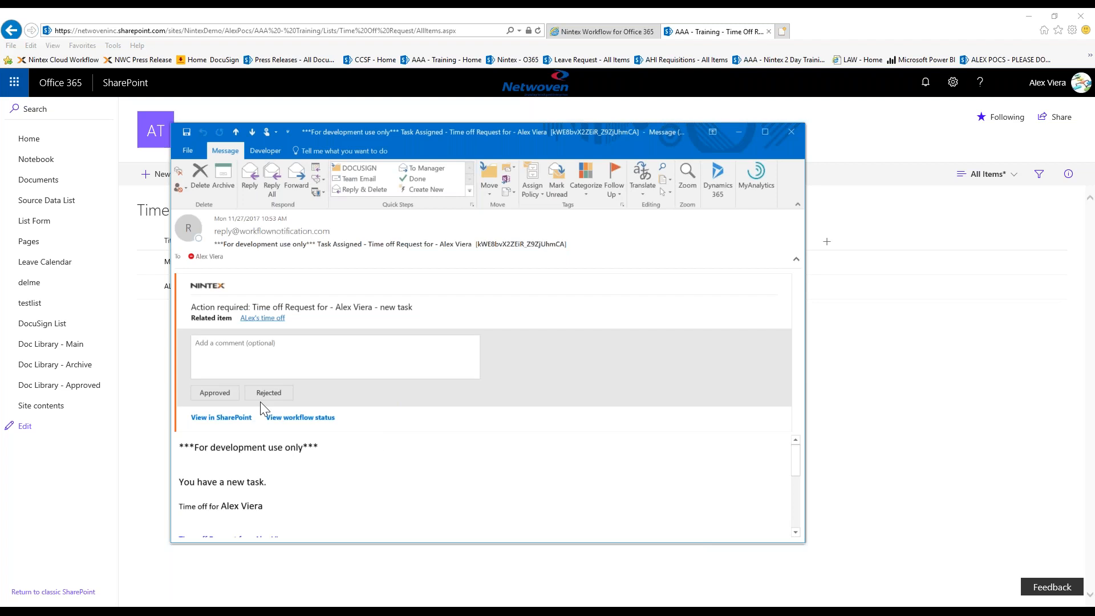
Approve the time off request directly from the task email and close the message
click(217, 395)
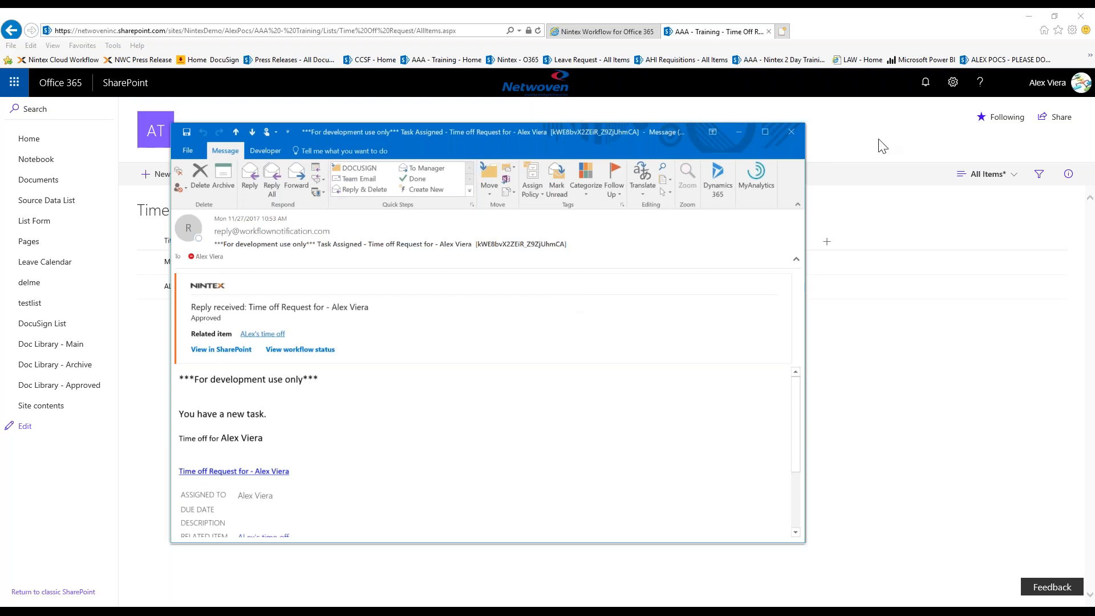
click(792, 132)
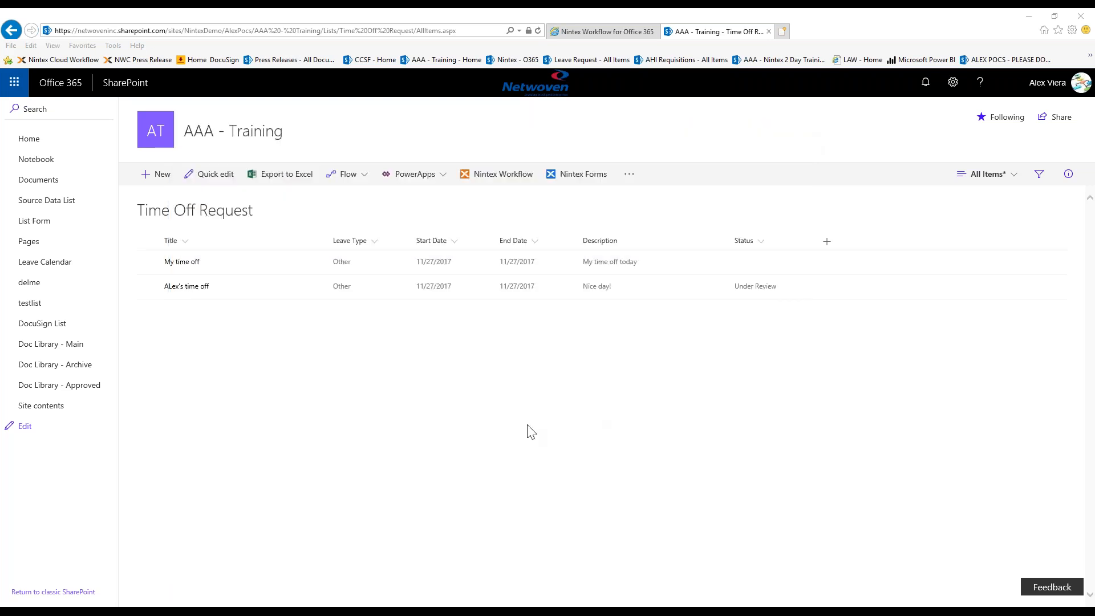
Refresh the Time Off Request list to check the status, and open the Leave Calendar to look for the leave entry
click(432, 392)
key(F5)
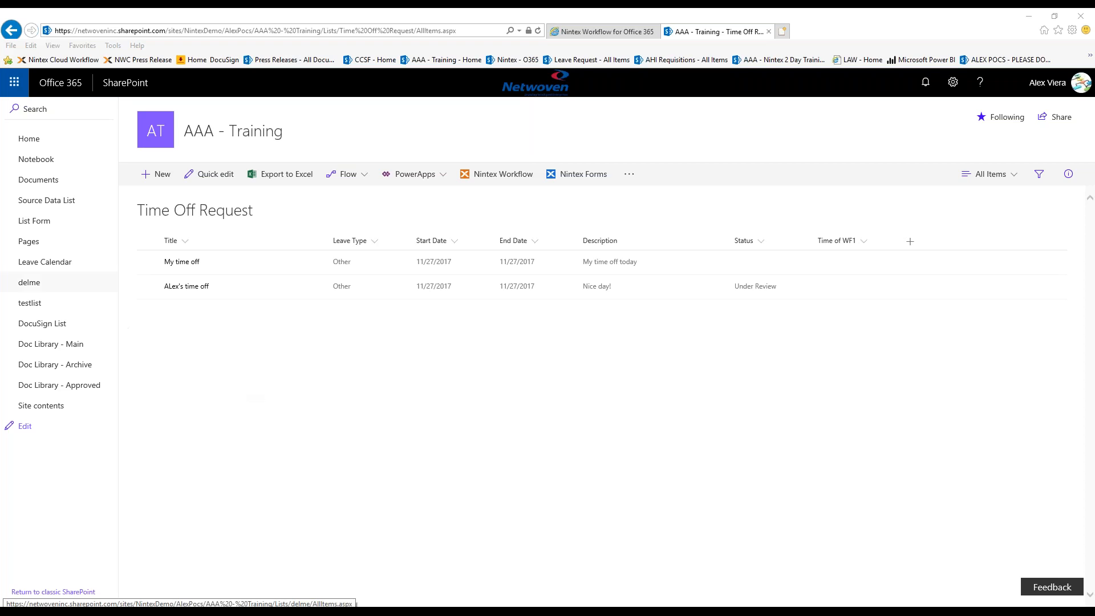
click(53, 266)
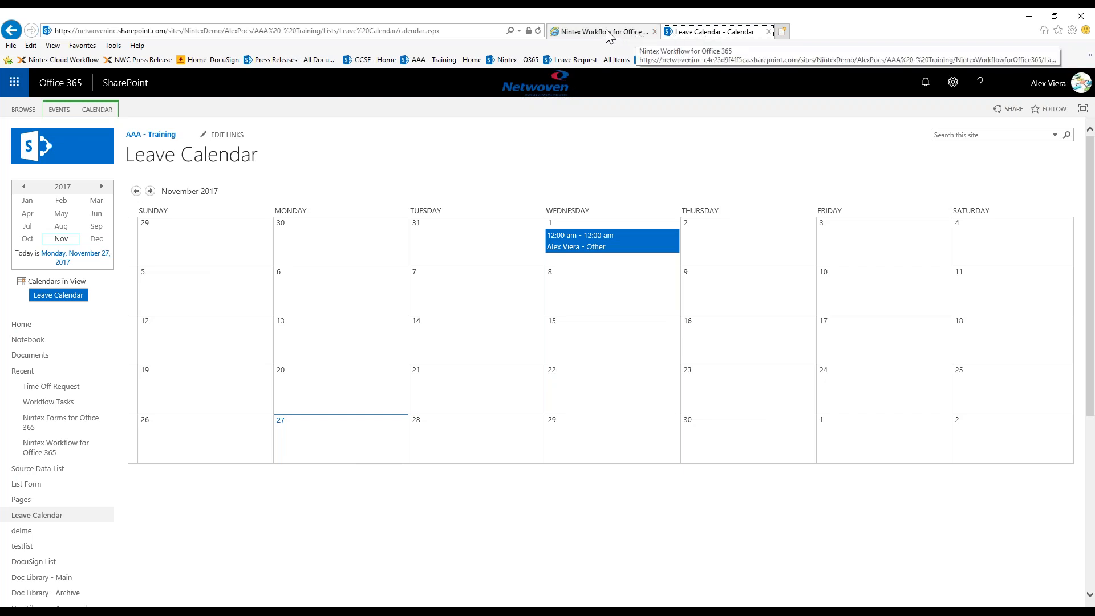
Return to the Time Off Request list and open the workflows page for the request marked Under Review
click(443, 60)
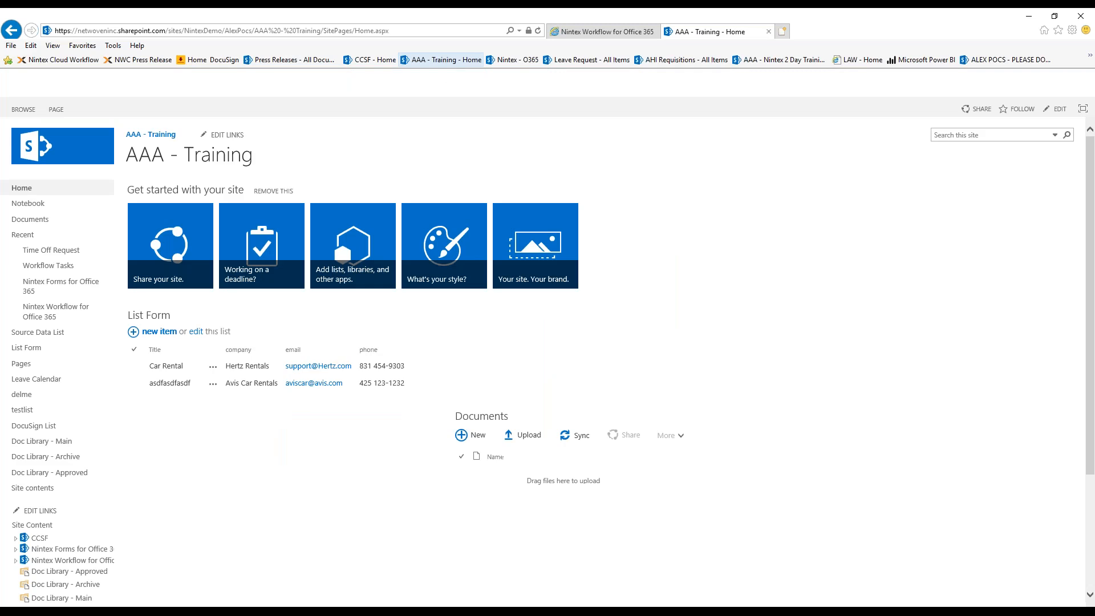
click(57, 254)
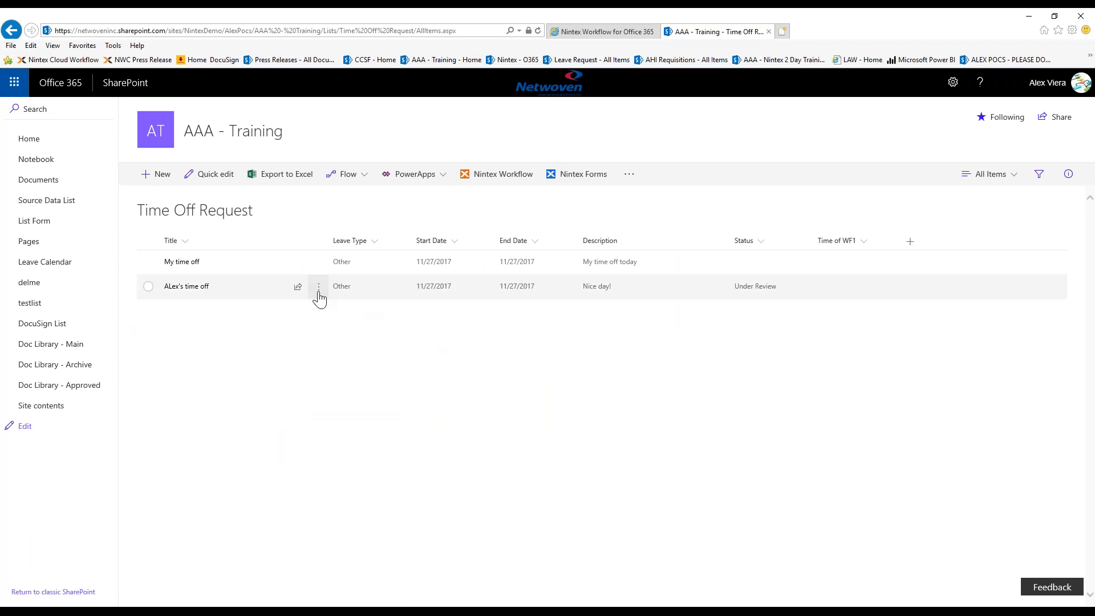
click(319, 291)
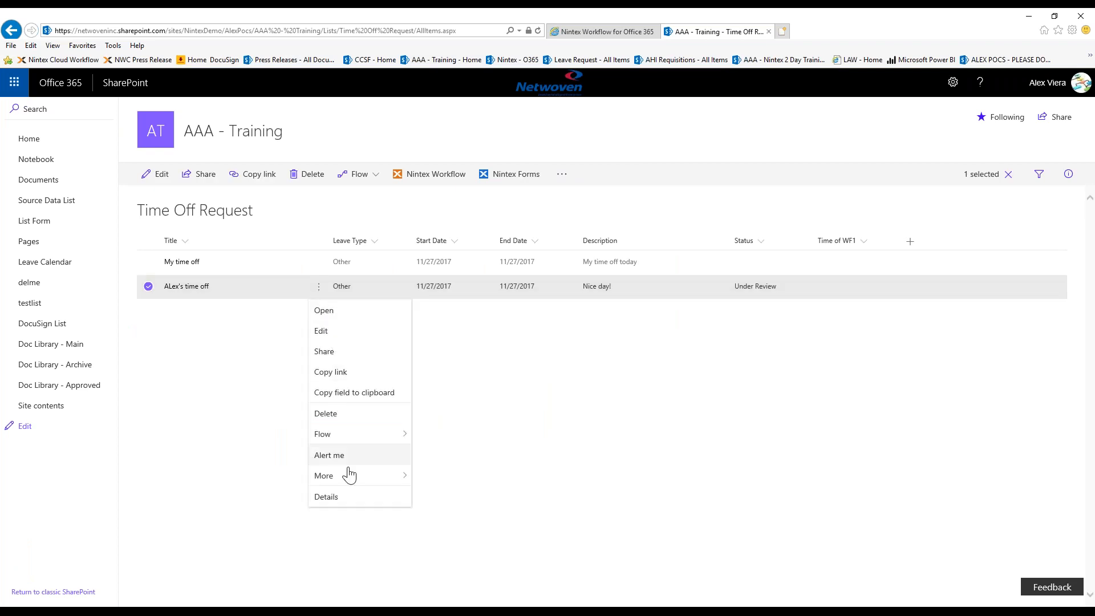
mouse_move(352, 477)
click(429, 478)
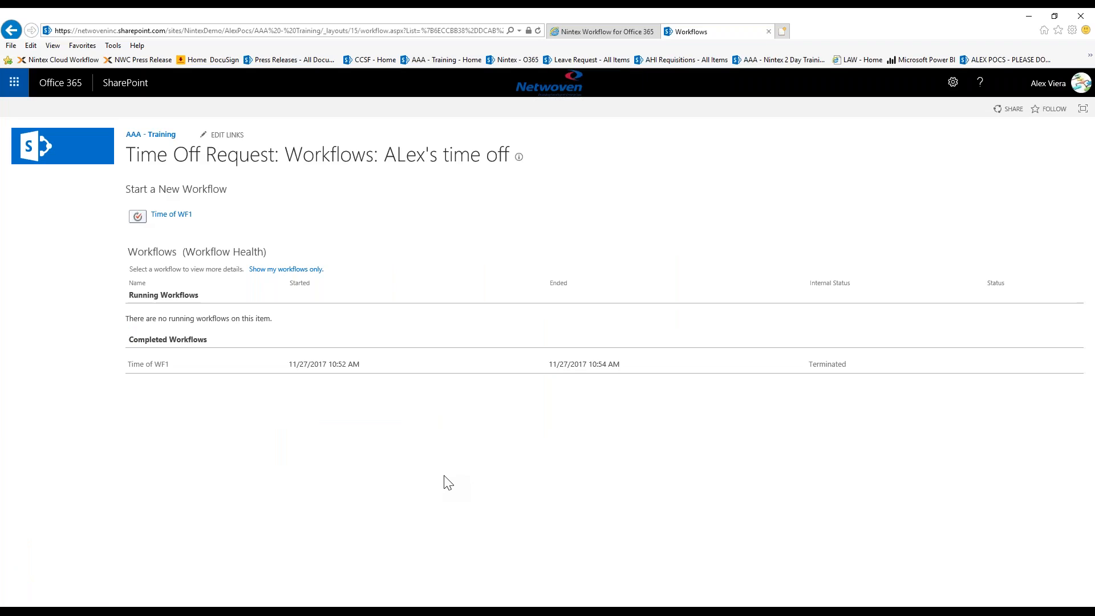
Open the status page of the completed Time of WF1 run and read its internal status details
click(150, 365)
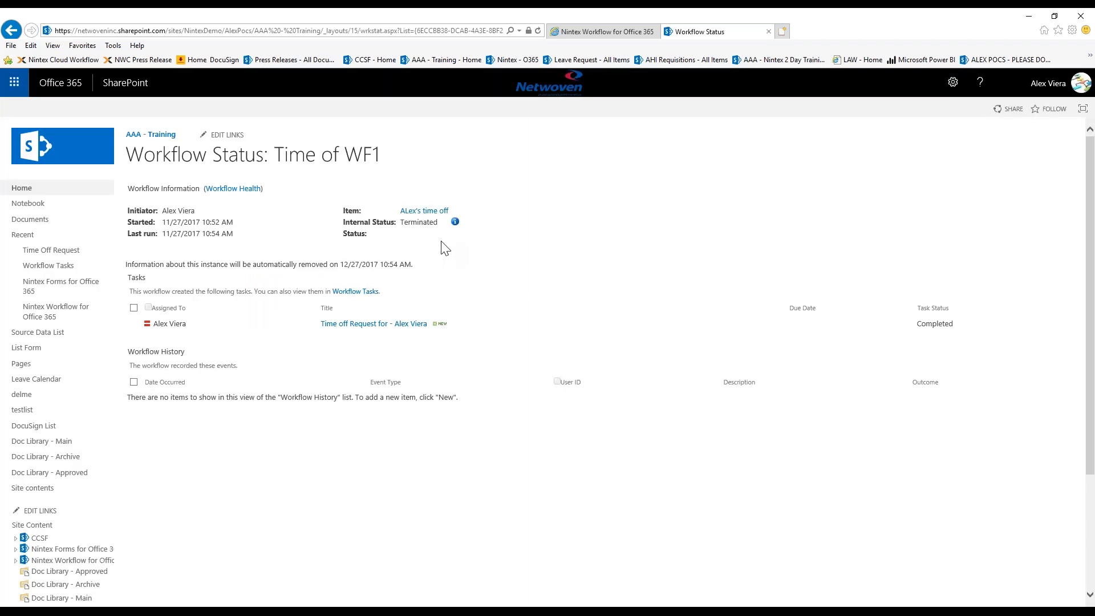
click(455, 222)
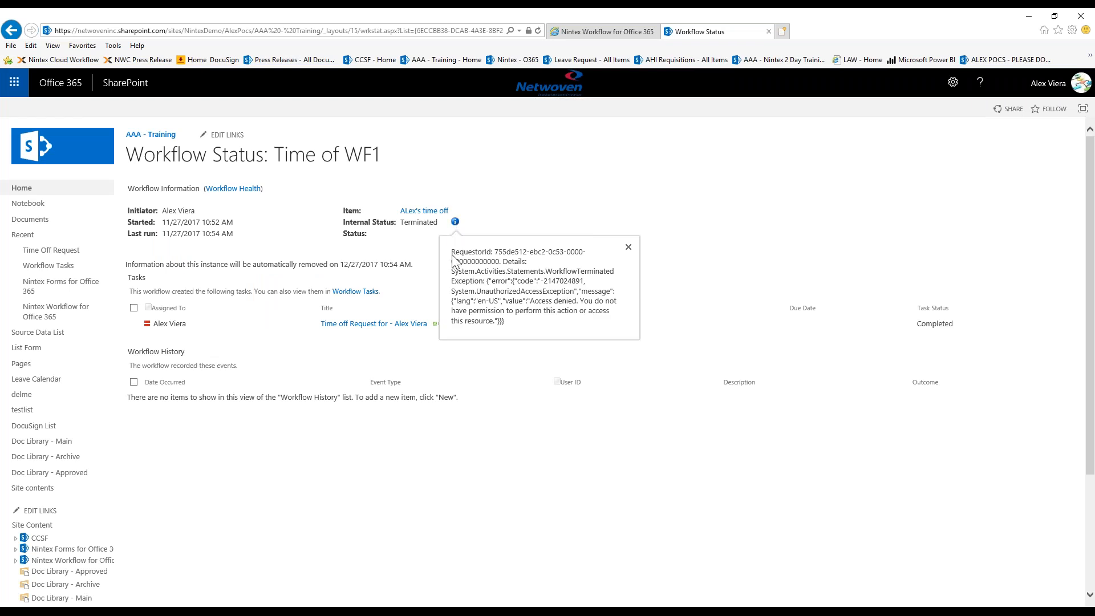
click(499, 414)
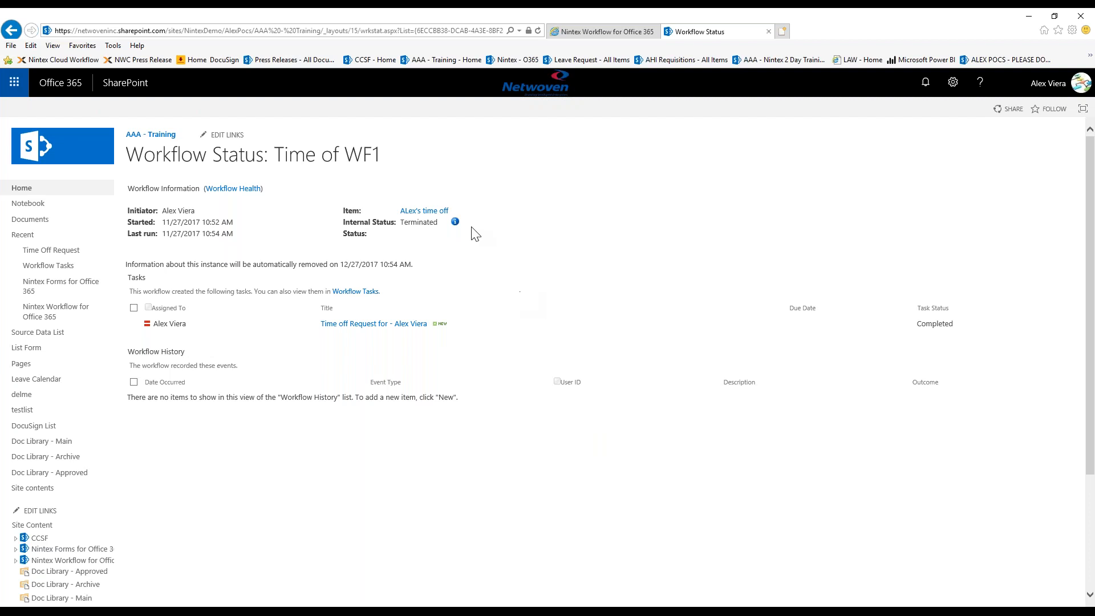
Return to the workflow designer, close the Update List Item configuration without saving, and examine the actions in the Approved branch
click(612, 32)
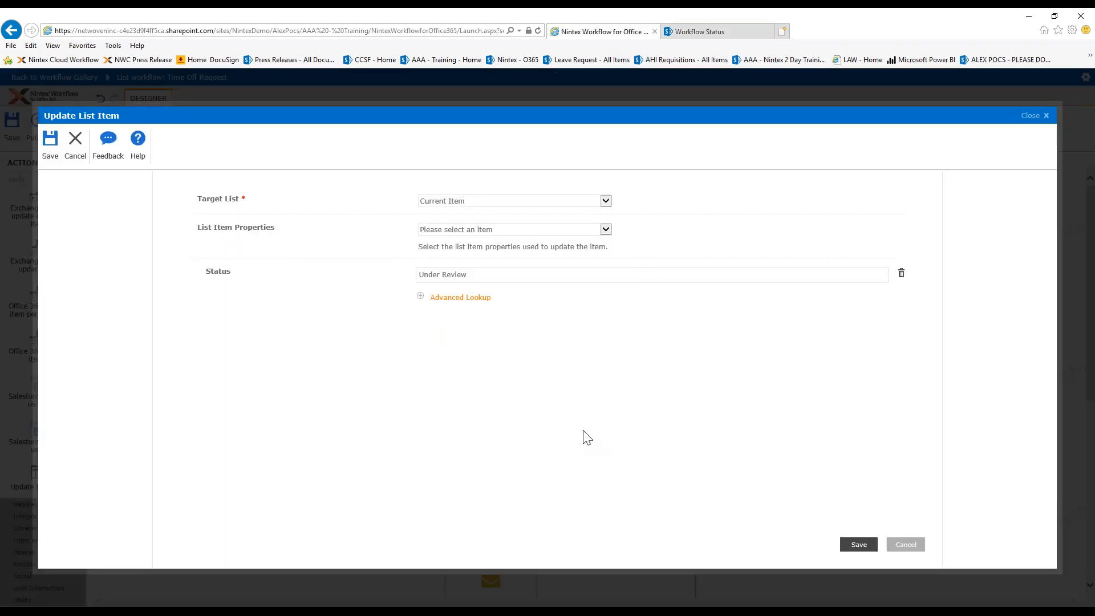
click(906, 544)
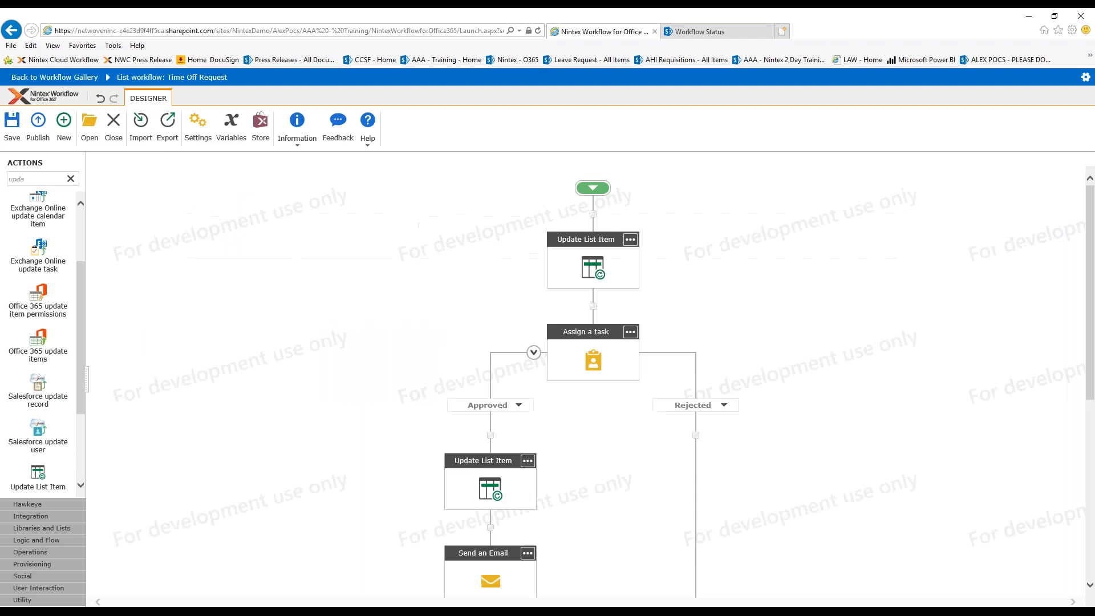
scroll(713, 309, down, 3)
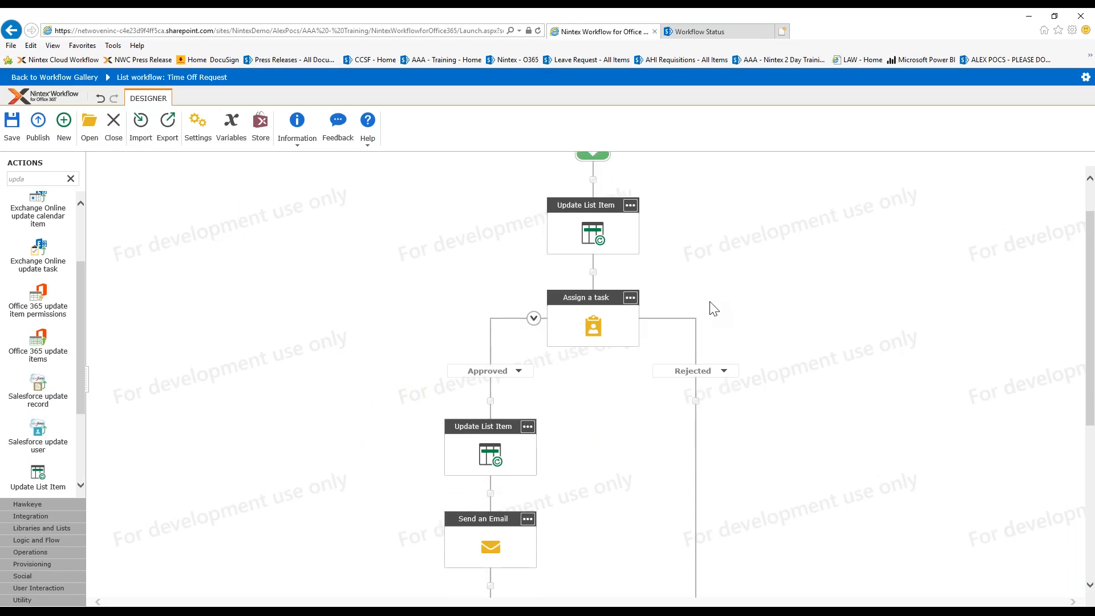
scroll(719, 317, down, 2)
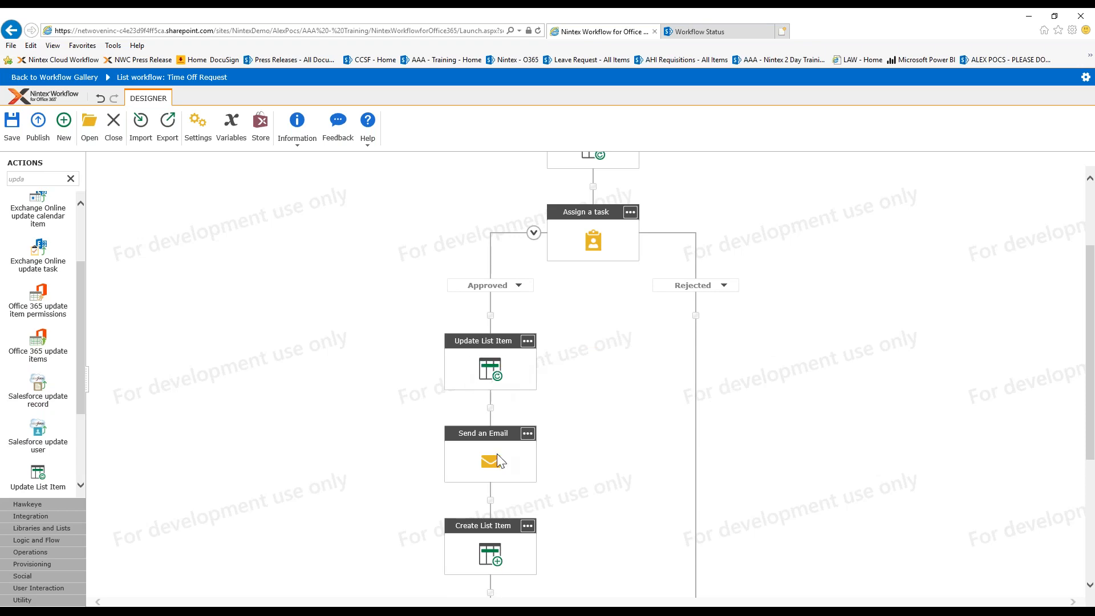
scroll(591, 433, down, 1)
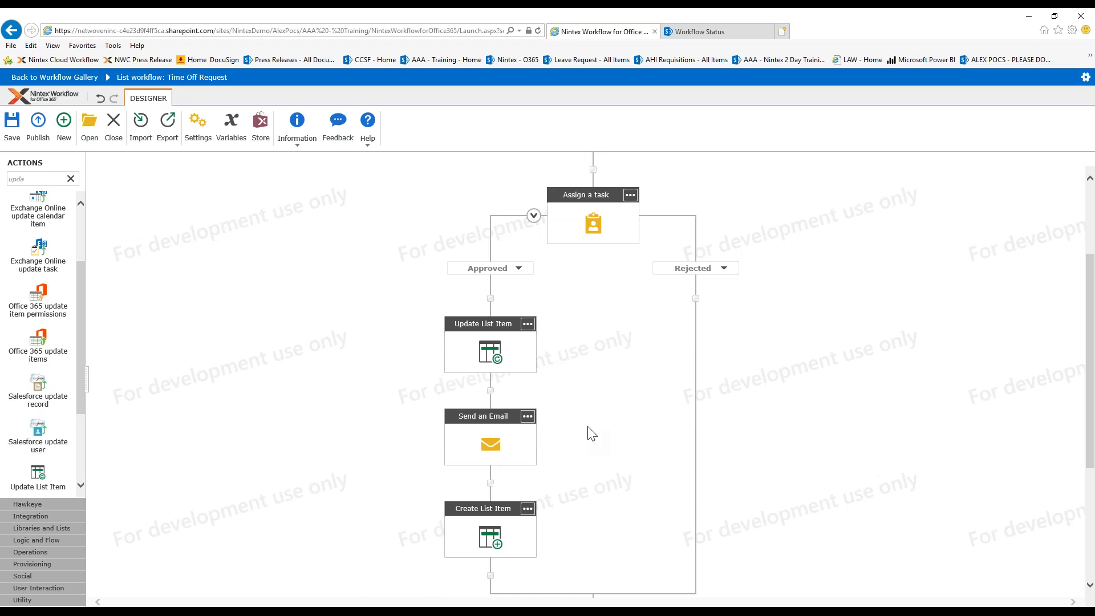
Review the Create List Item action's Leave Calendar configuration, close it without saving, and look over the workflow's sequence of actions
double_click(495, 535)
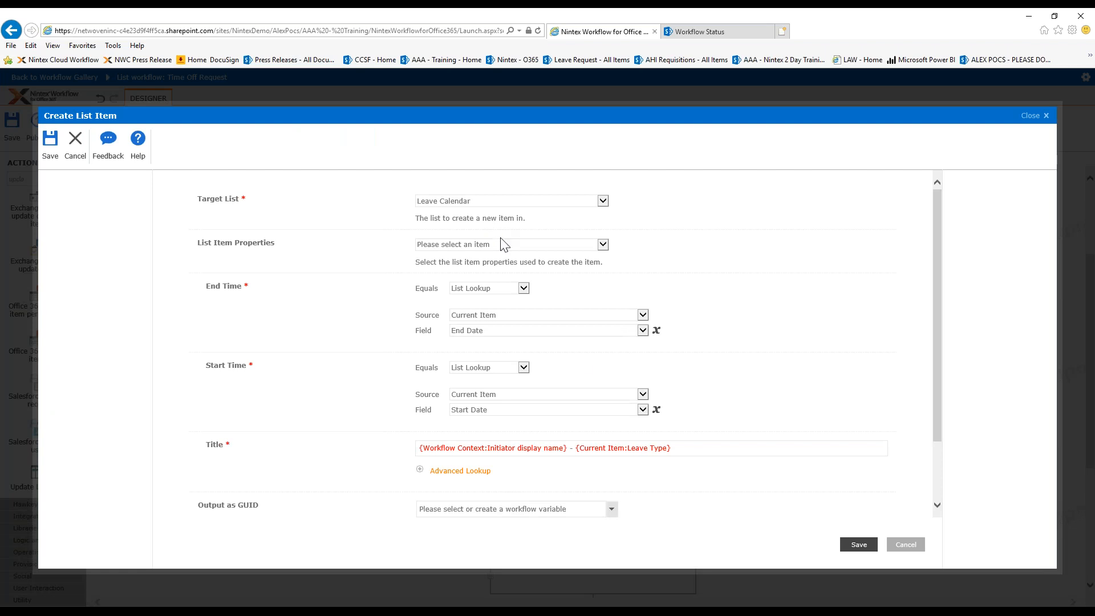
click(916, 544)
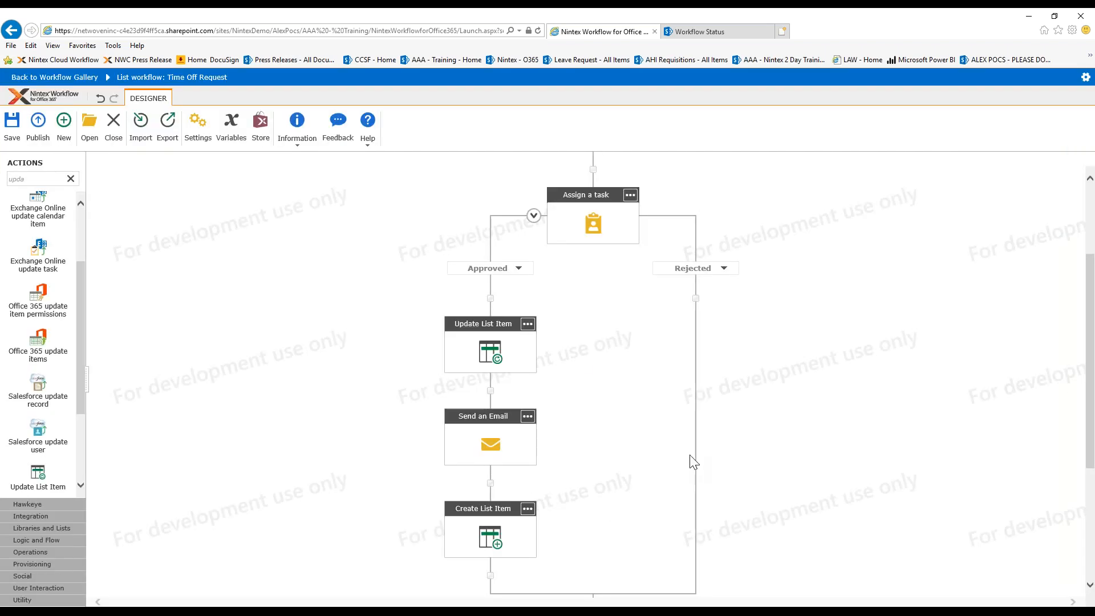
scroll(695, 458, down, 1)
scroll(695, 458, down, 3)
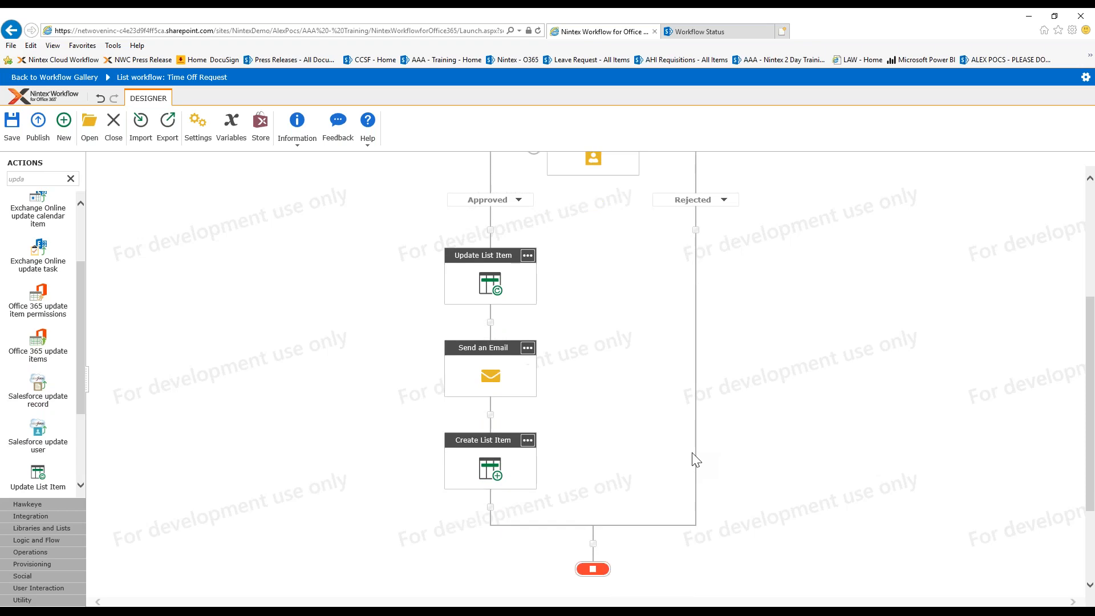
scroll(695, 459, up, 4)
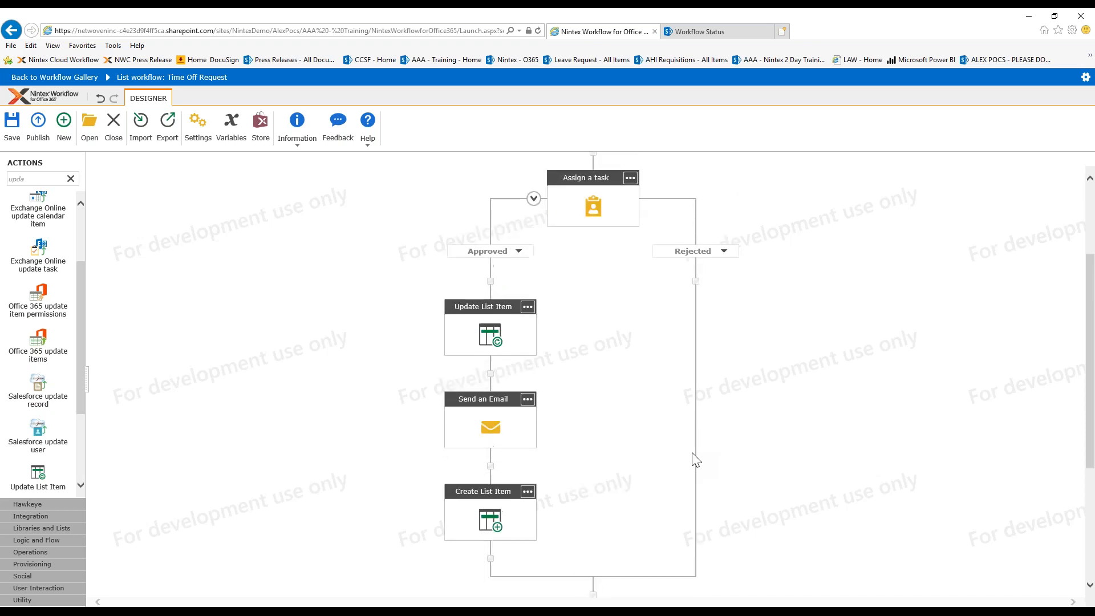
scroll(696, 457, up, 2)
scroll(693, 463, up, 1)
scroll(690, 469, down, 1)
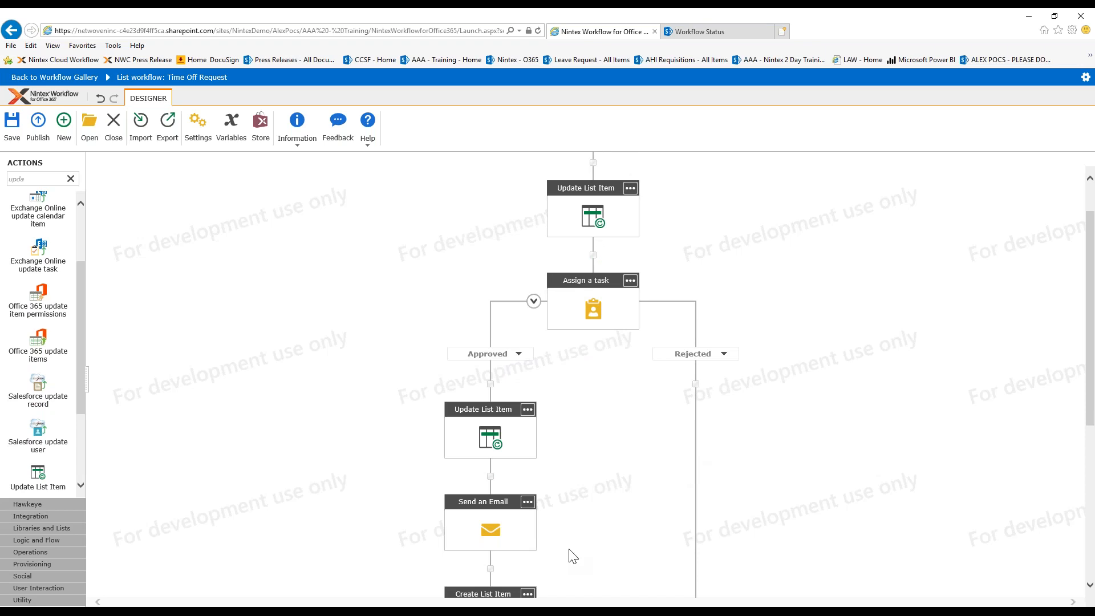